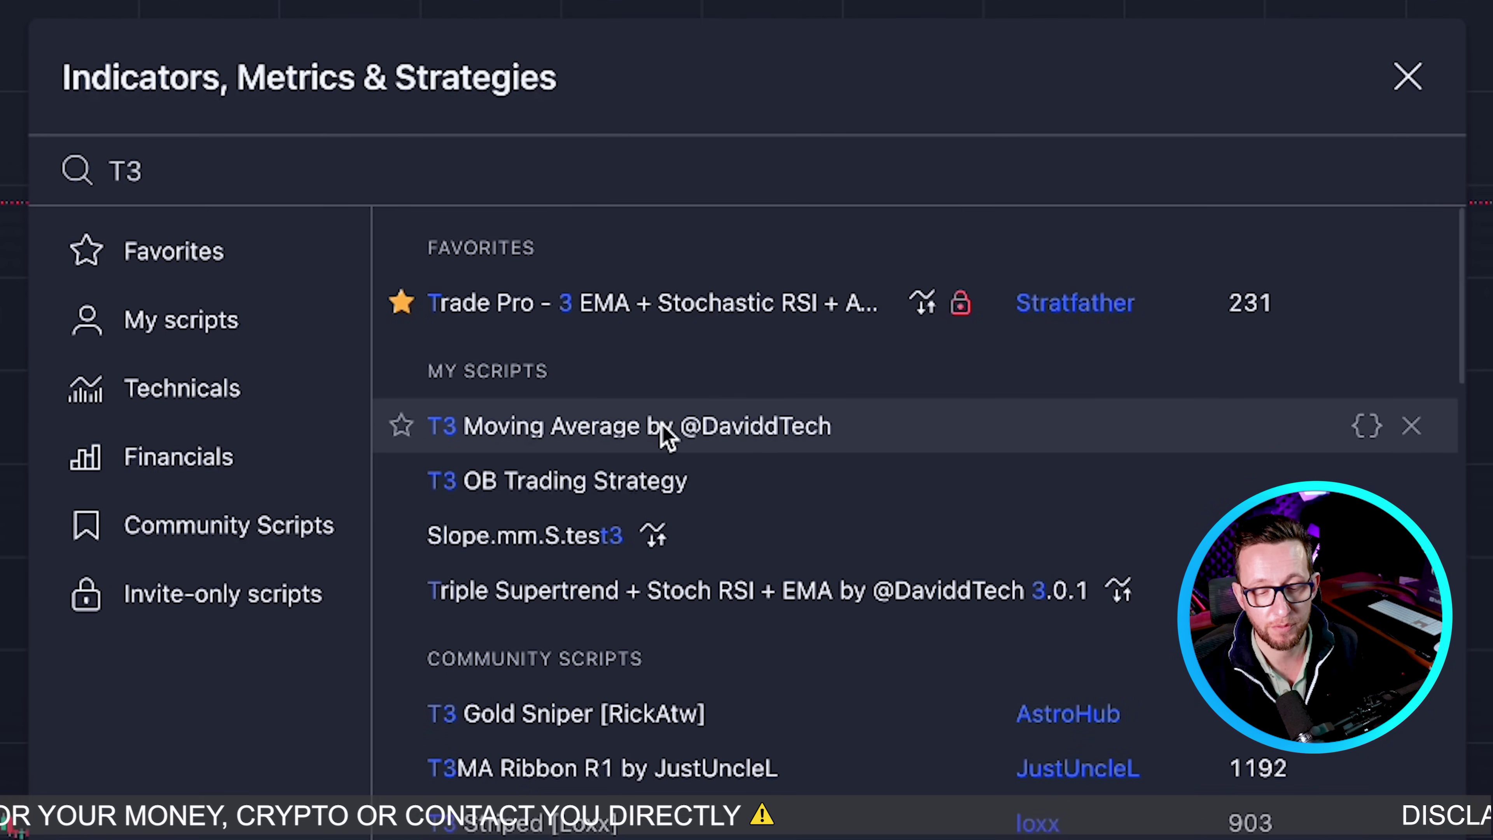
Step: Add the T3 Moving Average to the chart with Length 15 and Factor 1
left_click(667, 435)
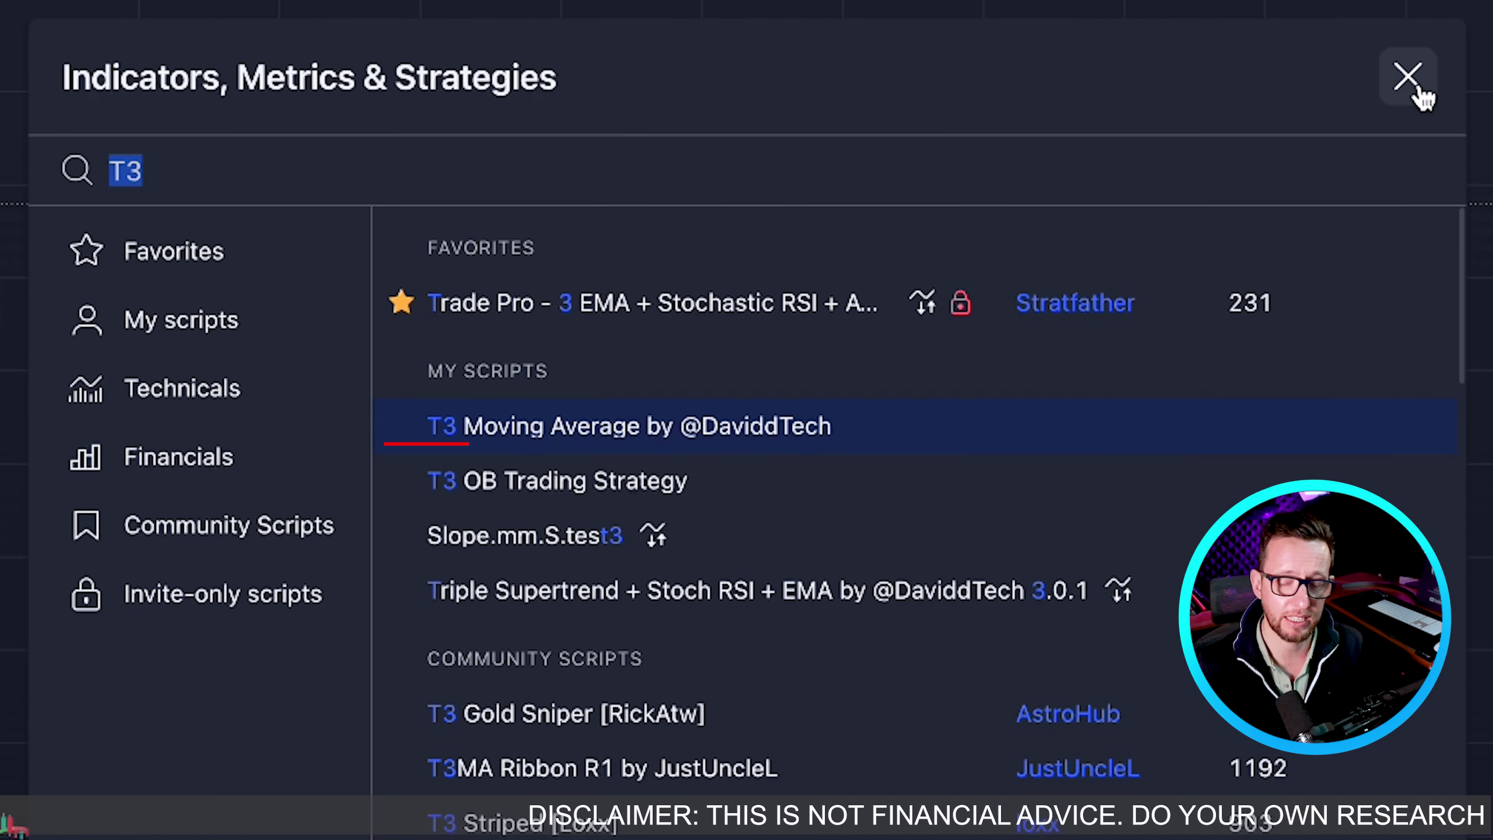
left_click(1408, 76)
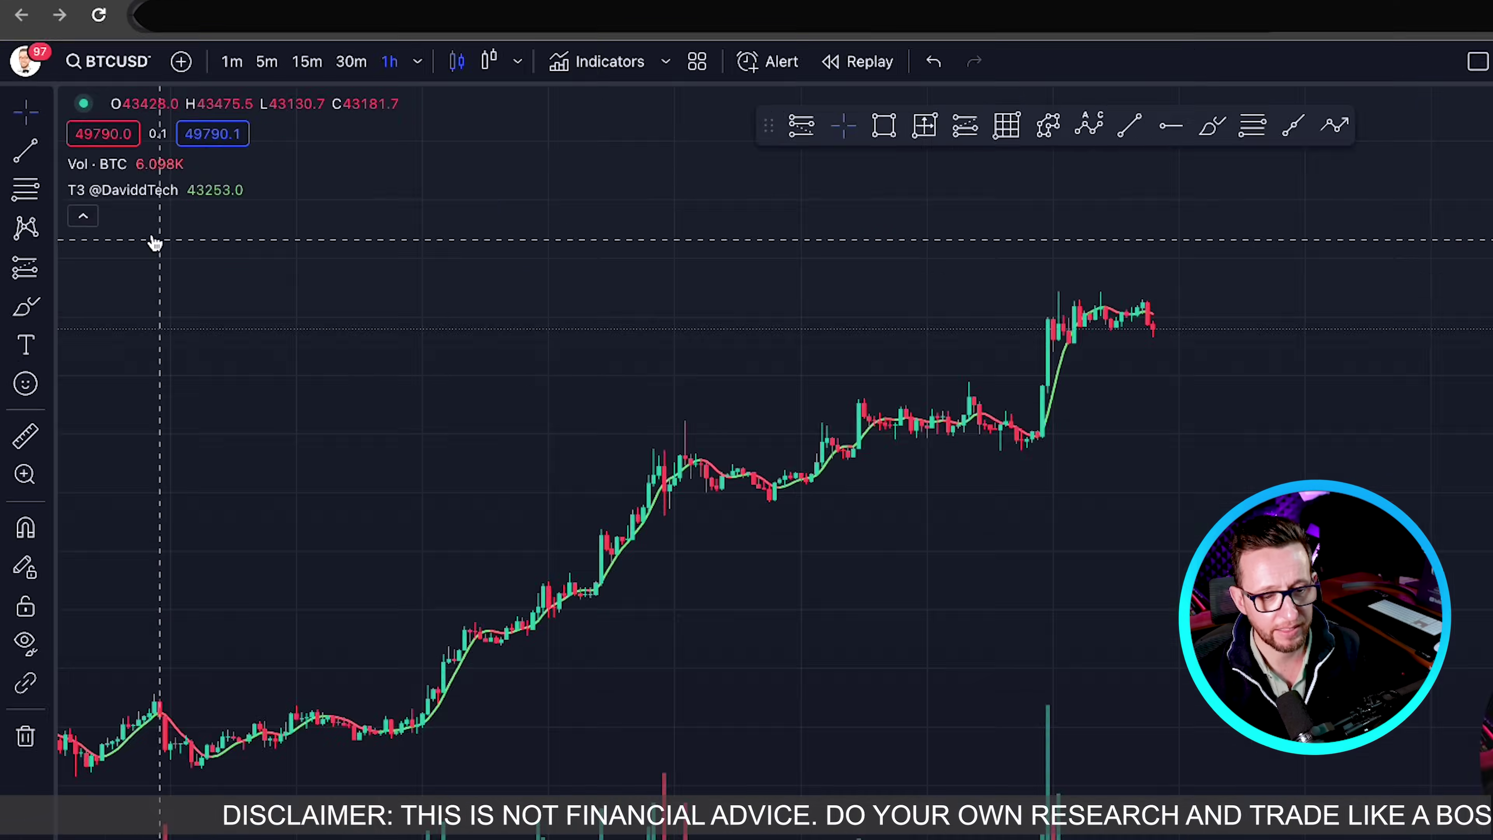
left_click(227, 191)
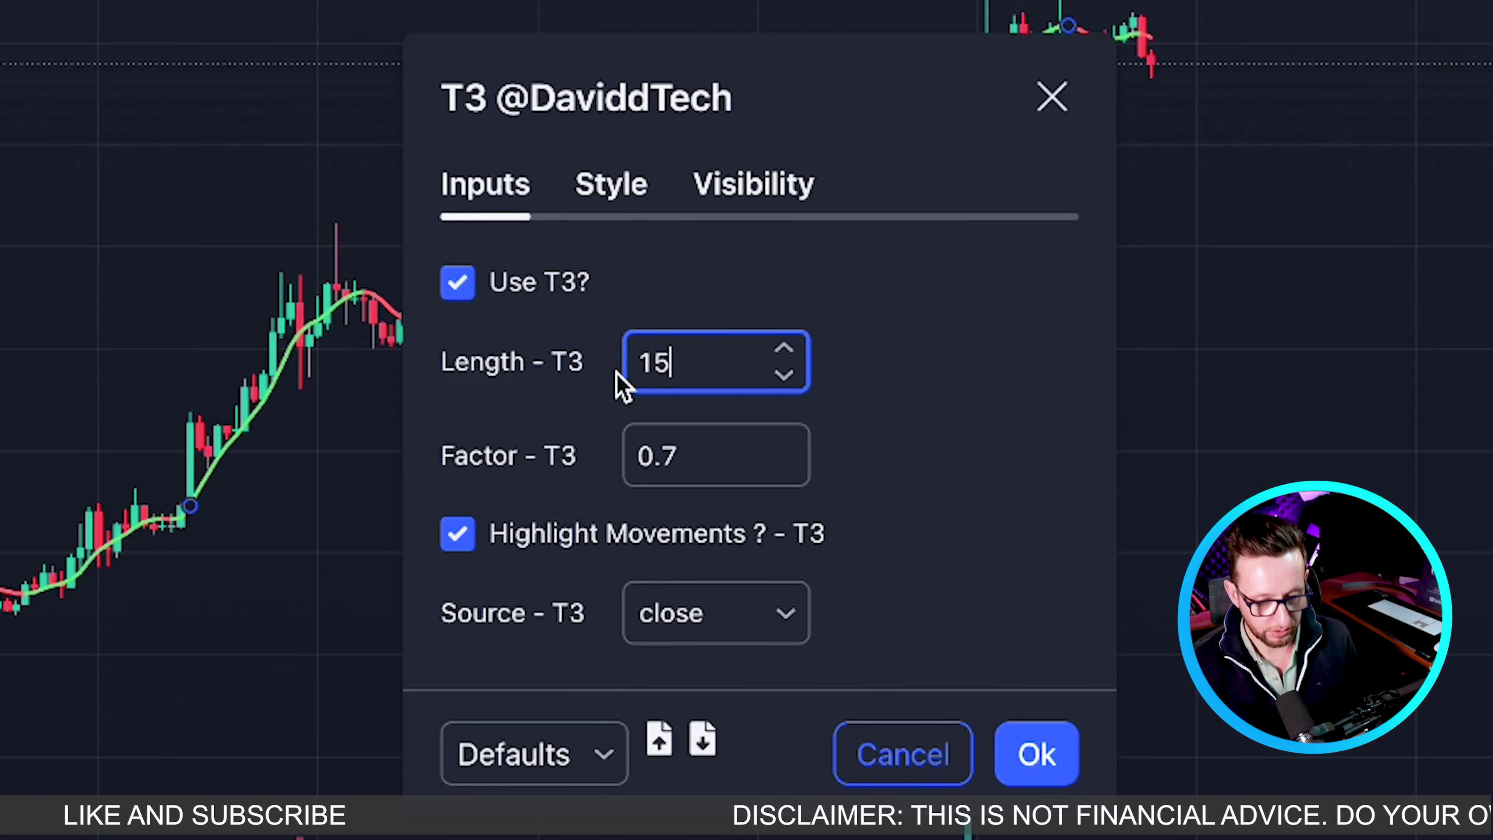
key("Tab")
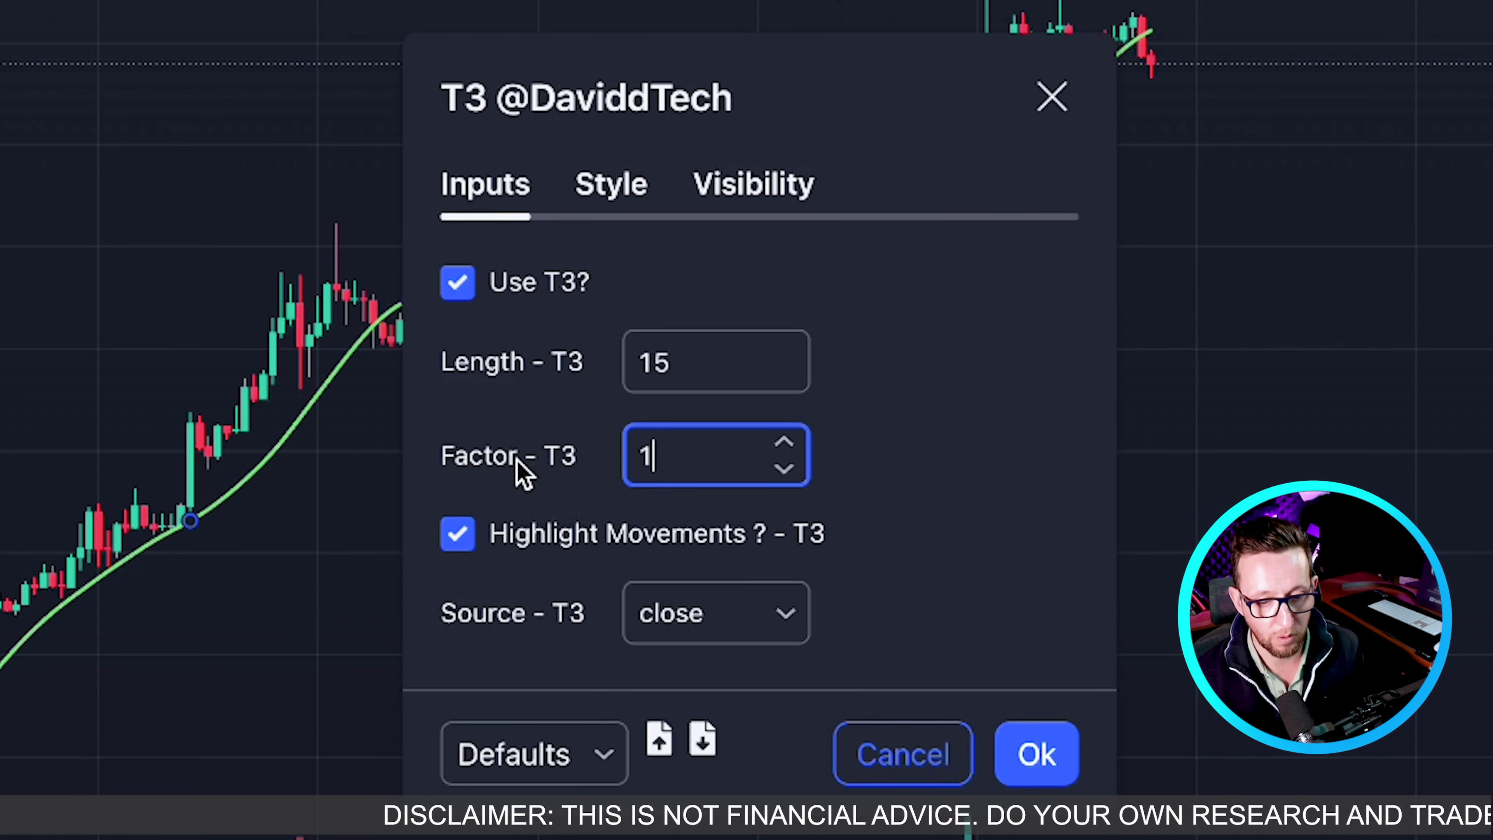
left_click(657, 188)
left_click(753, 537)
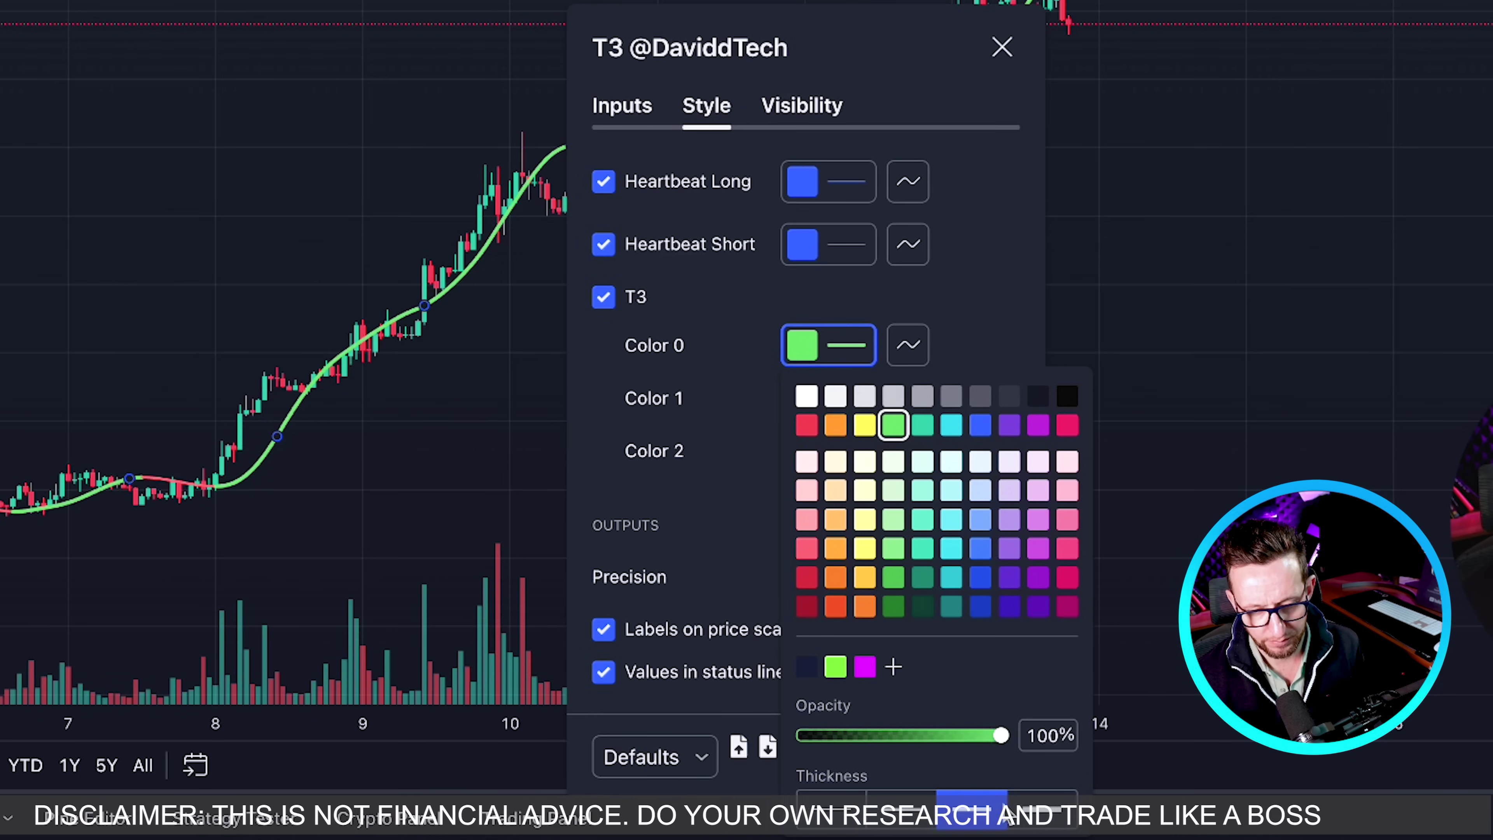
left_click(1006, 318)
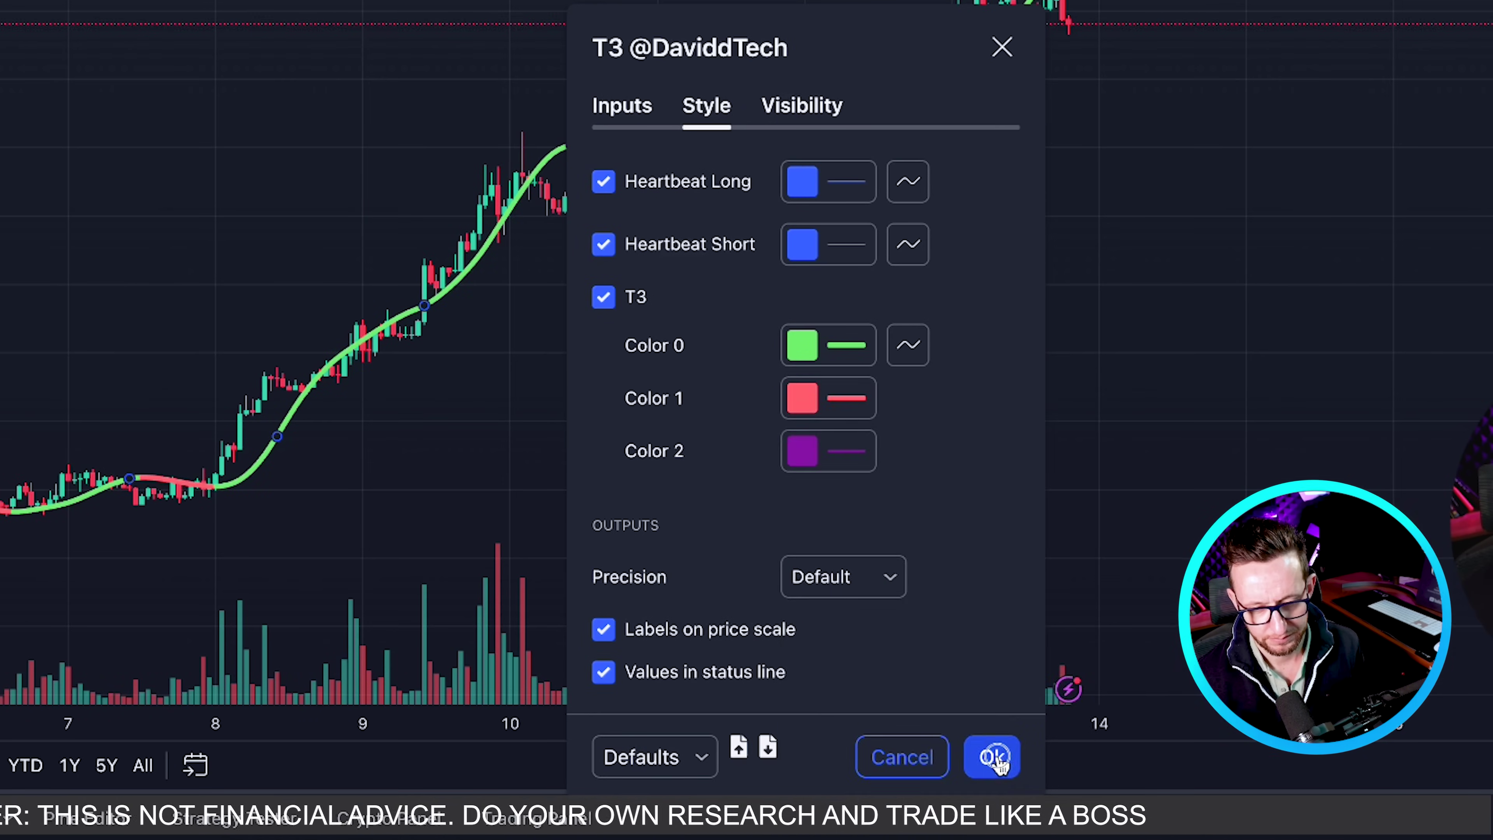
left_click(990, 756)
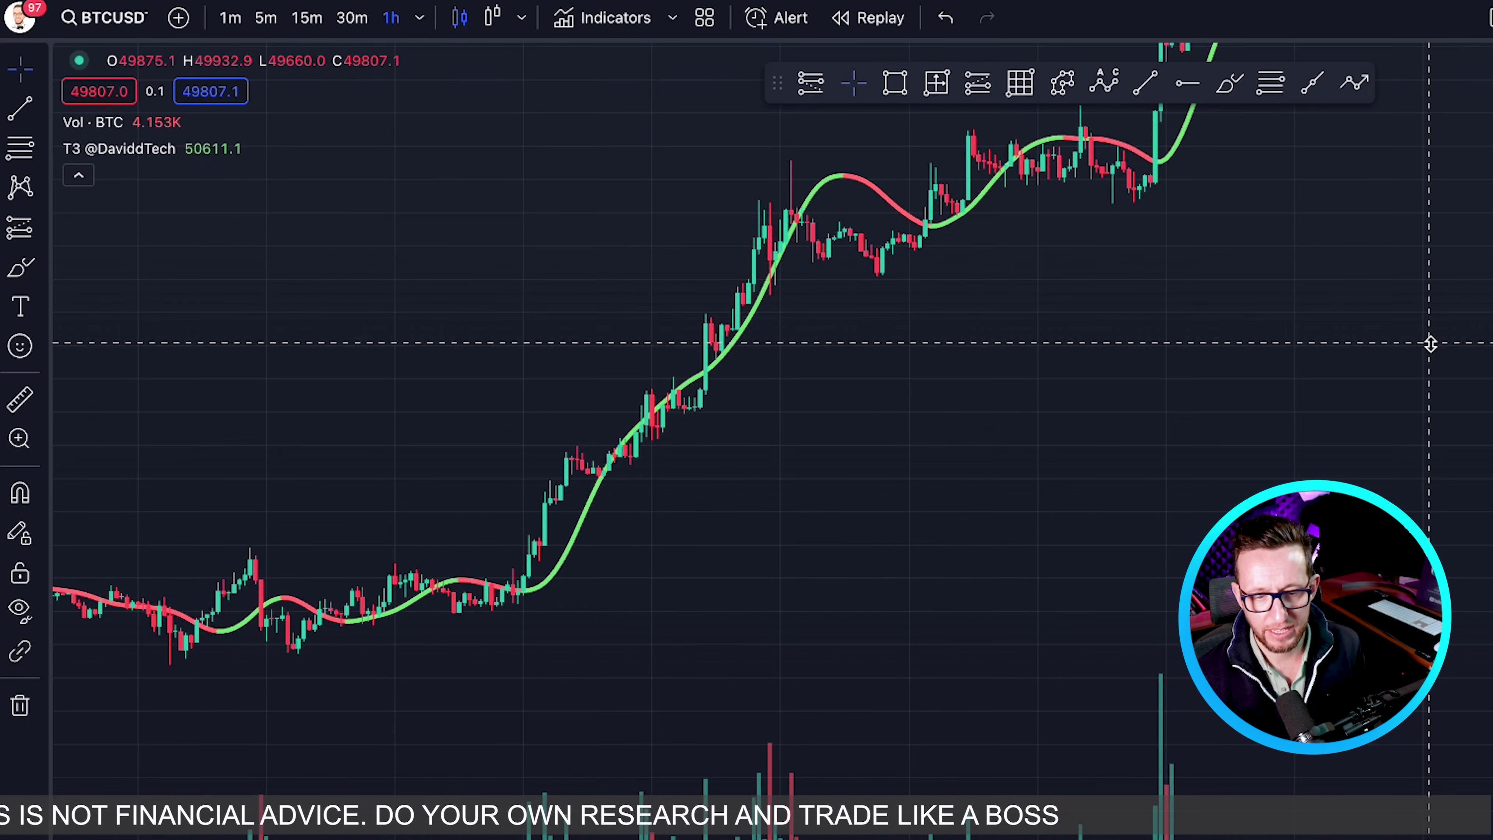
left_click_drag(674, 508, 684, 674)
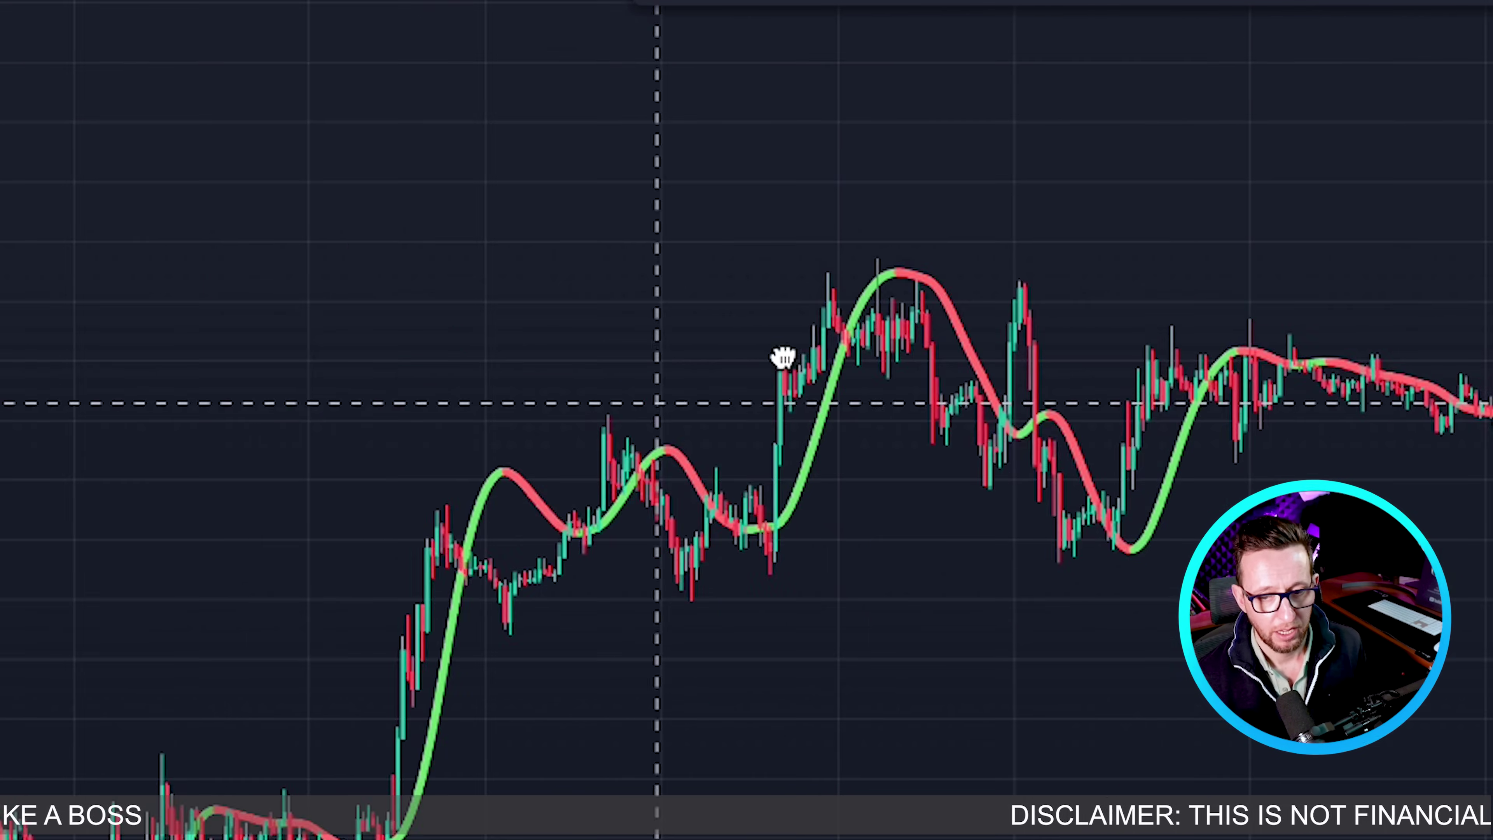
left_click_drag(1259, 260, 872, 360)
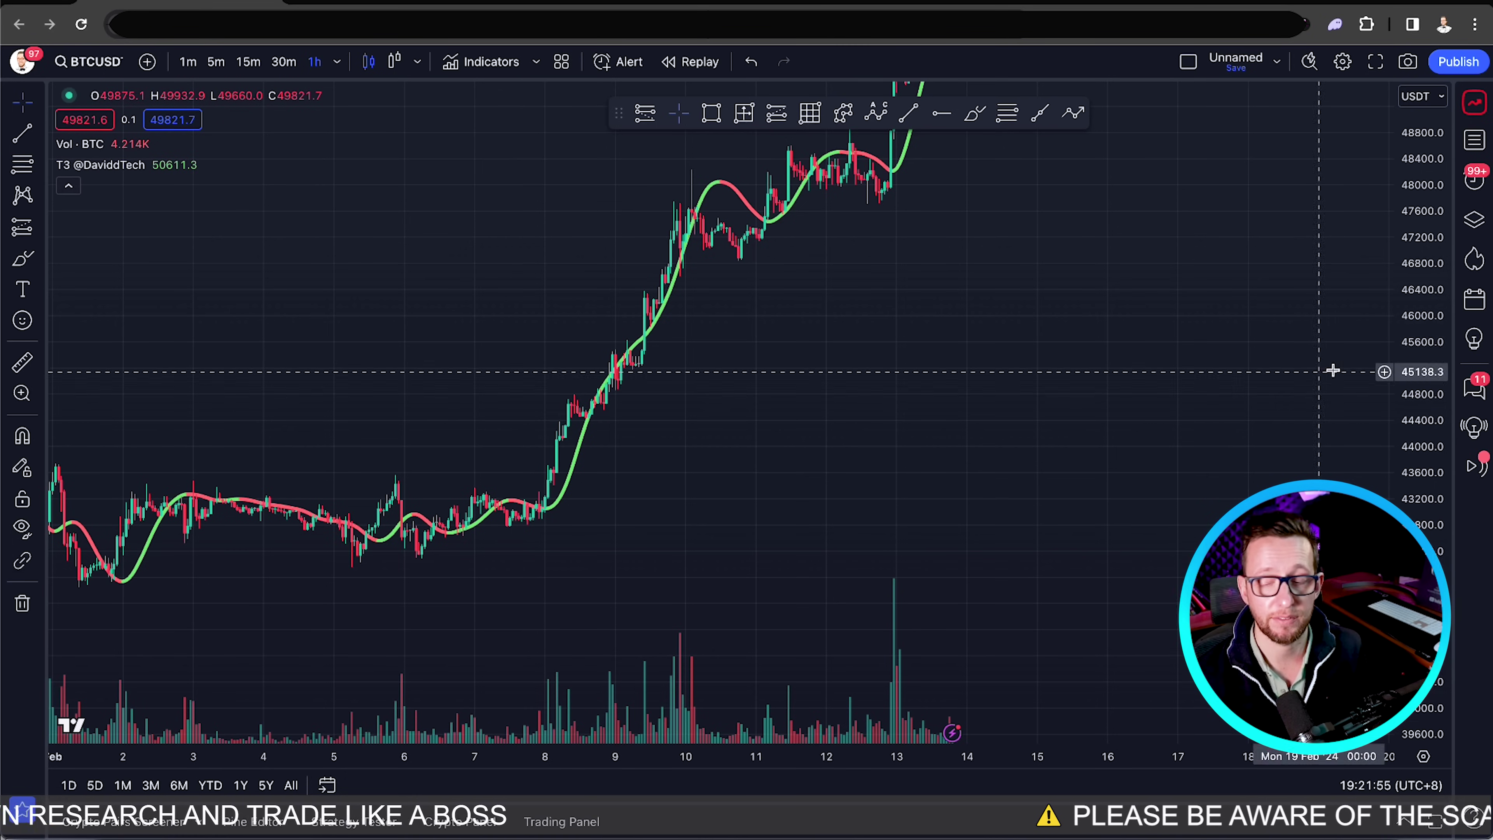
left_click_drag(1429, 277, 753, 251)
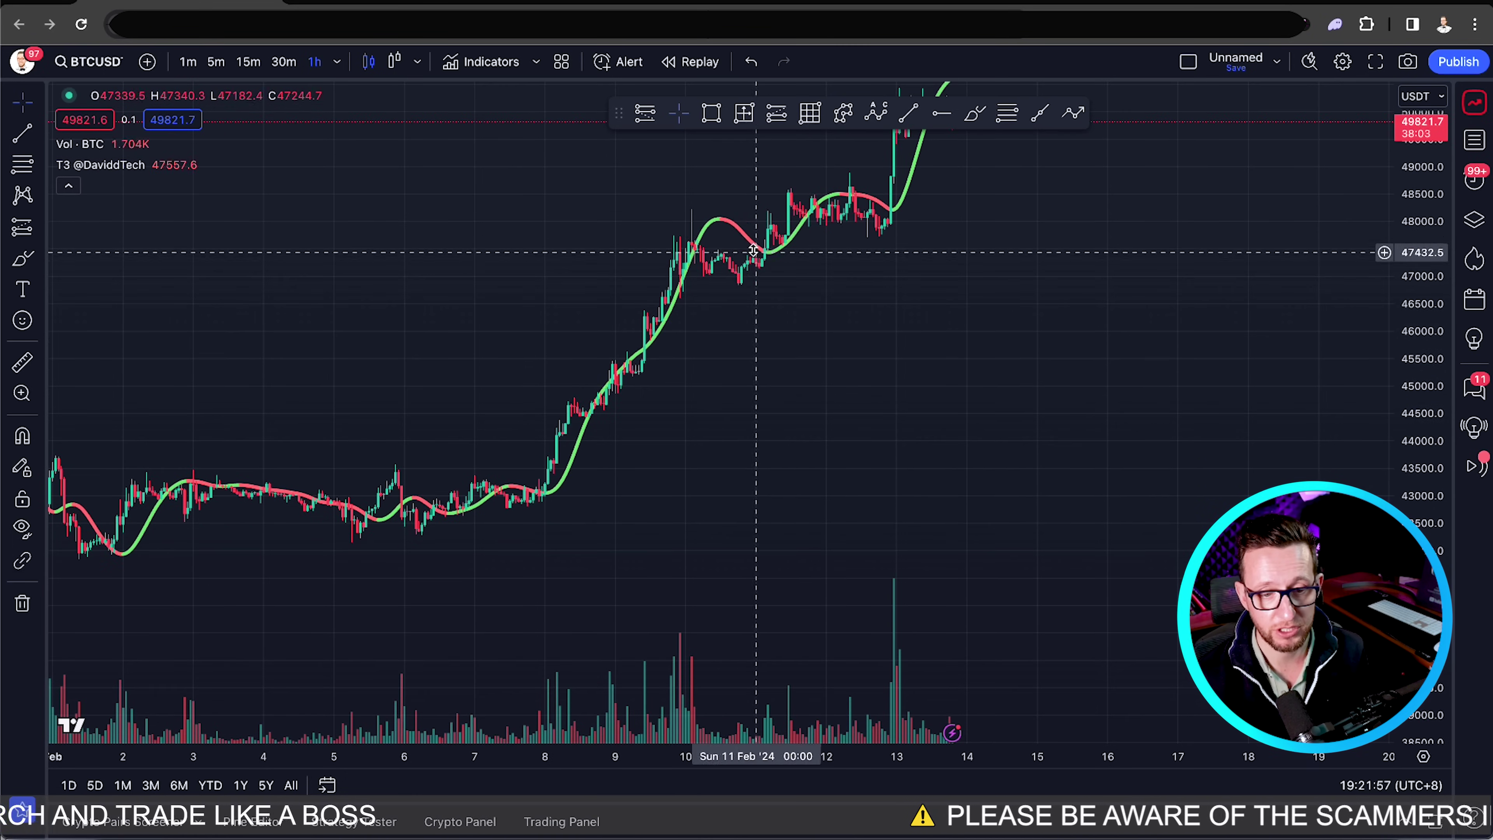
Step: Search 'trendil' and add the Trendilo indicator to the chart
left_click(501, 74)
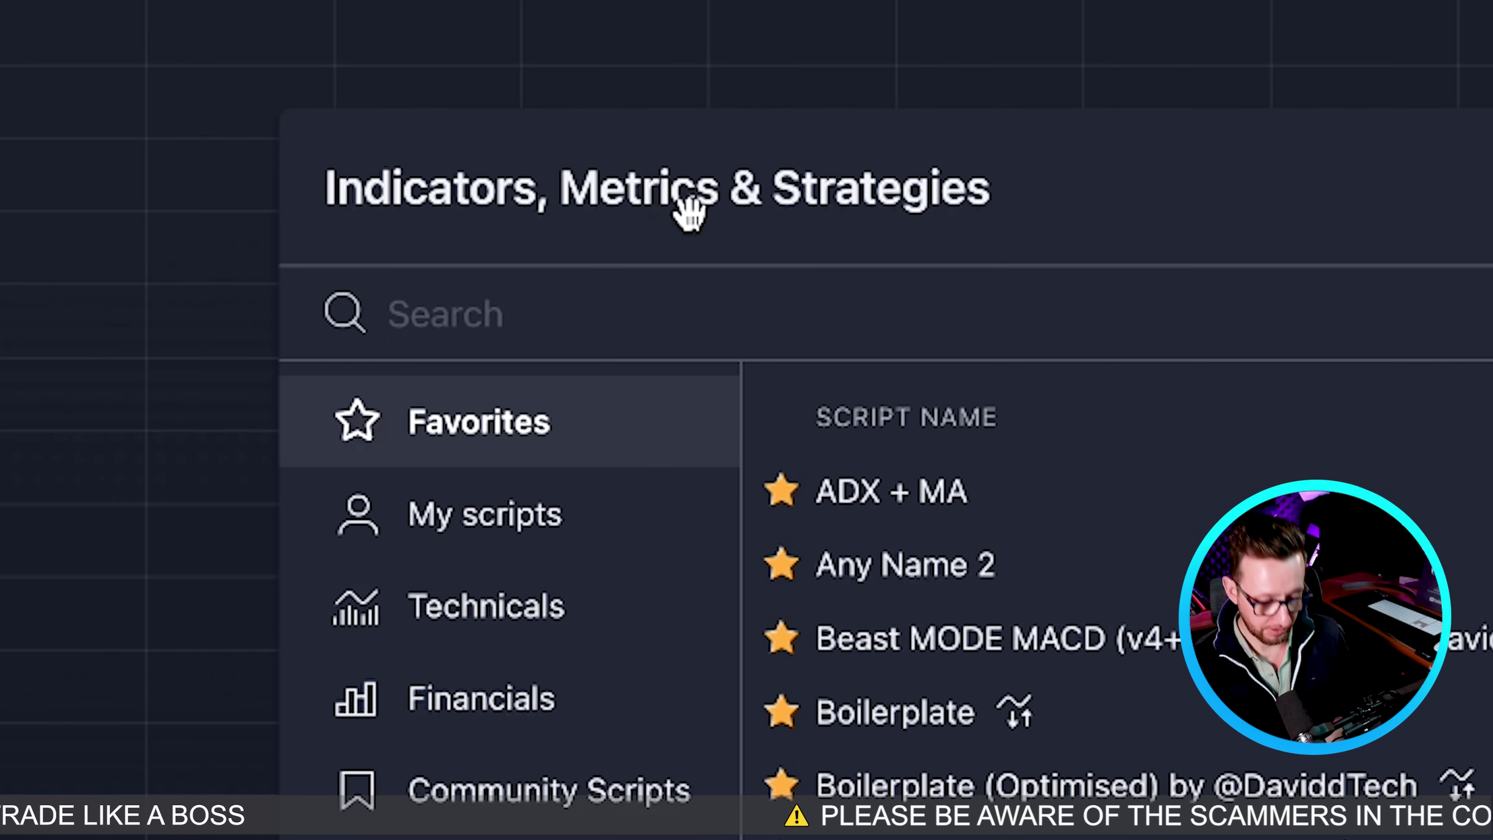
type("trendil")
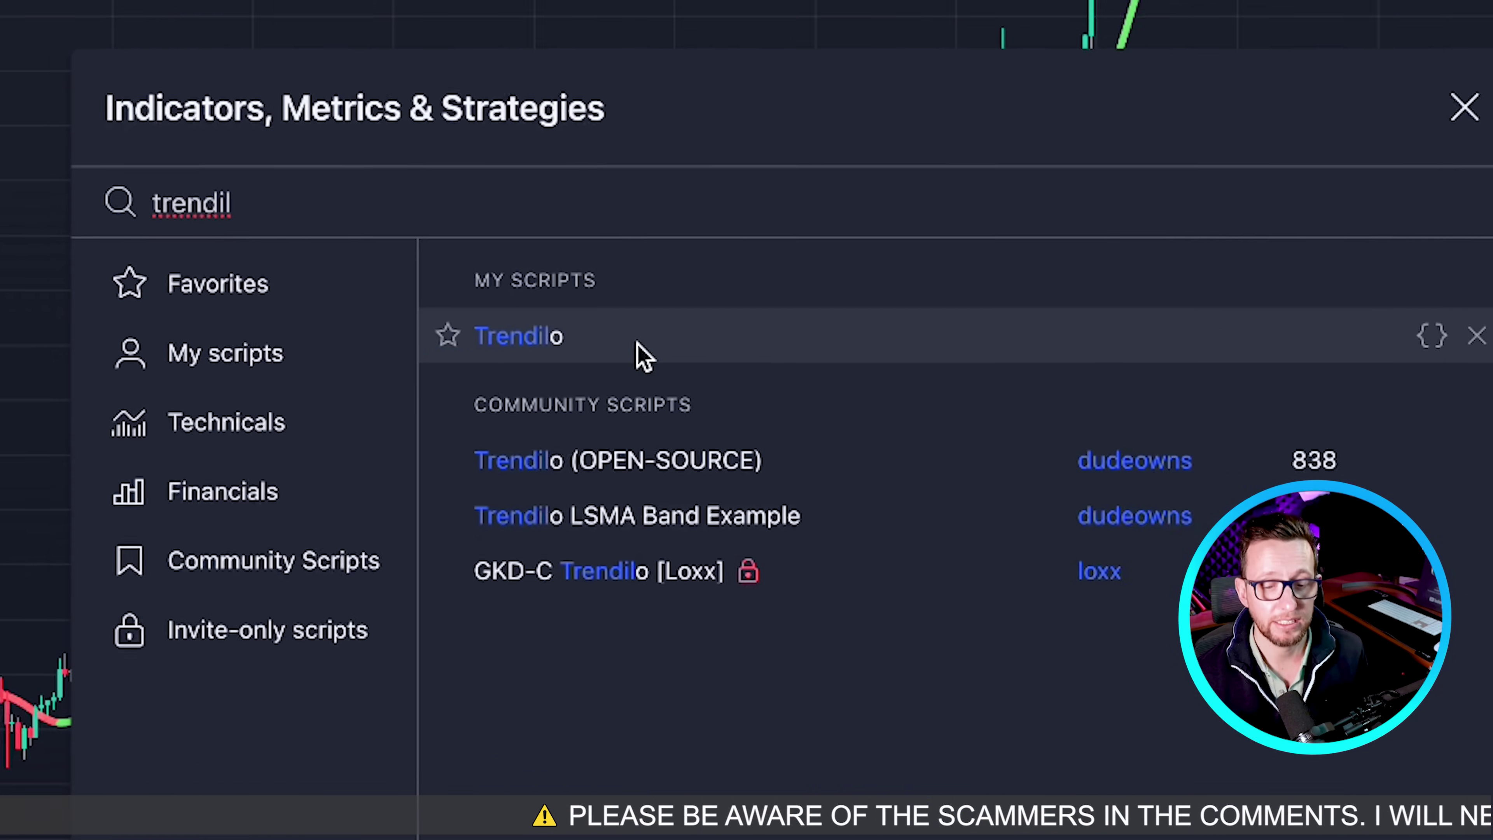
left_click(607, 341)
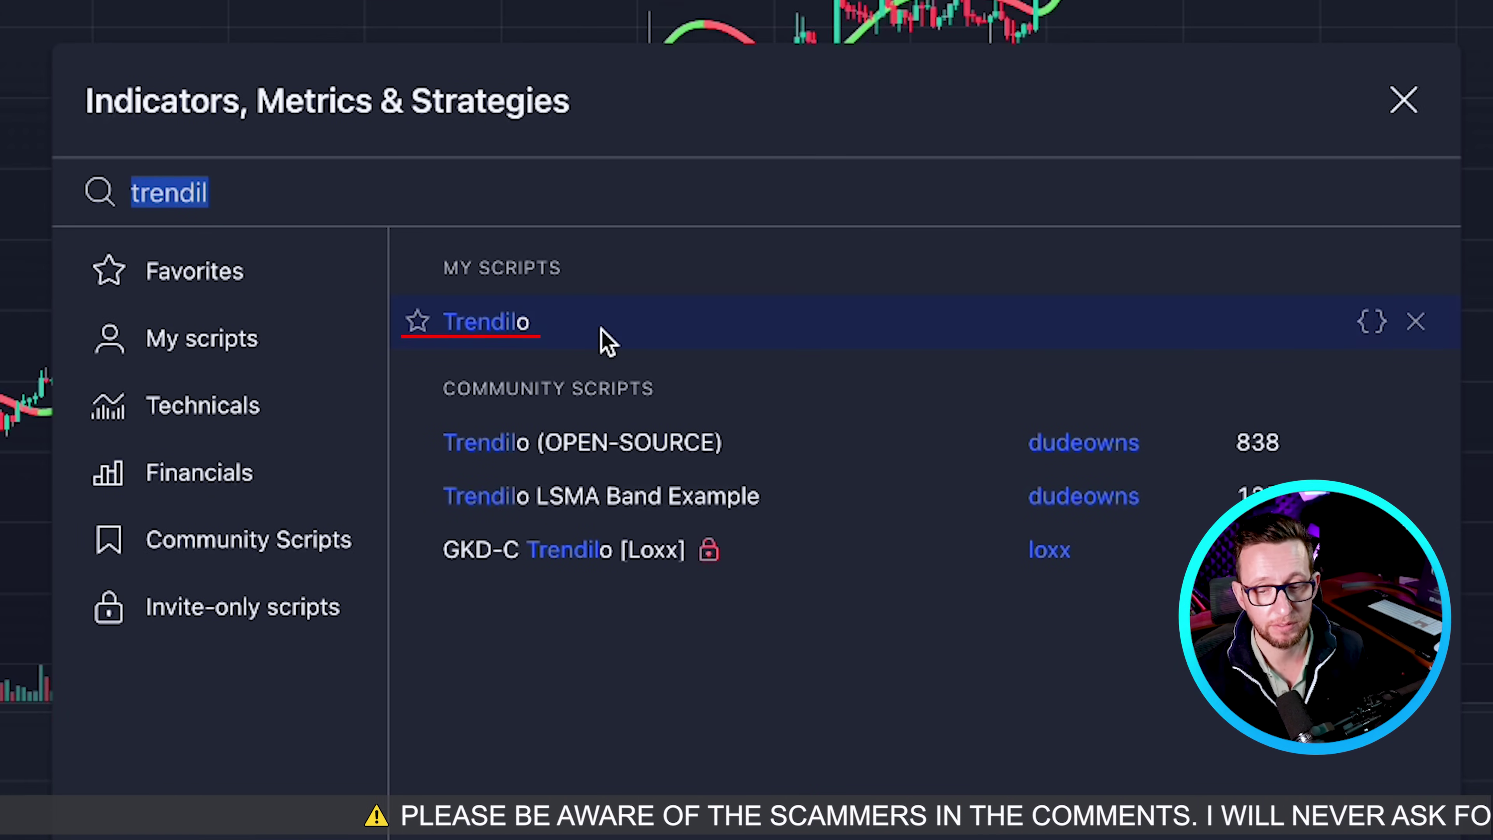
left_click(1392, 123)
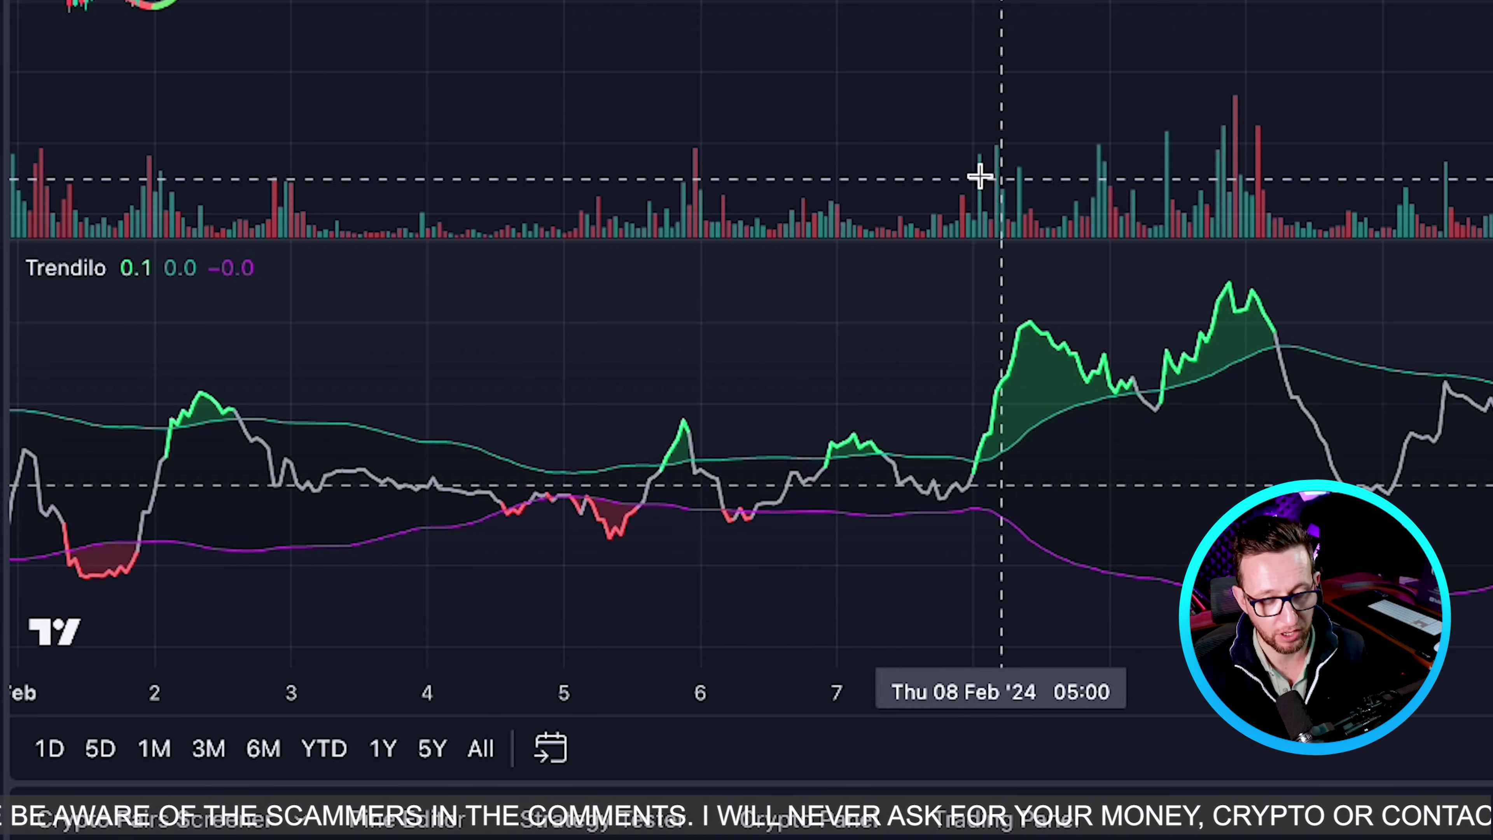
Step: Thicken Trendilo's Signal, Top and Bottom lines in its Style settings
mouse_move(100, 286)
left_click(181, 269)
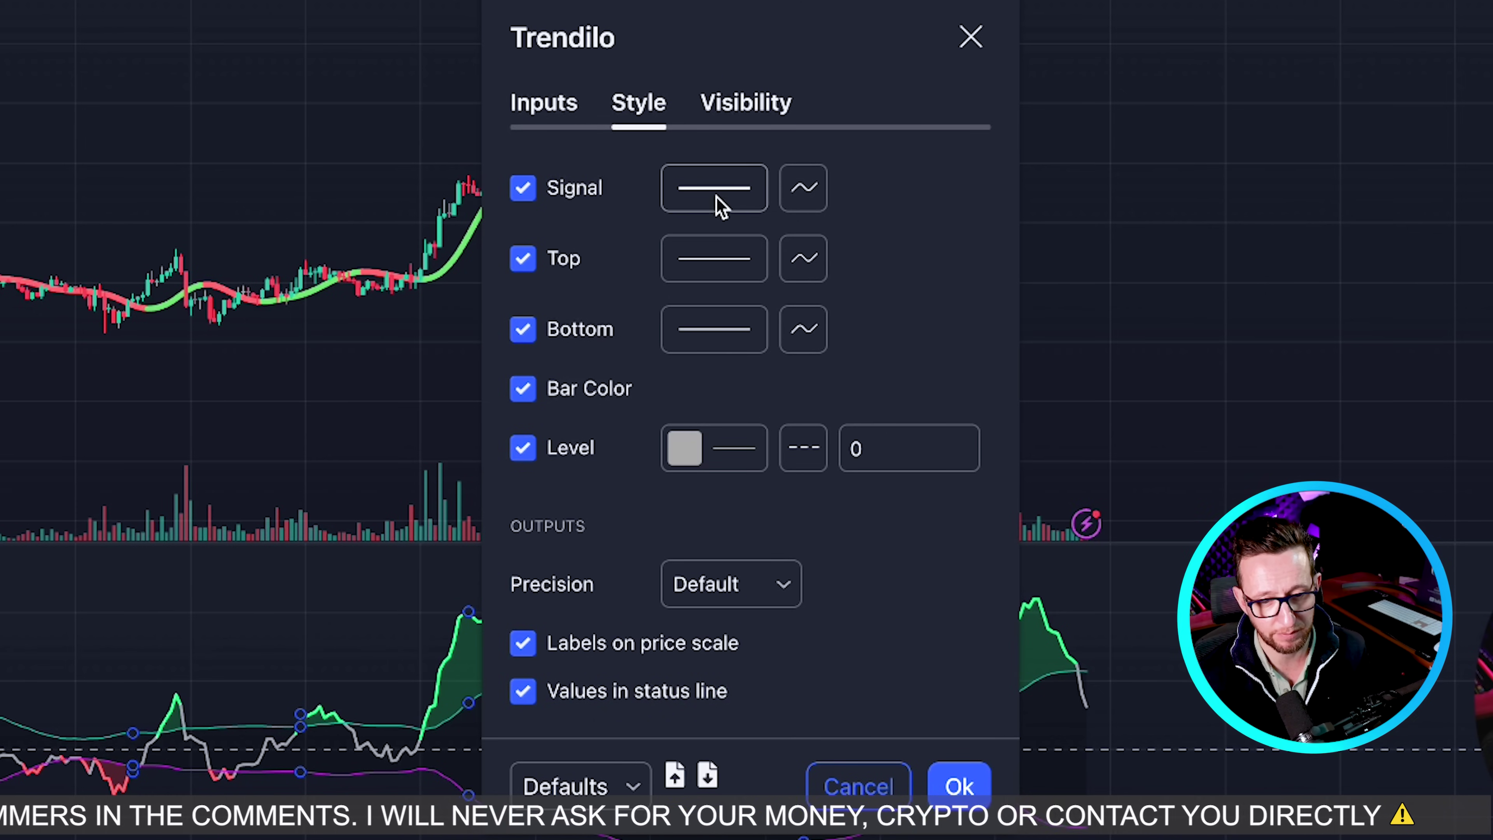
left_click(721, 206)
left_click(727, 306)
left_click(723, 273)
left_click(727, 449)
left_click(715, 329)
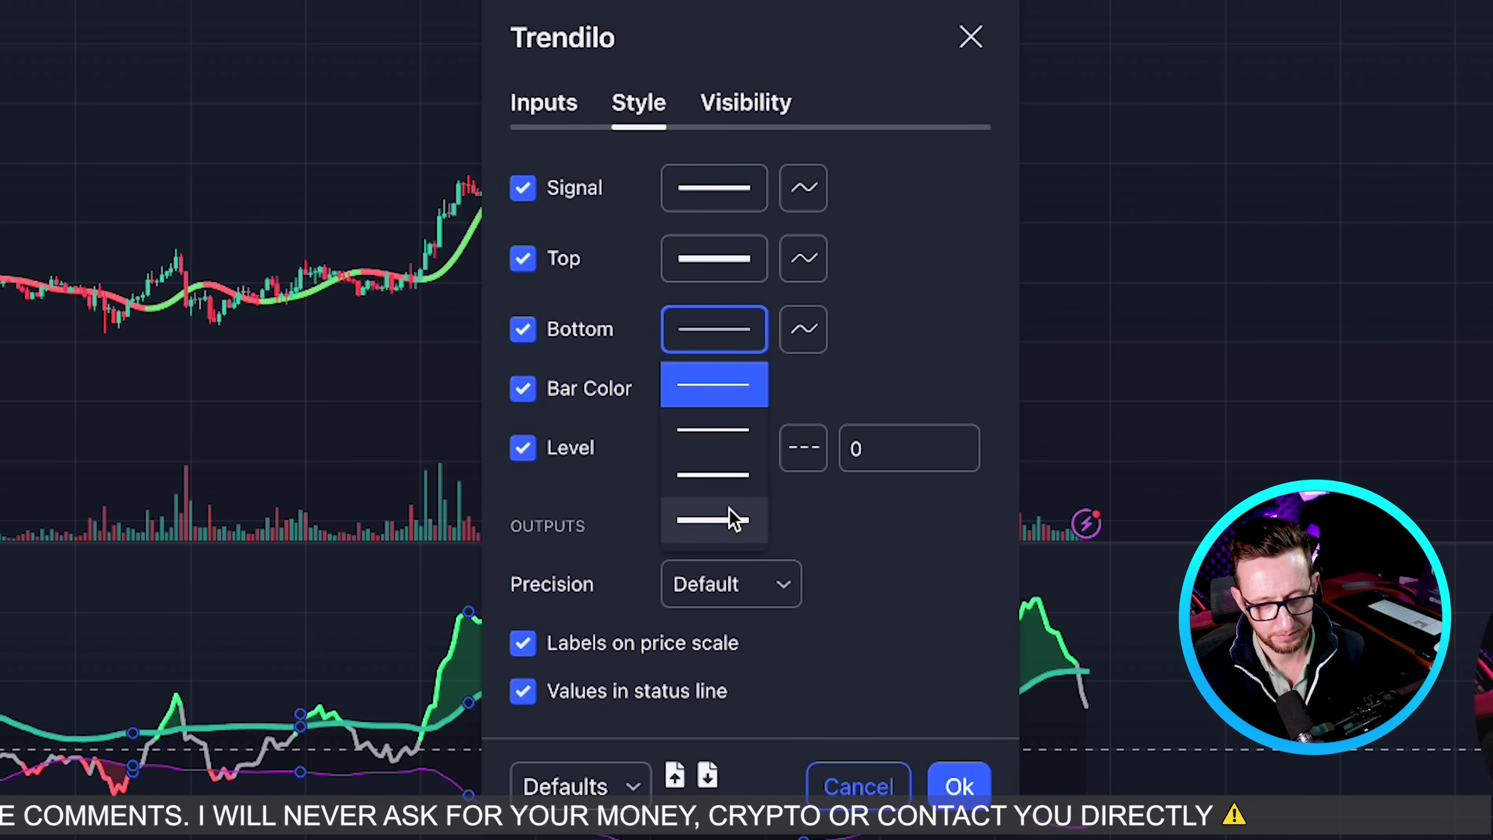
left_click(730, 517)
left_click(383, 360)
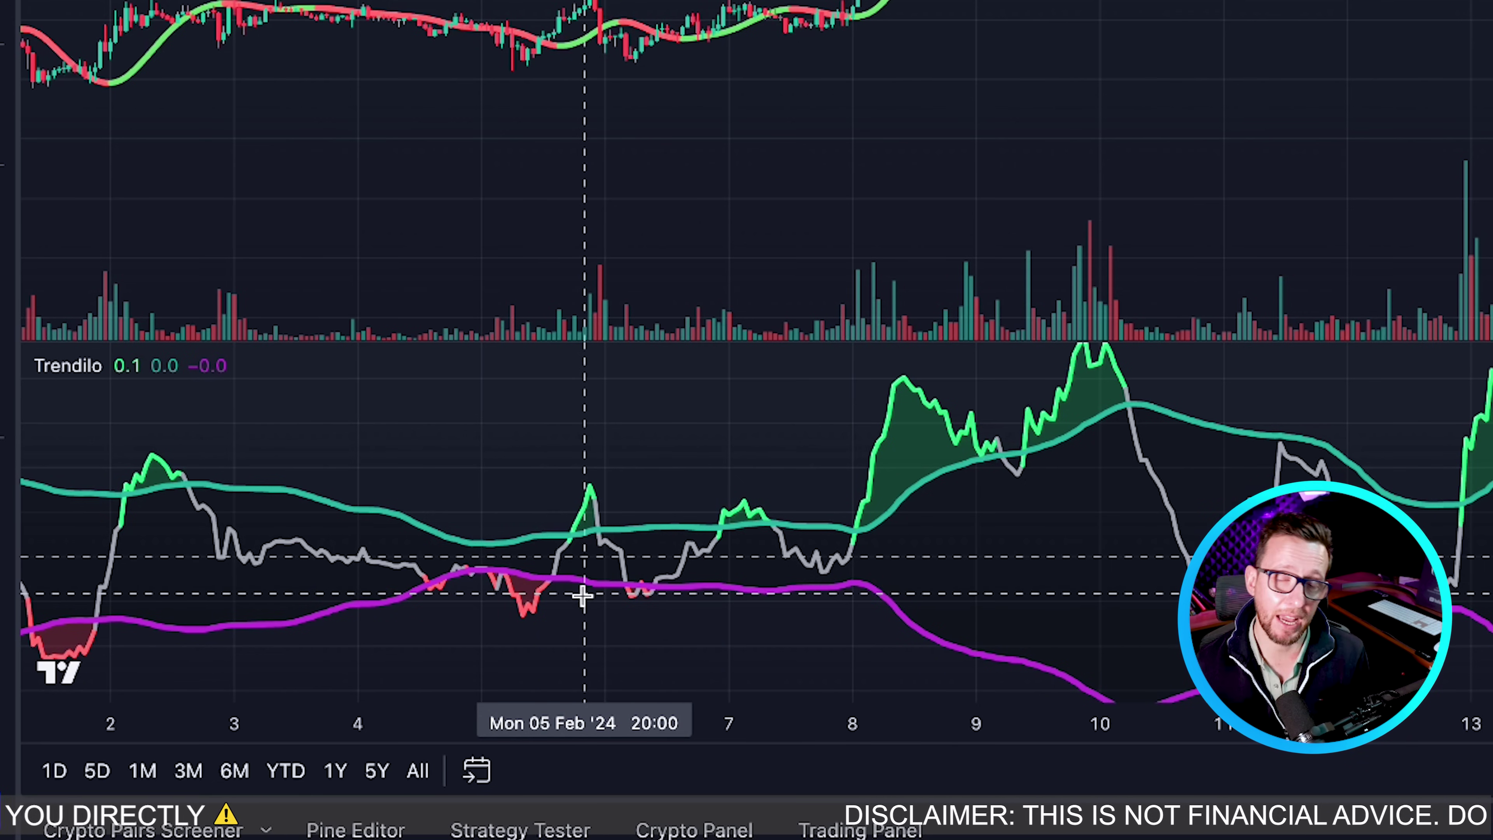
scroll(582, 595, "right", 5)
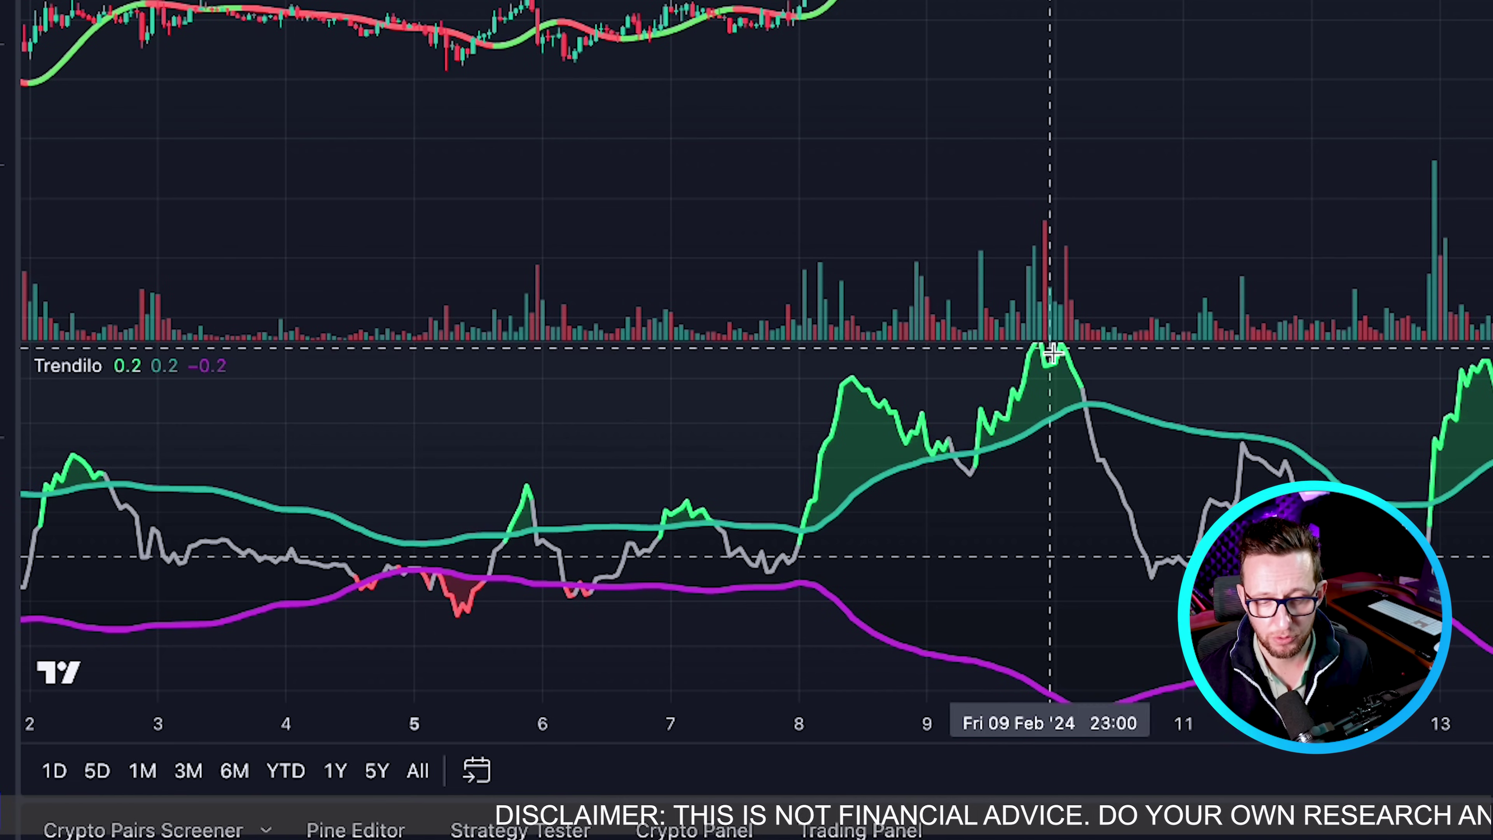
mouse_move(1061, 681)
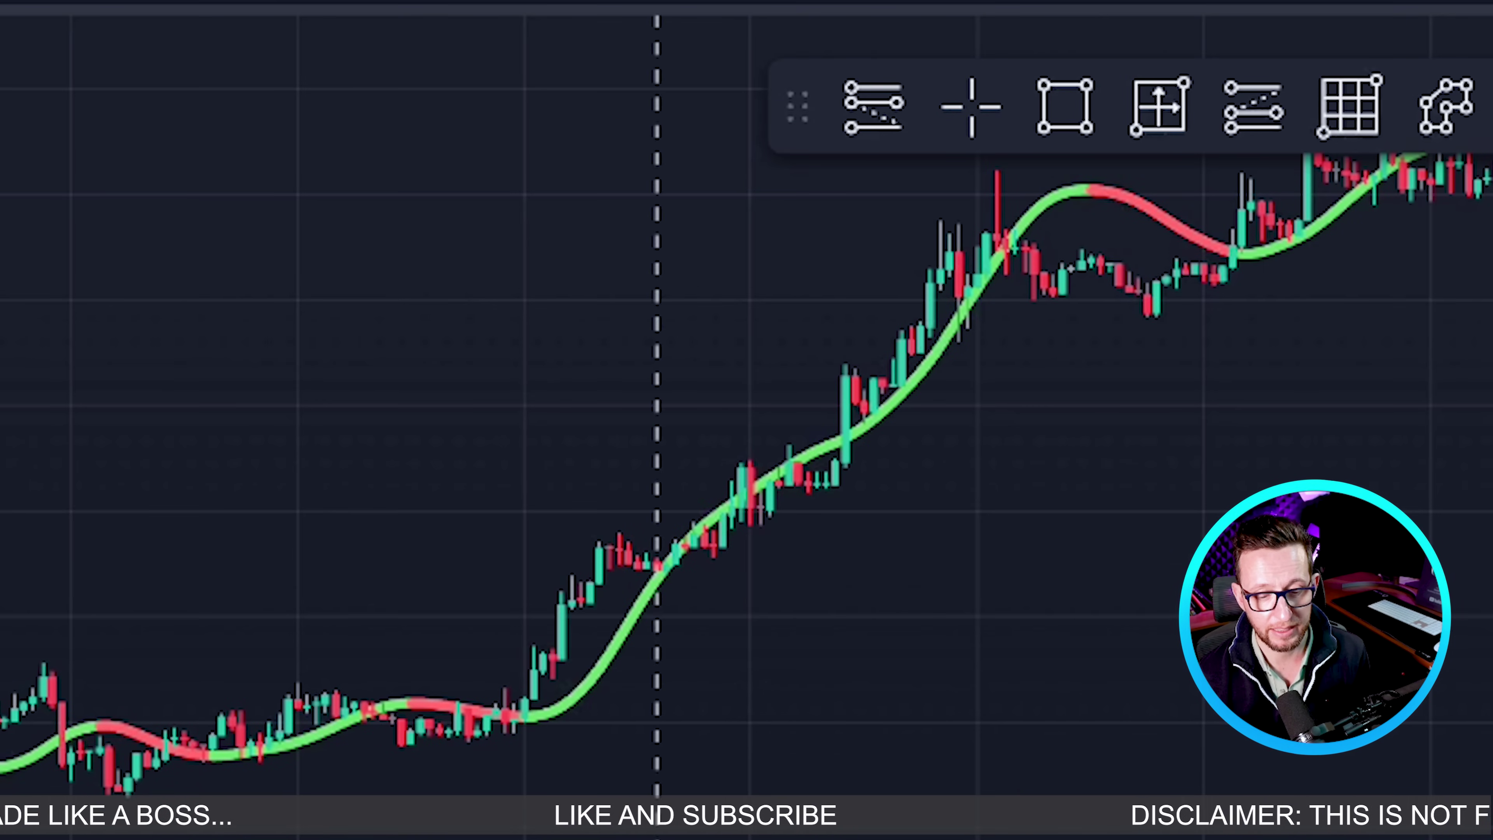
Step: Measure the first T3 uptrend rally, about 11.37% over 56 bars
left_click(507, 727, "shift")
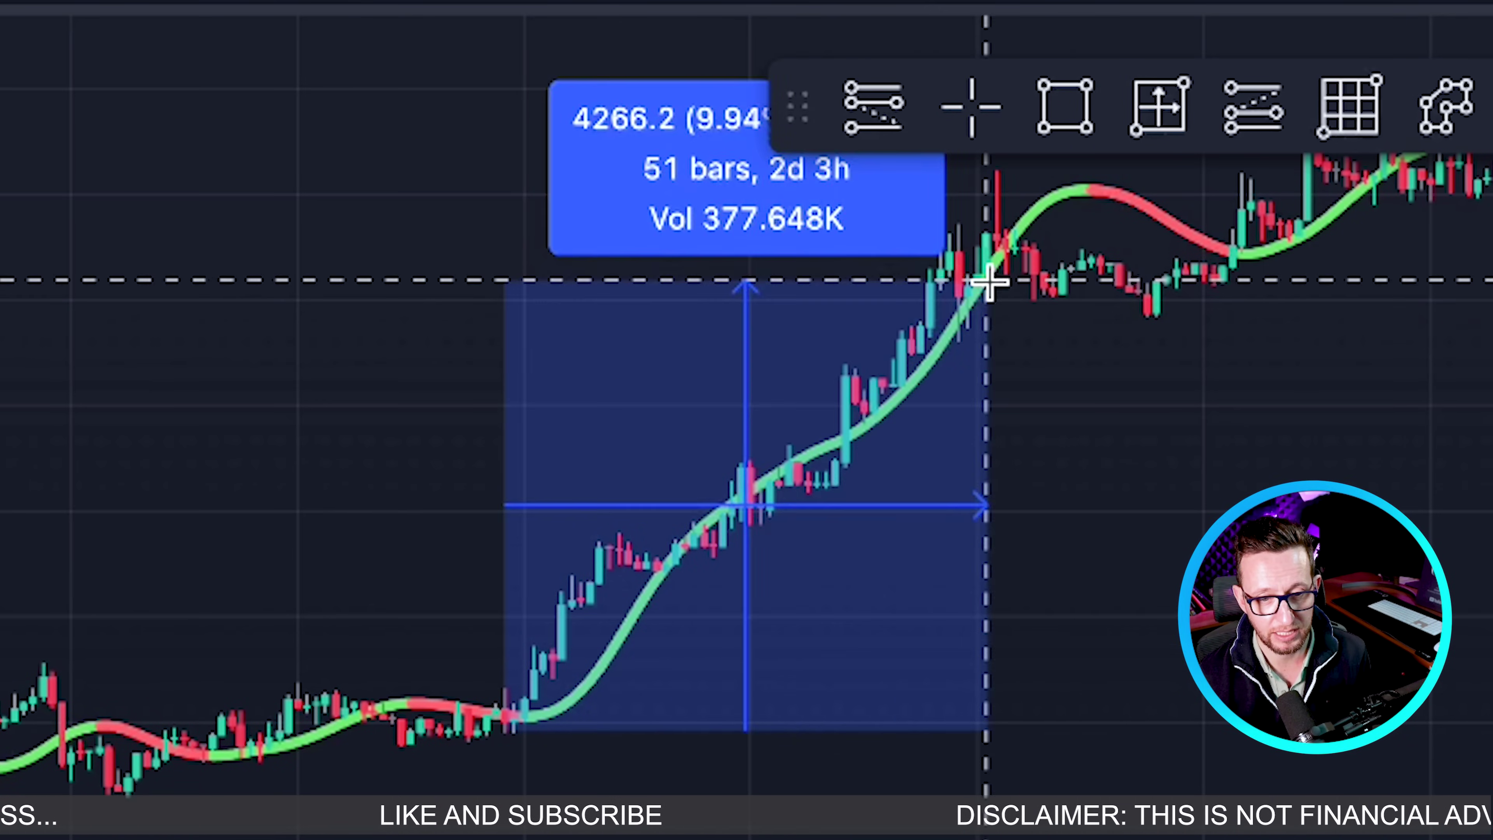
left_click(1027, 214)
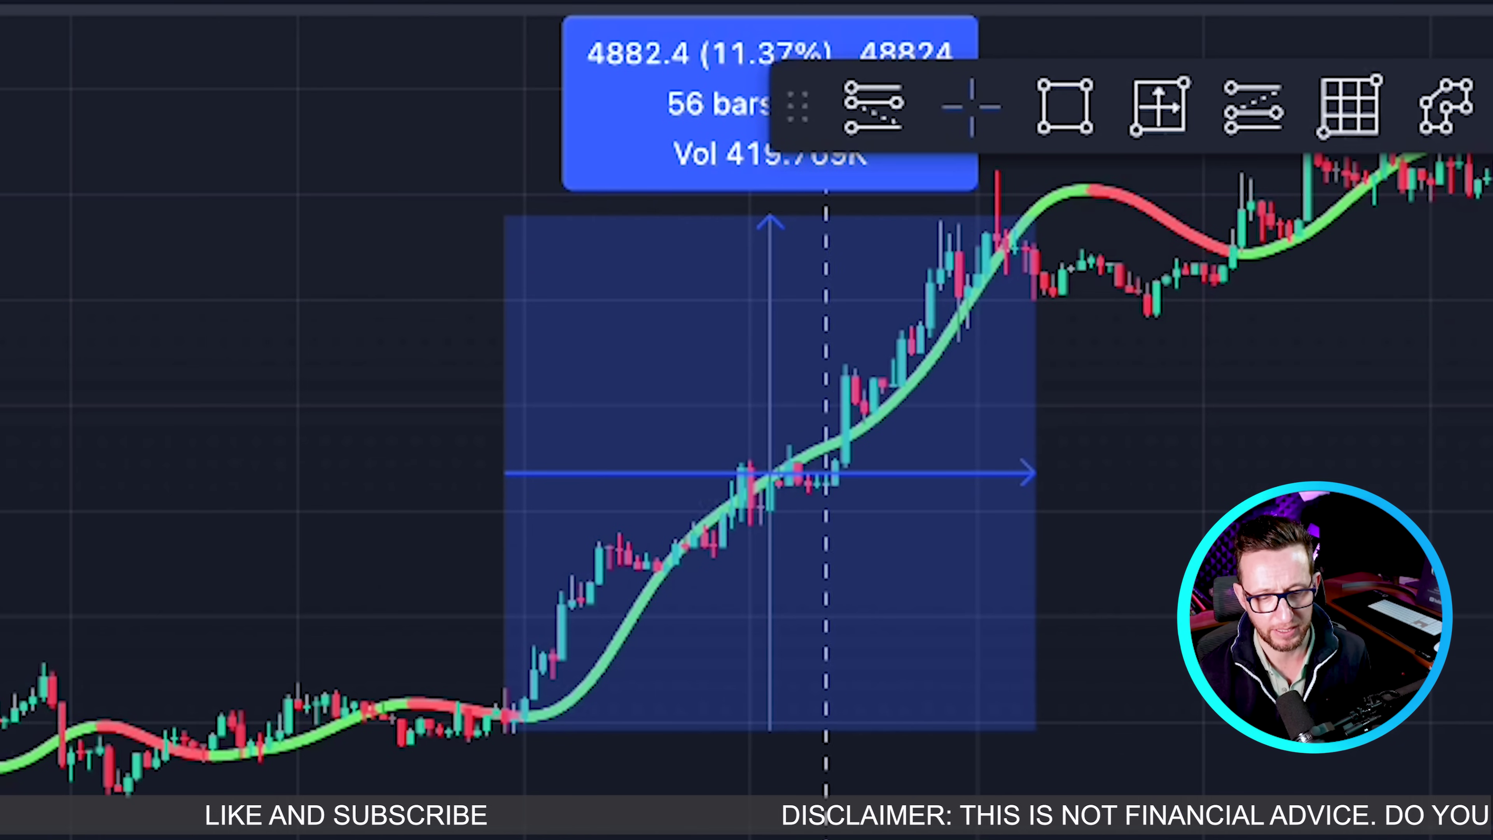
left_click(1140, 447)
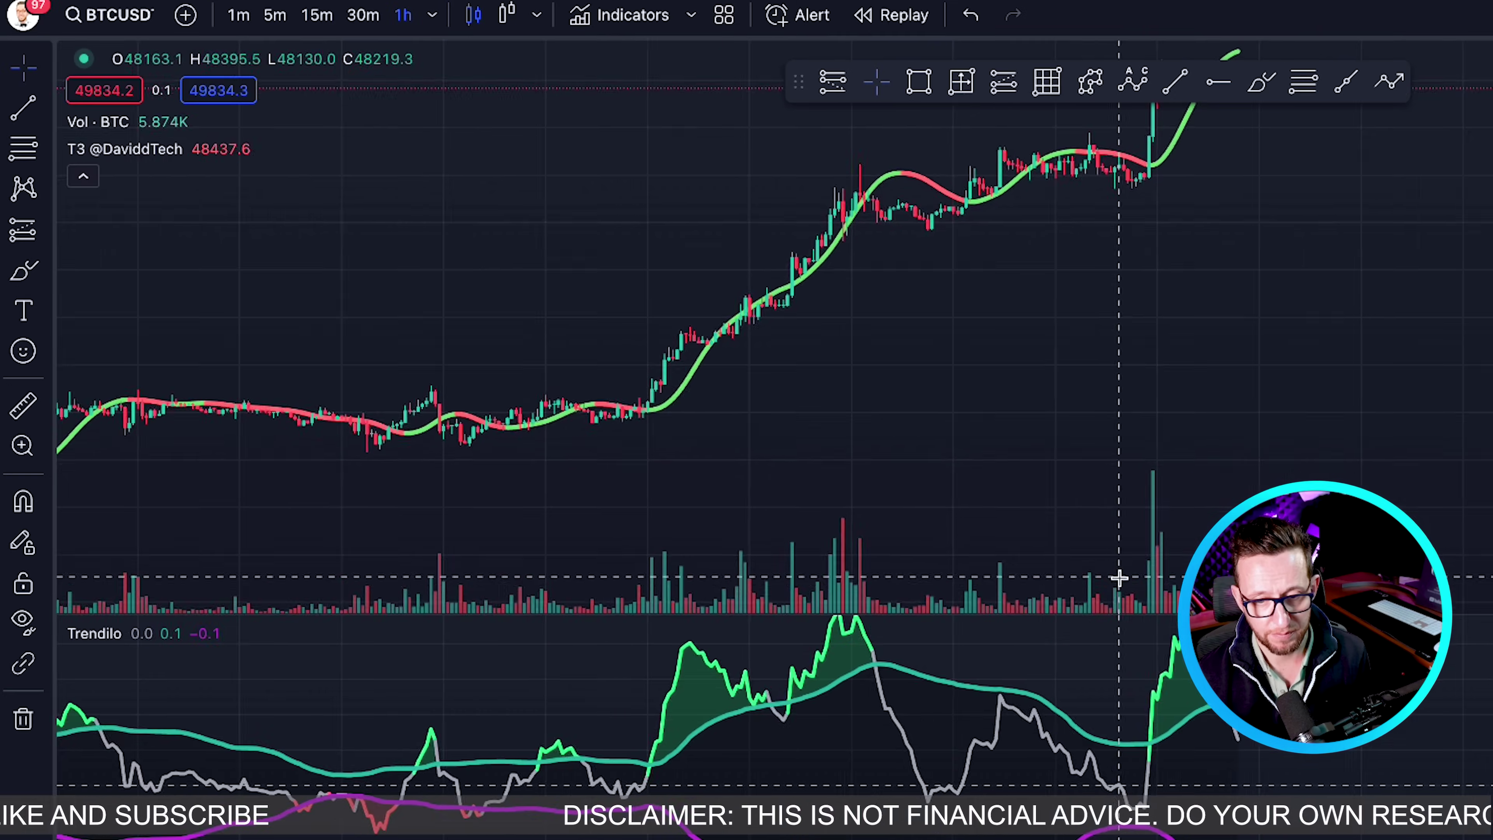
Step: Measure the latest breakout move, about 4.67% over 17 bars
left_click_drag(1118, 578, 900, 703)
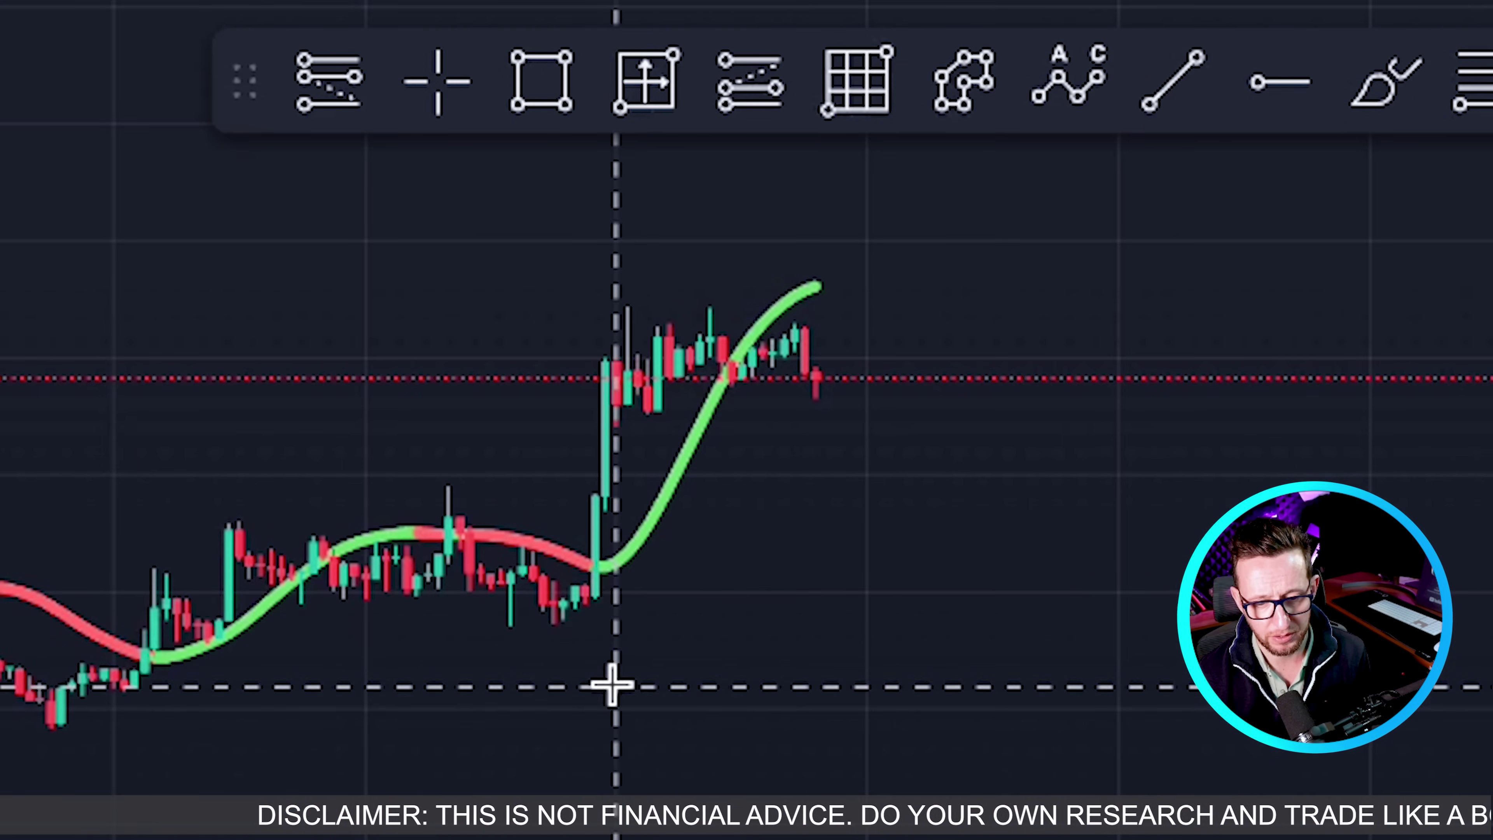
left_click(595, 579, "shift")
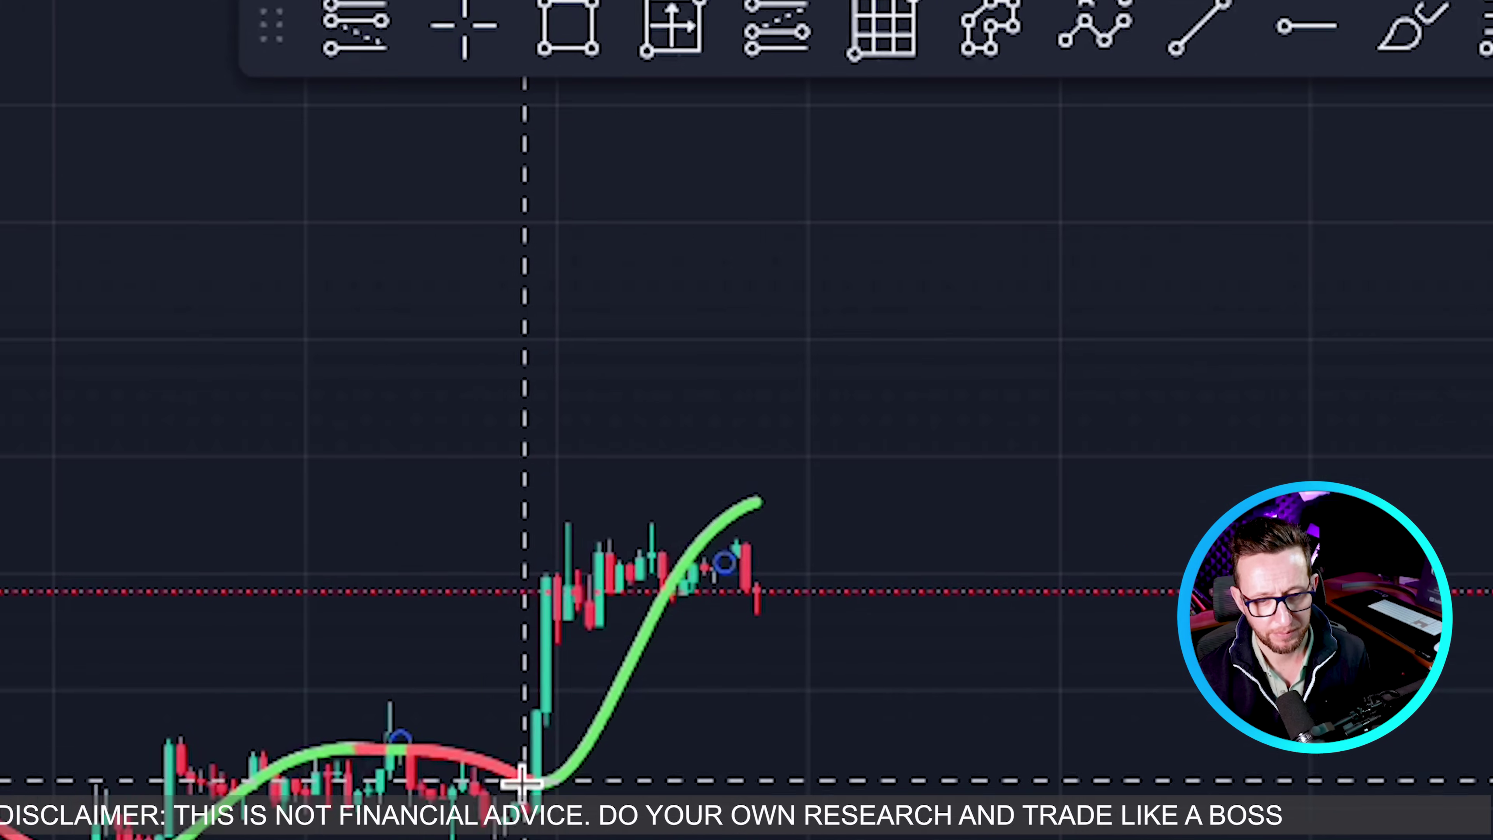
left_click(533, 772, "shift")
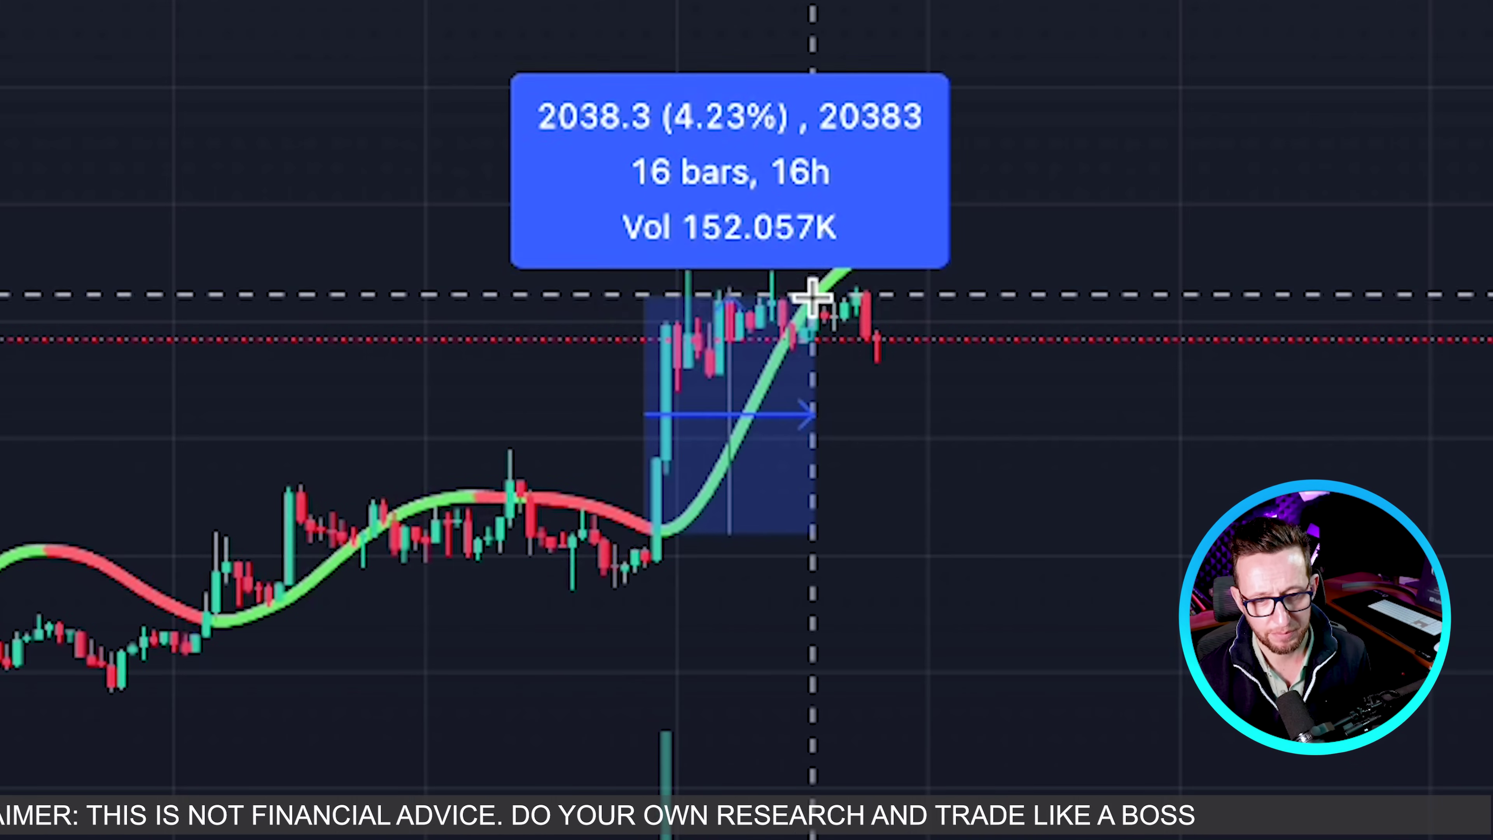
left_click(823, 268)
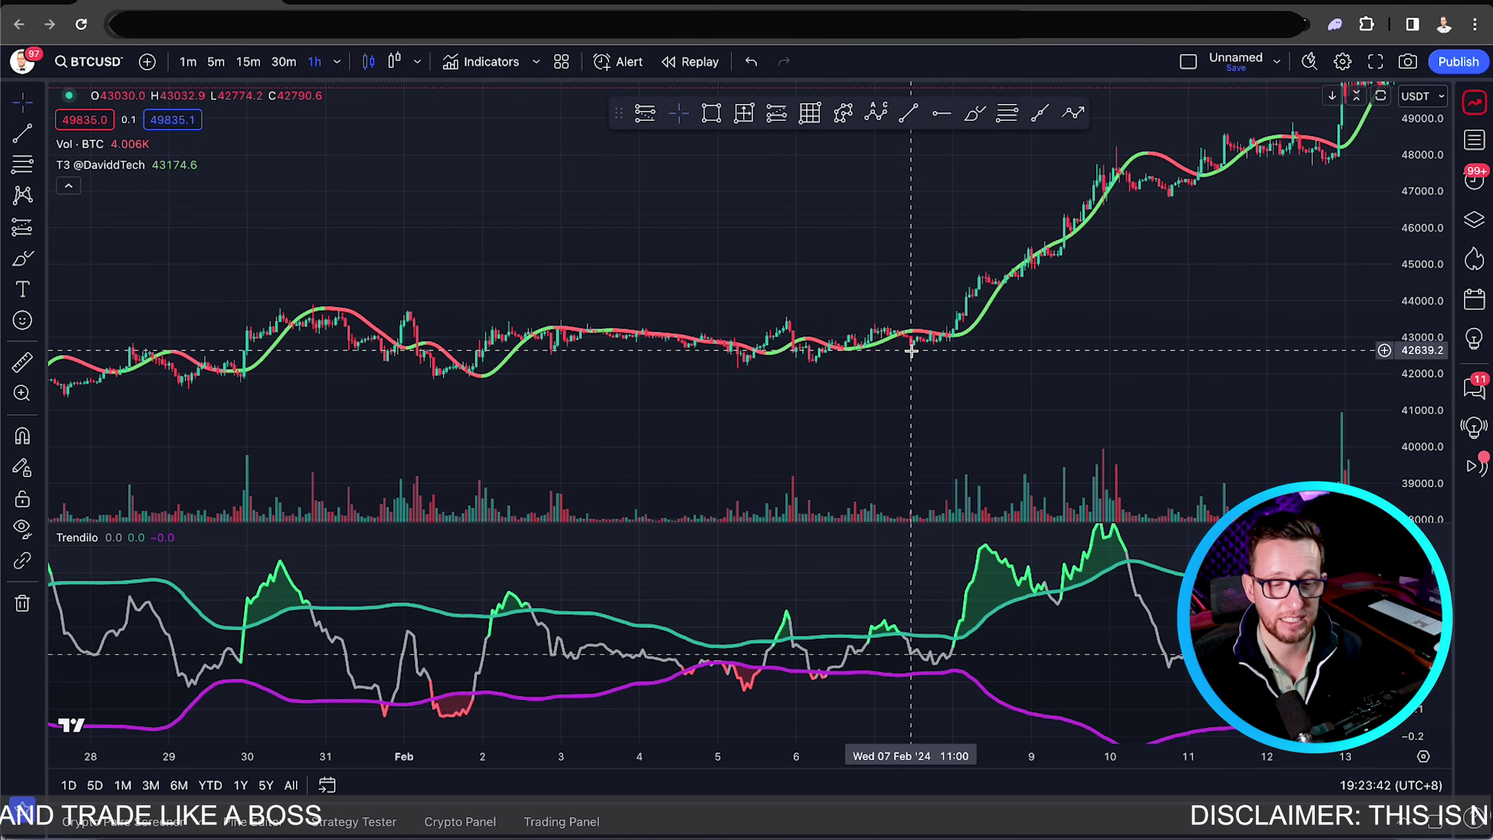
Step: Add the Waddah Attar Explosion [LazyBear] indicator to the chart
left_click_drag(1252, 259, 900, 350)
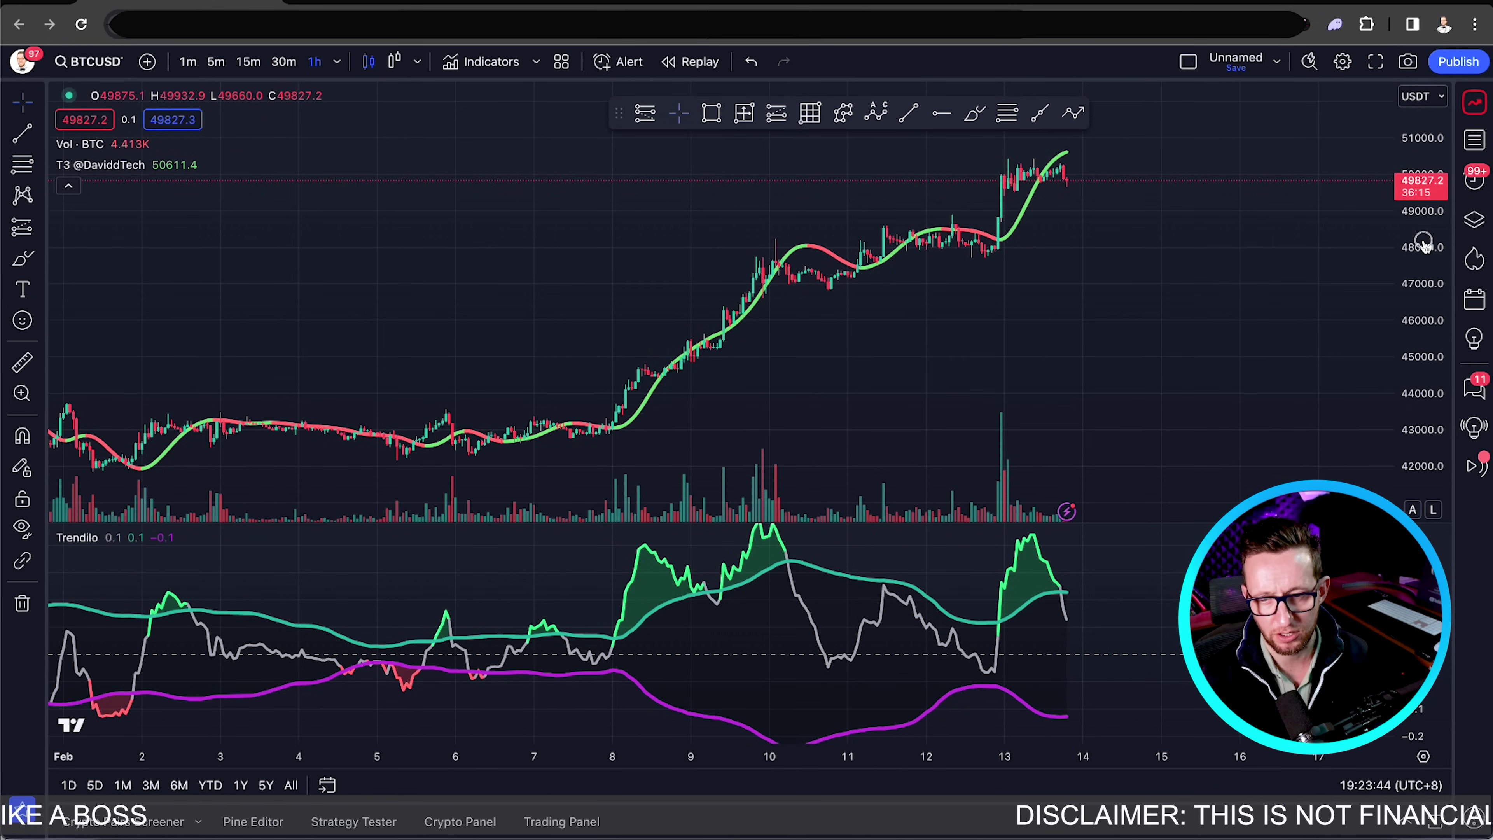
left_click_drag(1423, 241, 1296, 319)
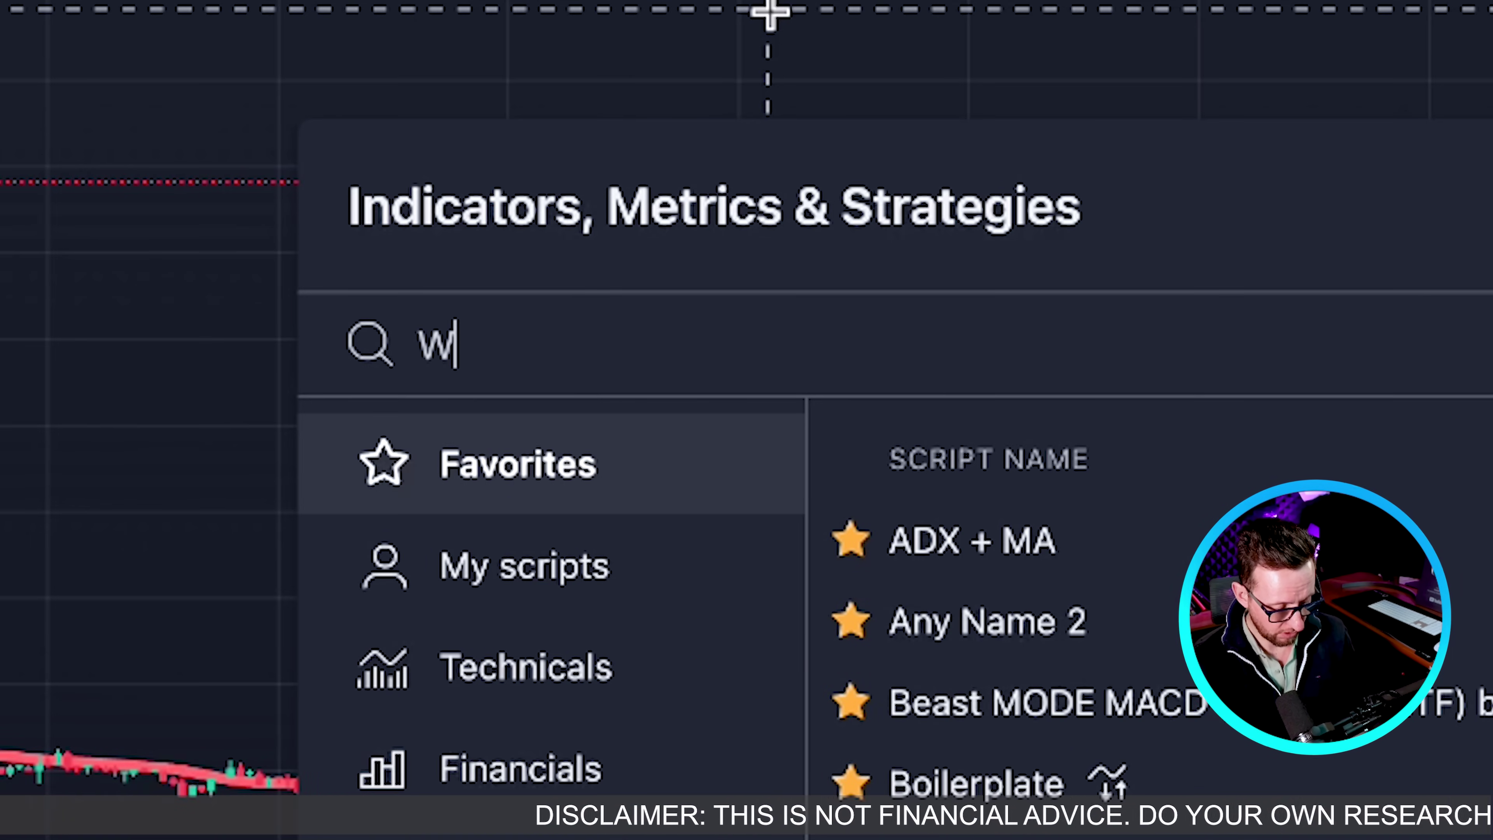
type("aE")
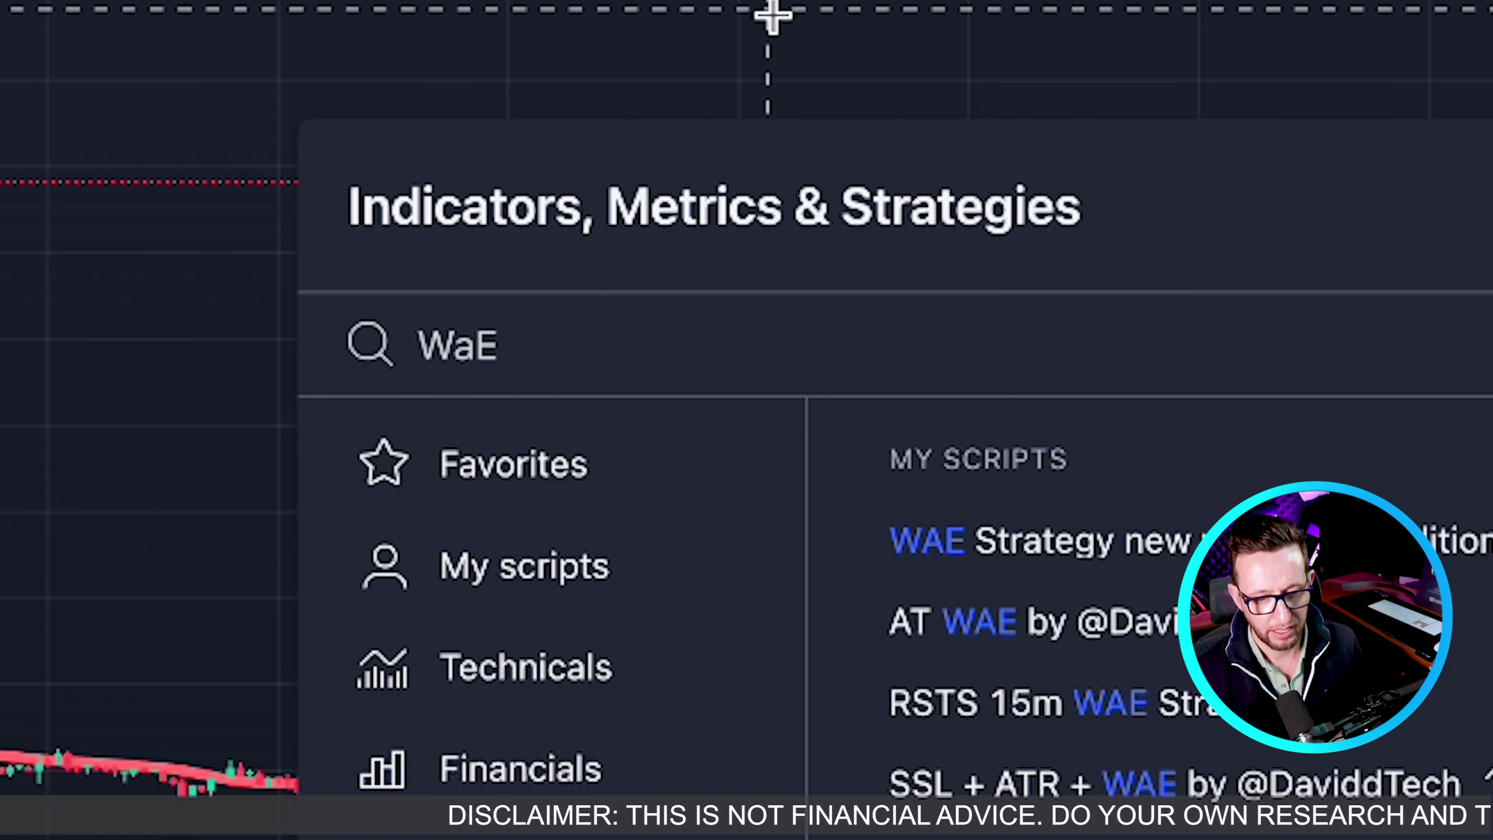
scroll(999, 706, "down", 5)
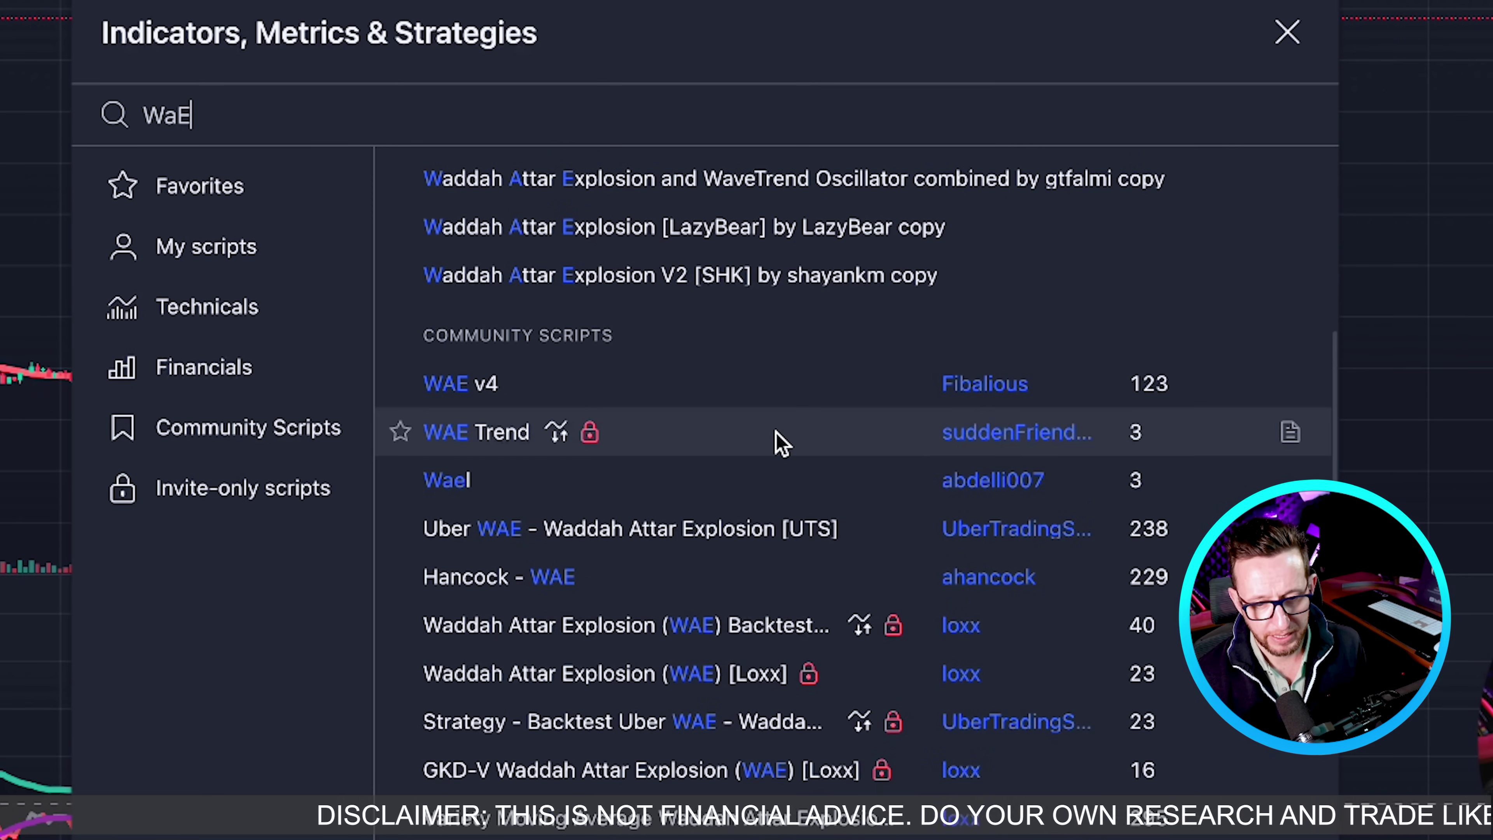
scroll(893, 514, "down", 4)
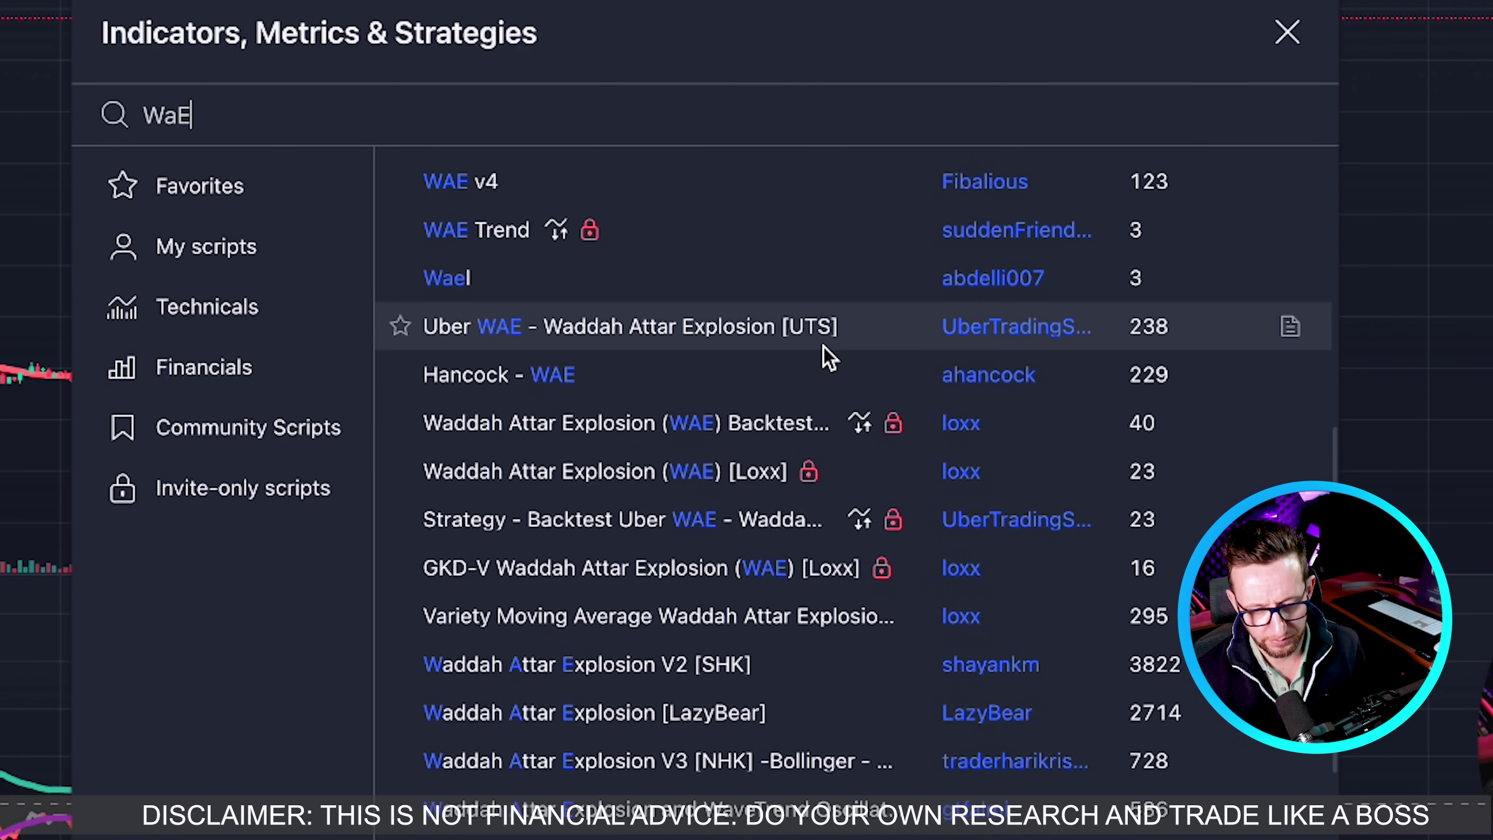
scroll(823, 357, "down", 1)
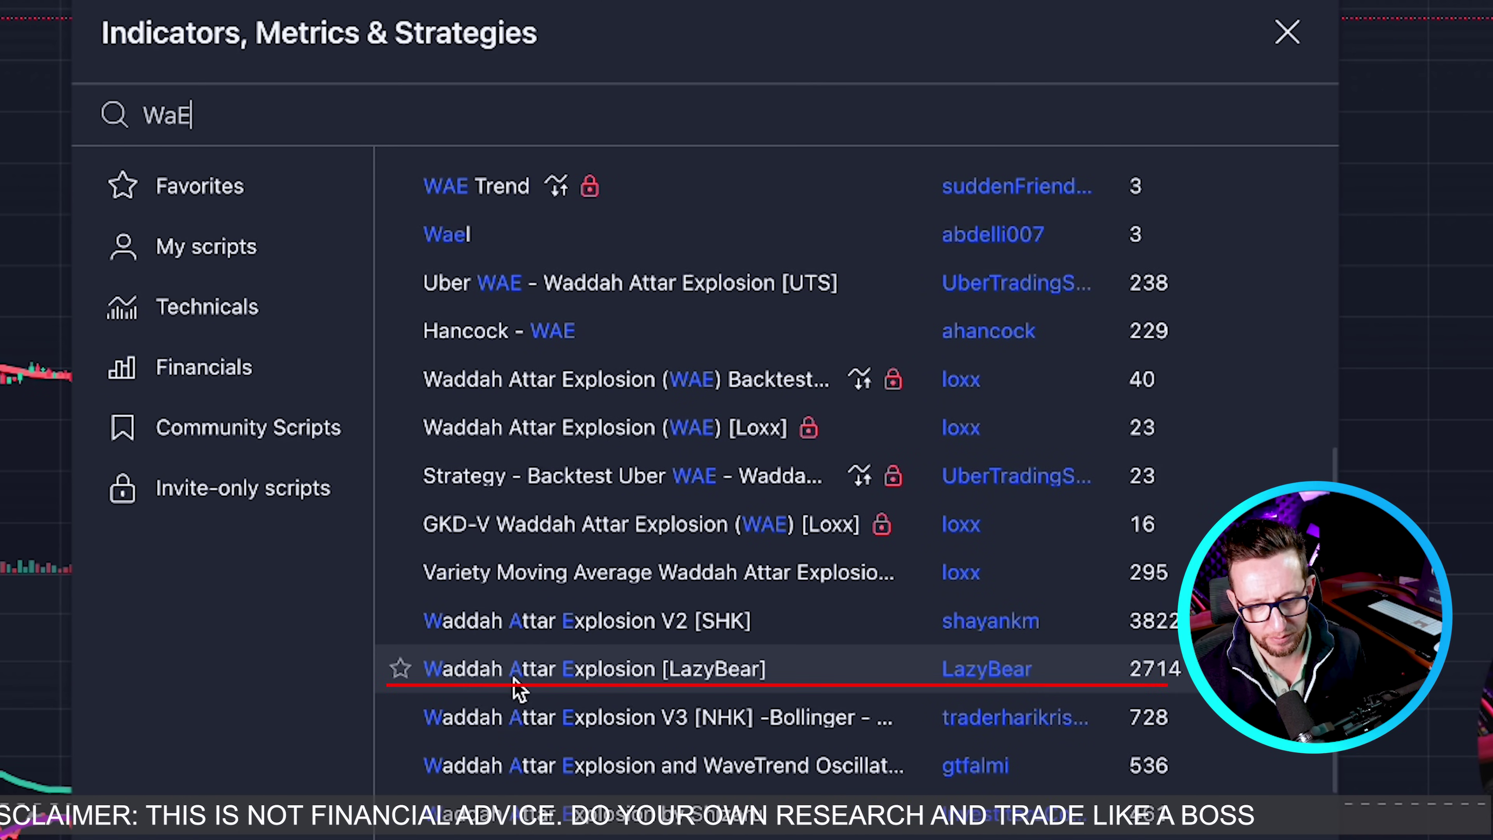
left_click(690, 670)
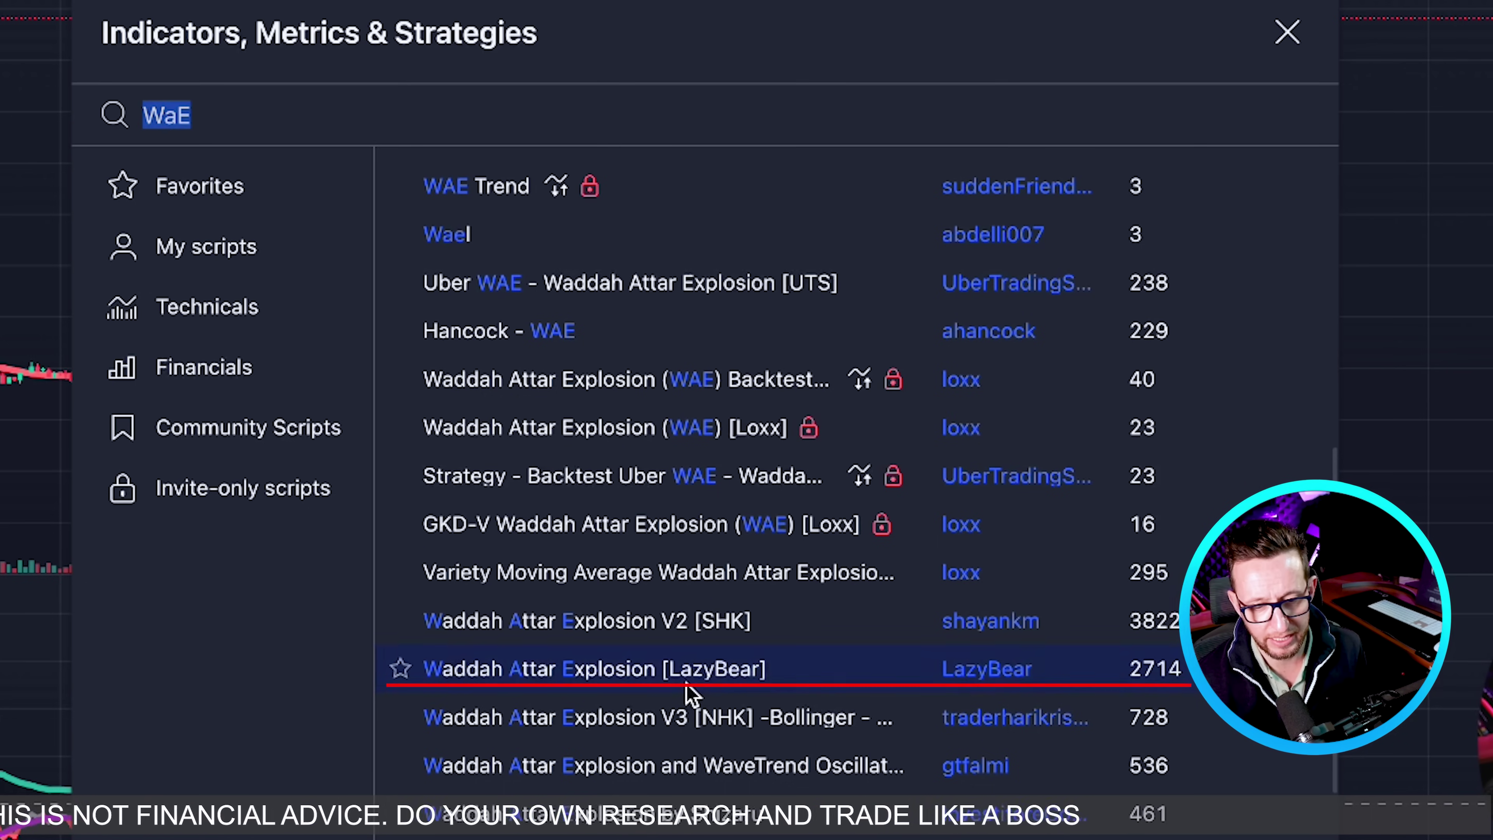
key("Escape")
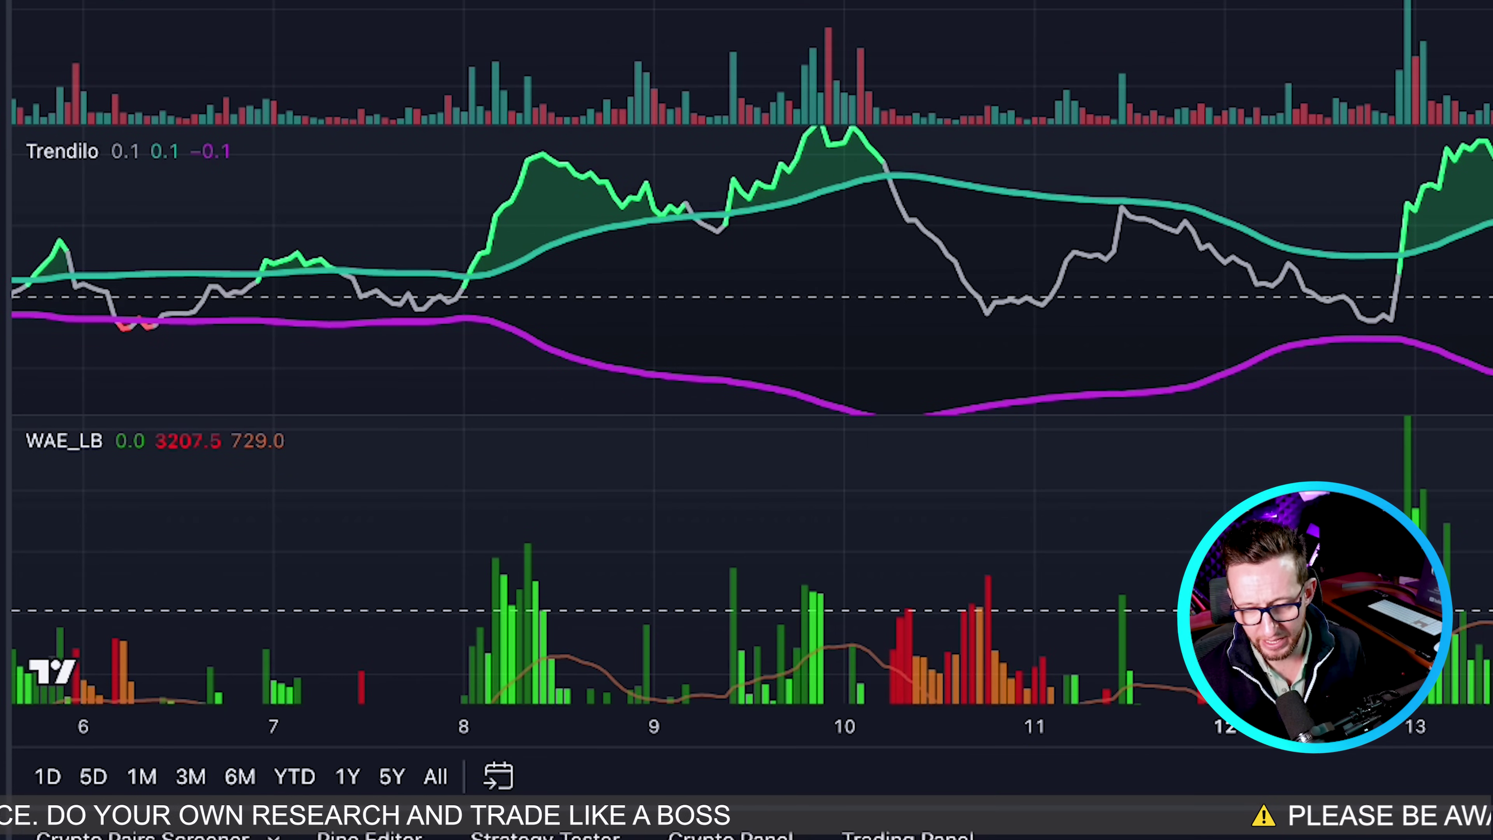
Step: Drag the pane divider up to make the WAE_LB pane taller than Trendilo
scroll(752, 367, "right", 3)
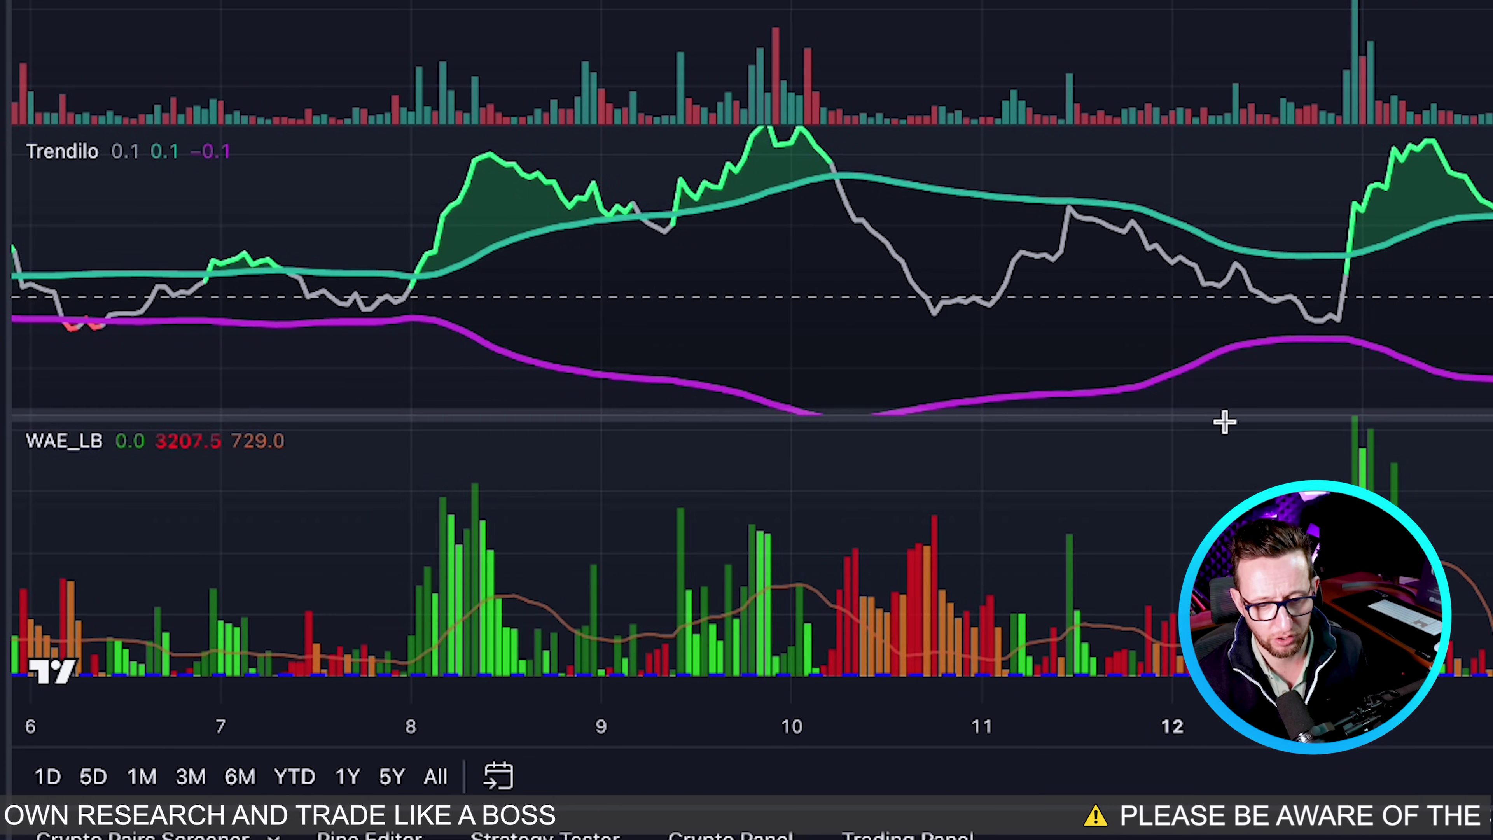
left_click_drag(1226, 415, 1263, 343)
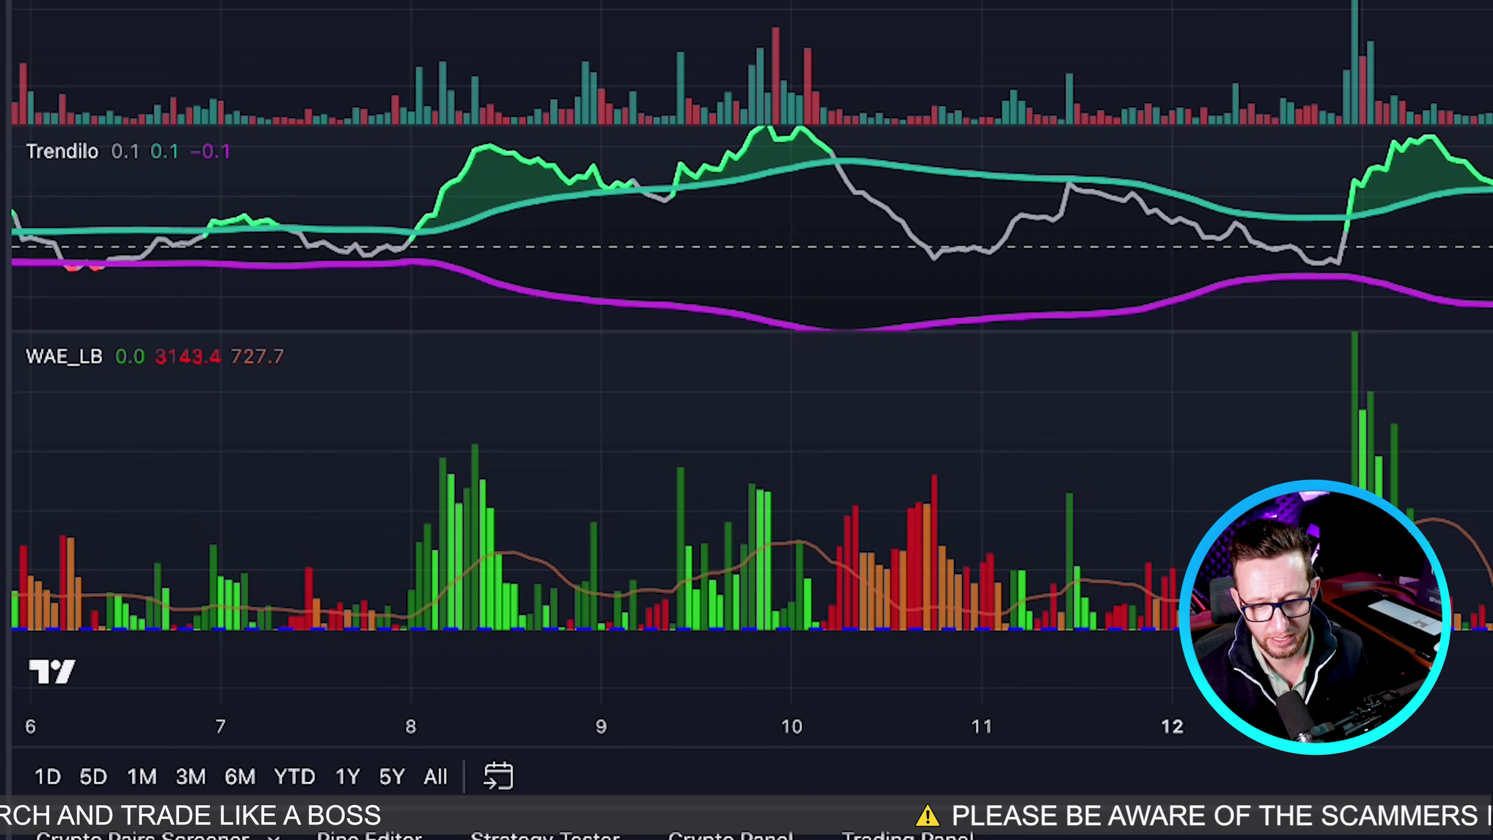
scroll(1430, 632, "right", 5)
scroll(1430, 632, "right", 1)
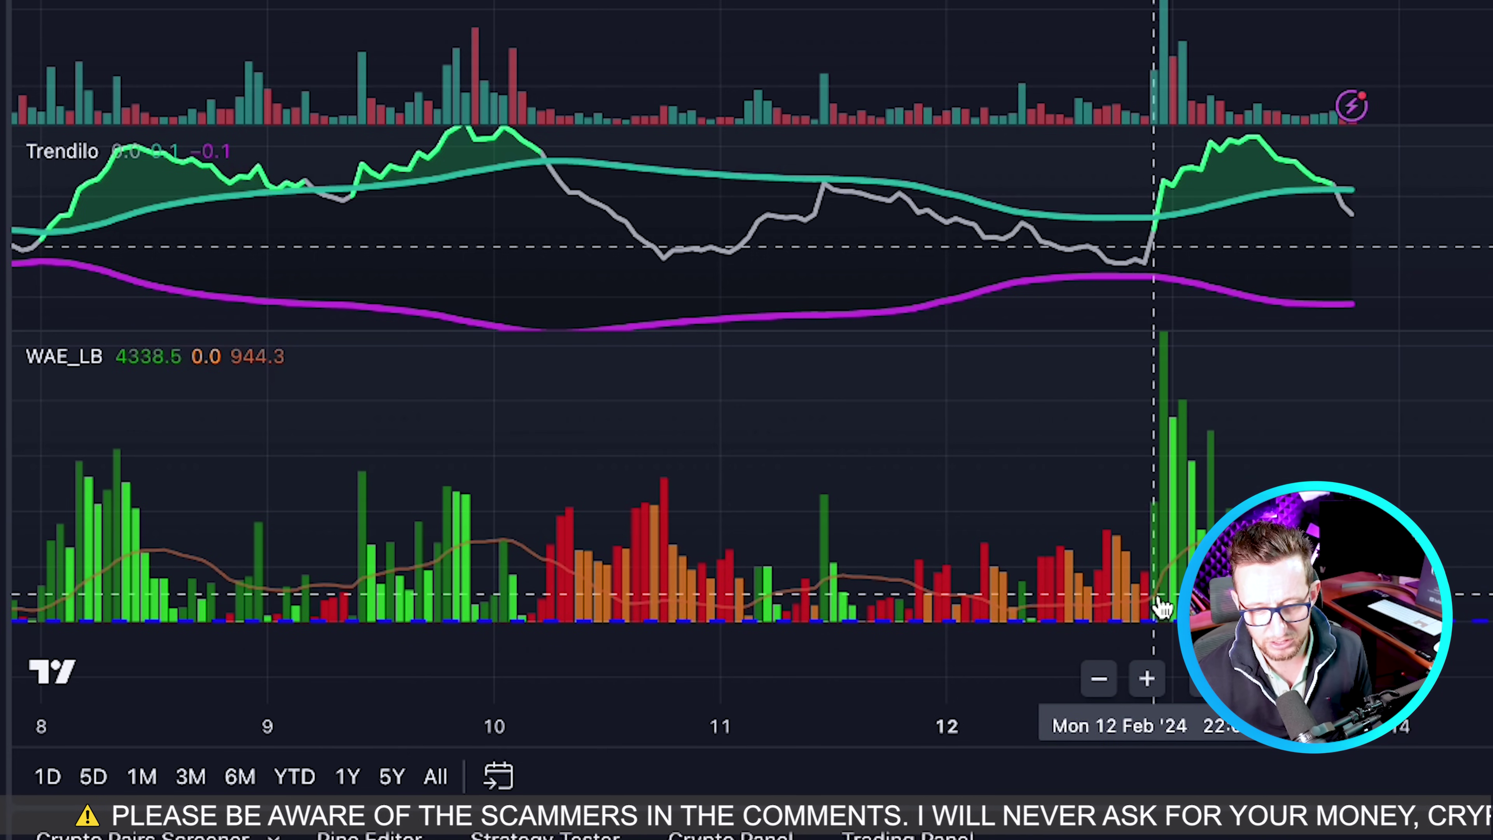
Step: Review the WAE_LB colour options for the dead zone, DownTrend and explosion lines
mouse_move(52, 374)
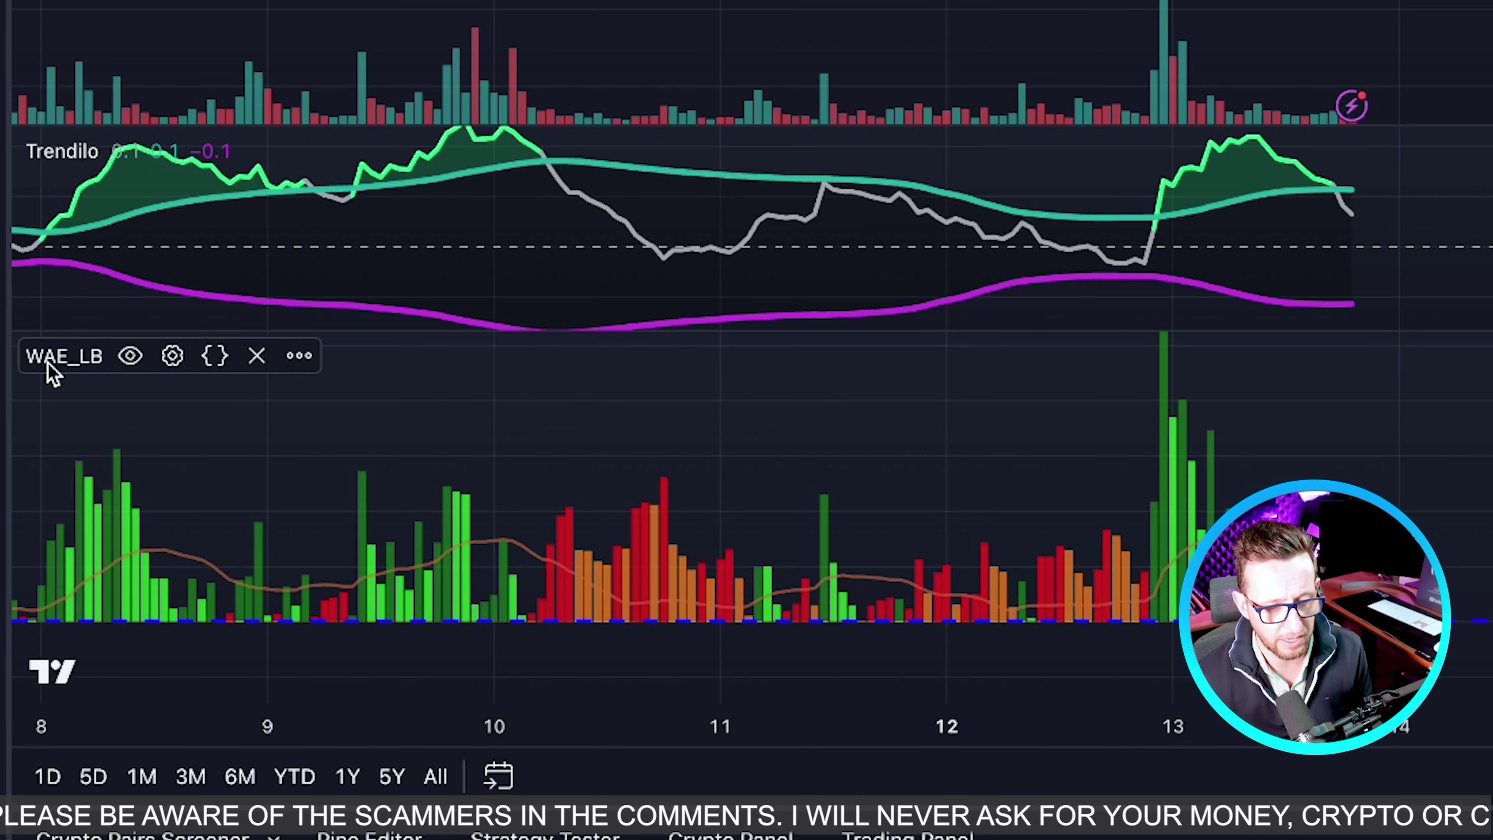
left_click(177, 368)
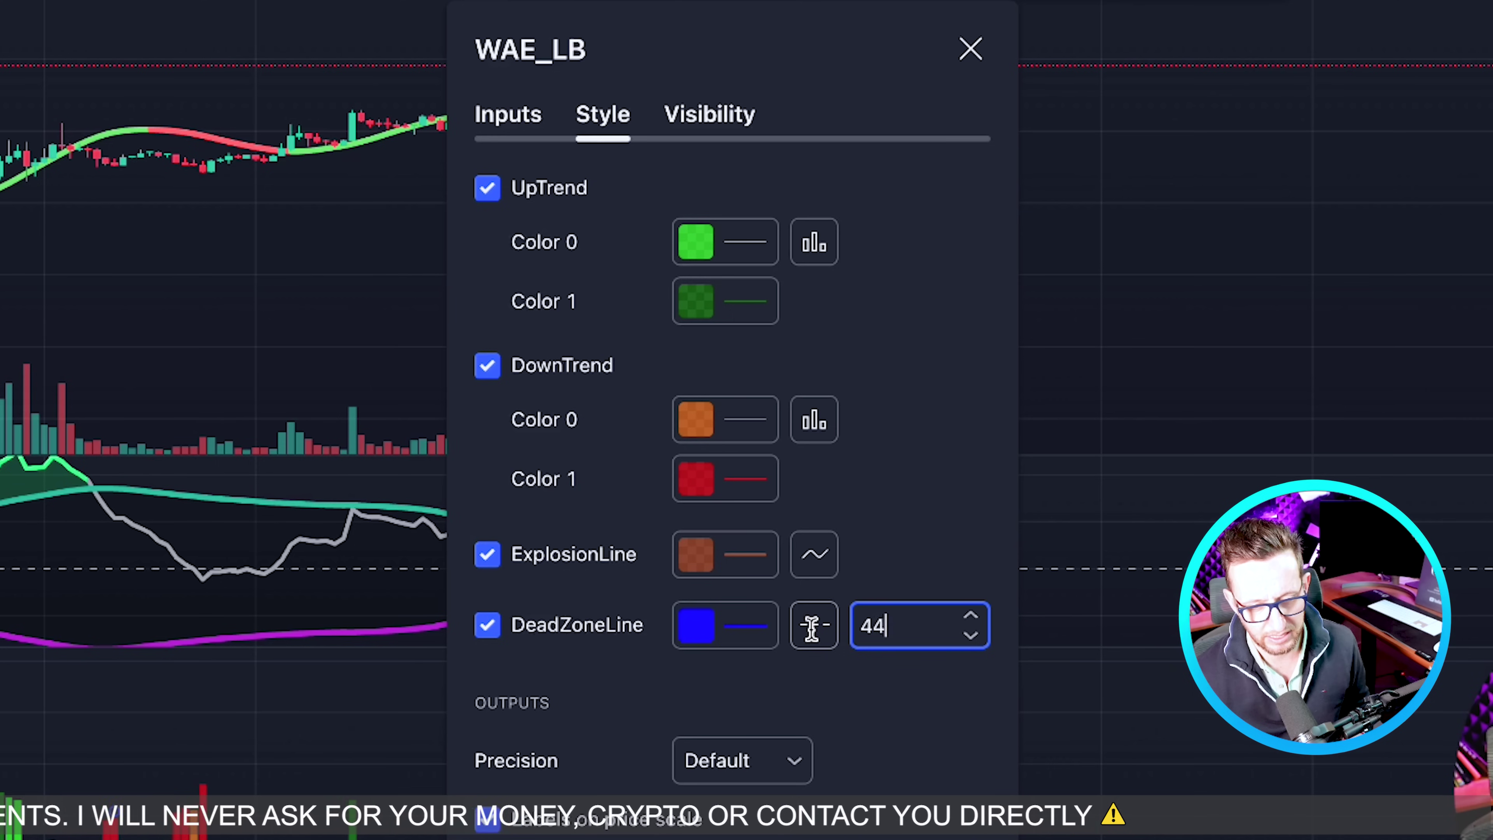
left_click(762, 634)
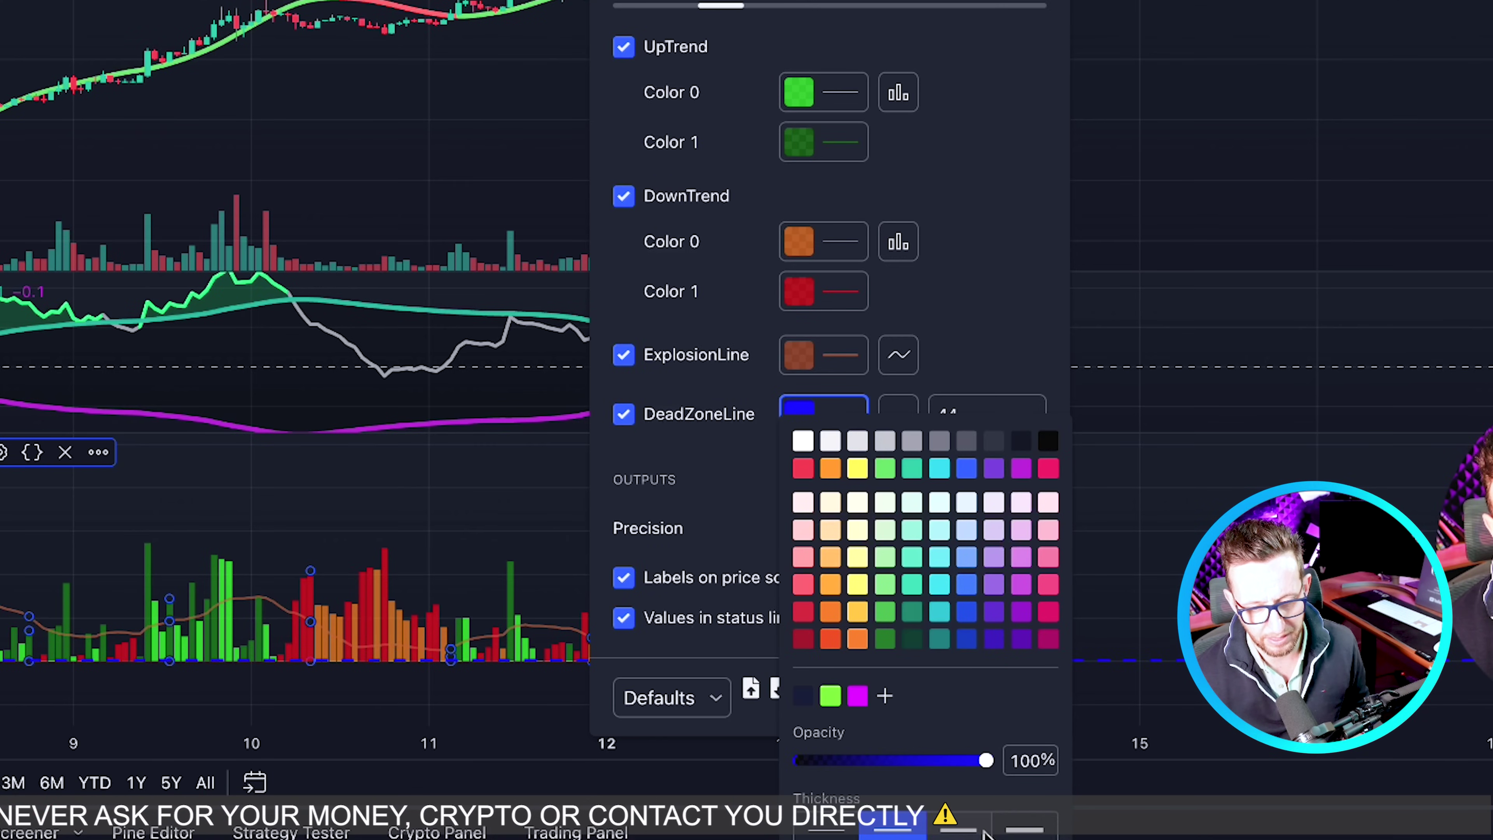
left_click(826, 259)
left_click(823, 355)
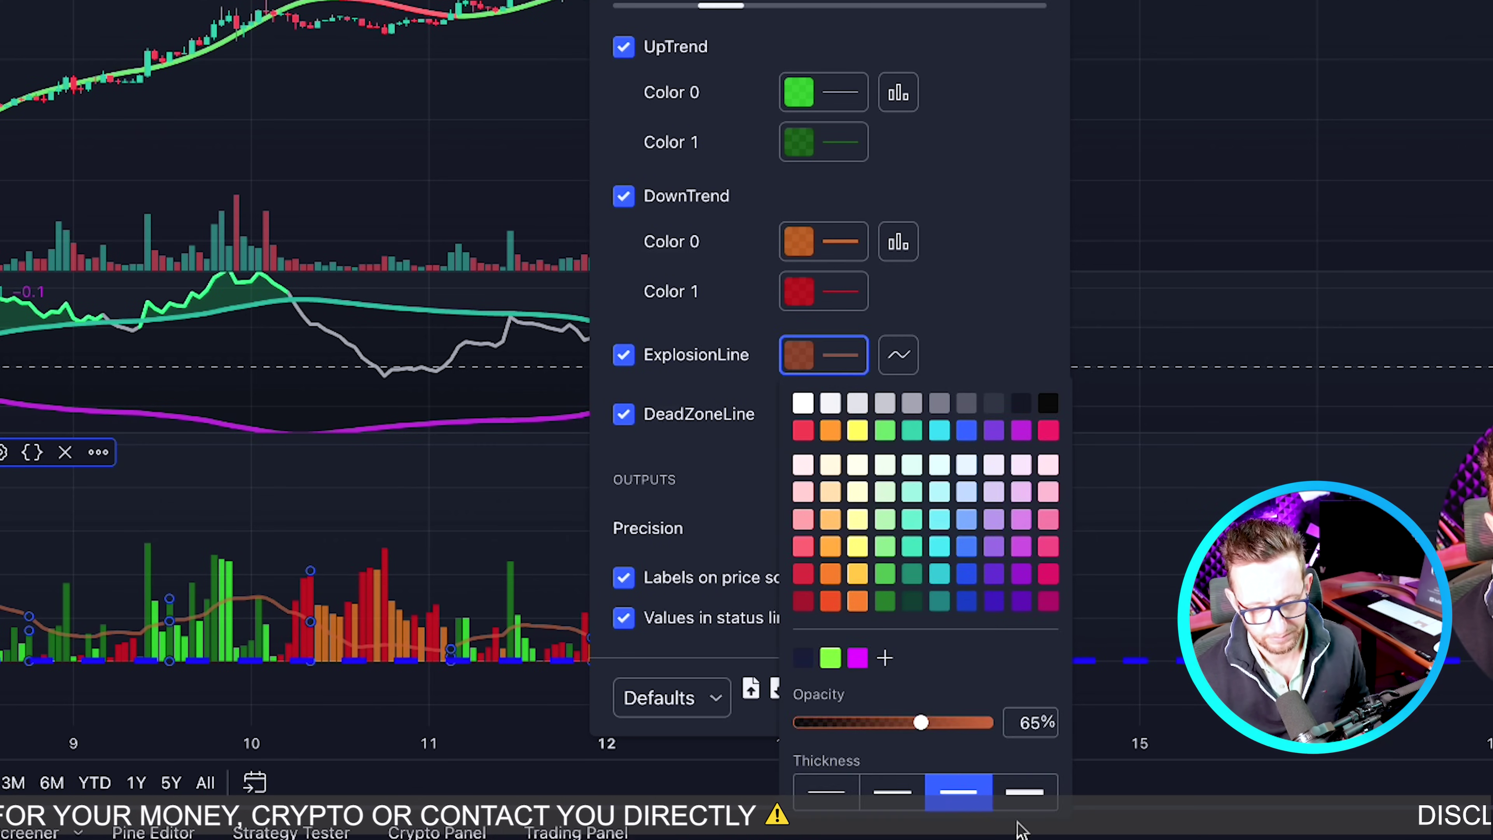
left_click(1016, 700)
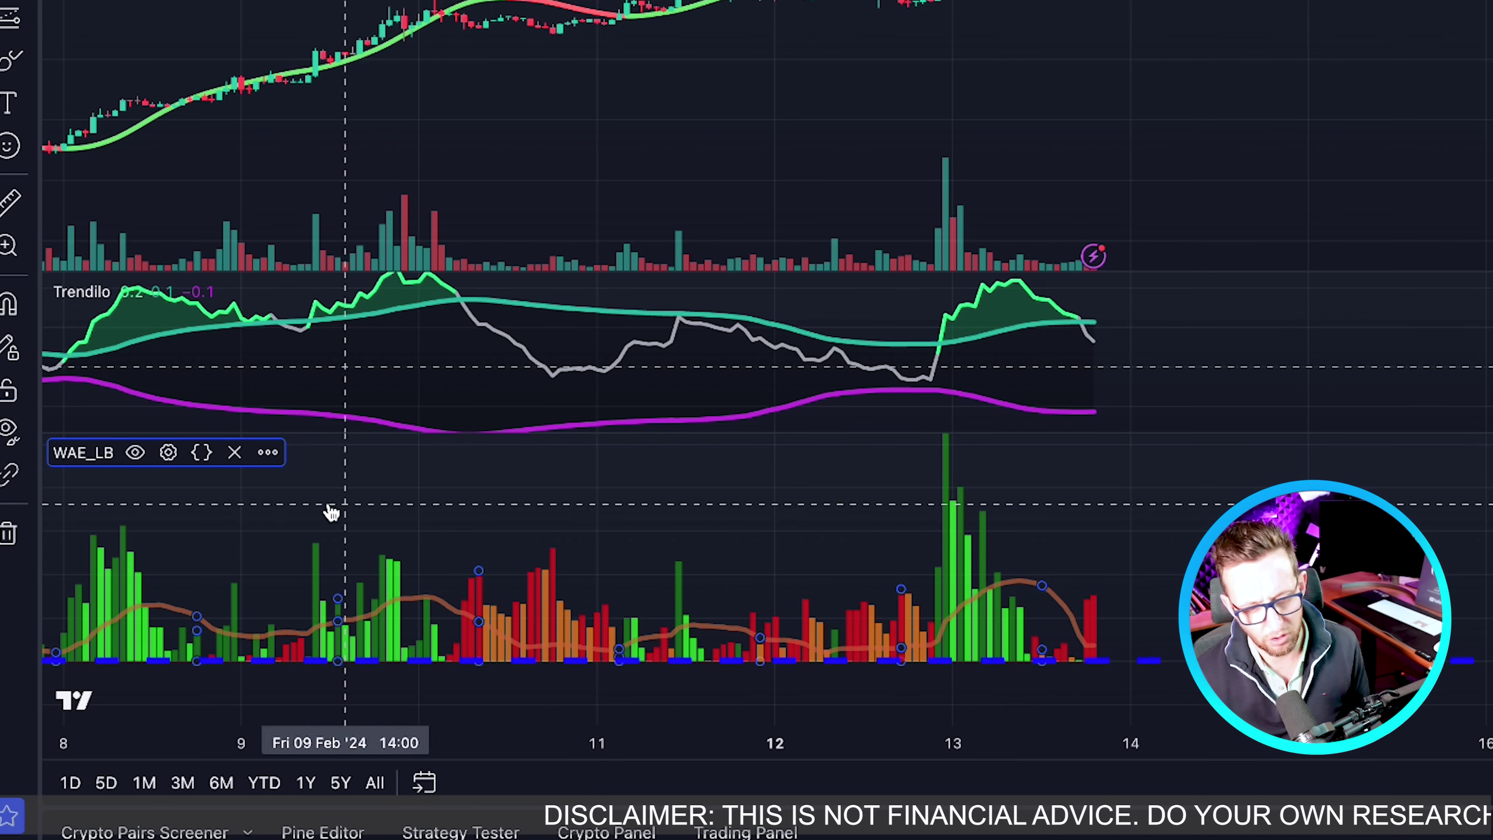
Step: Make the WAE_LB explosion line white and apply the new style
left_click(168, 452)
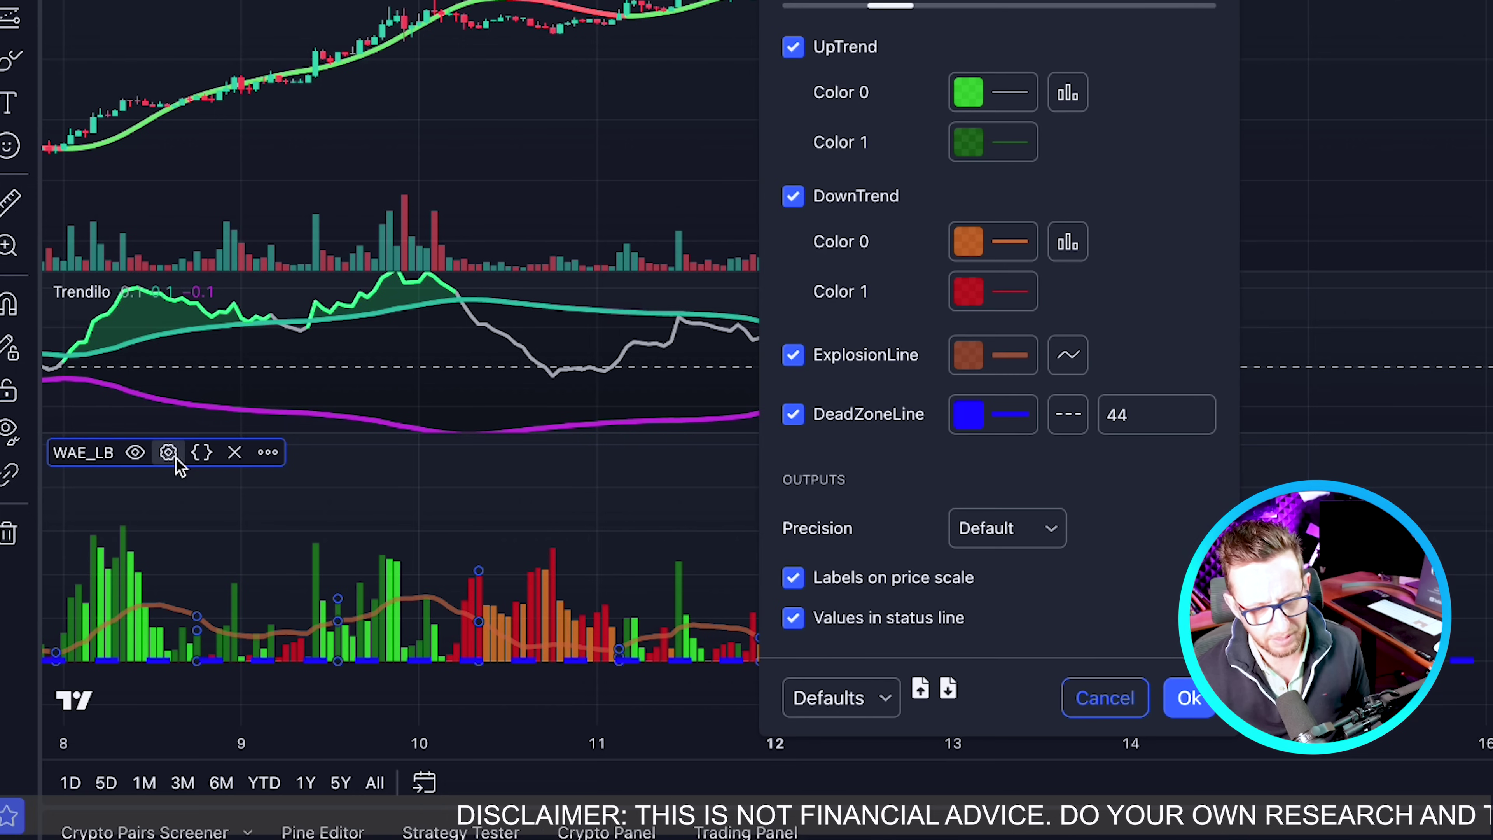
left_click(1013, 360)
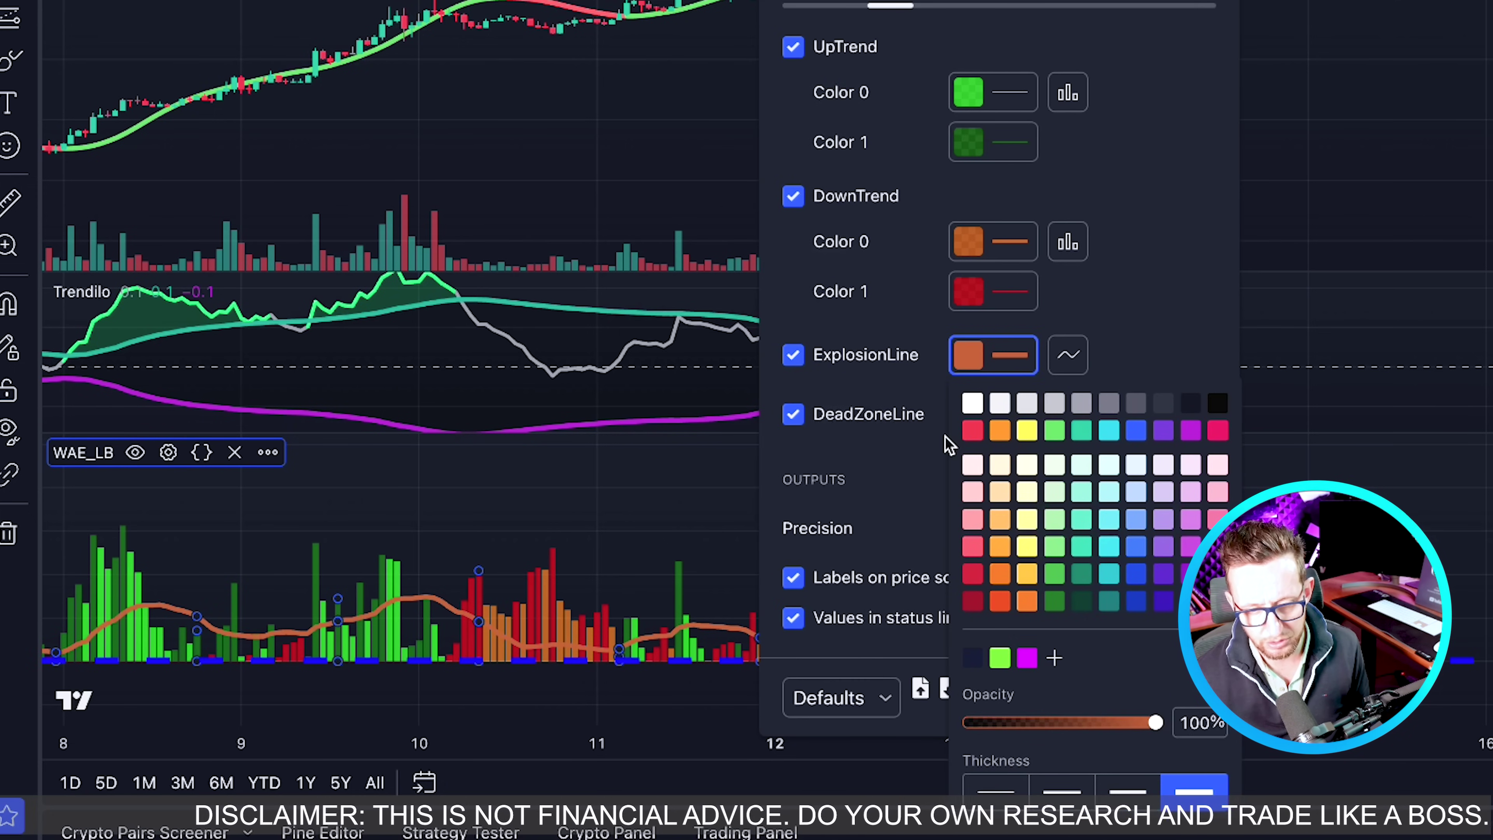
left_click(972, 403)
left_click(1160, 303)
left_click(1186, 698)
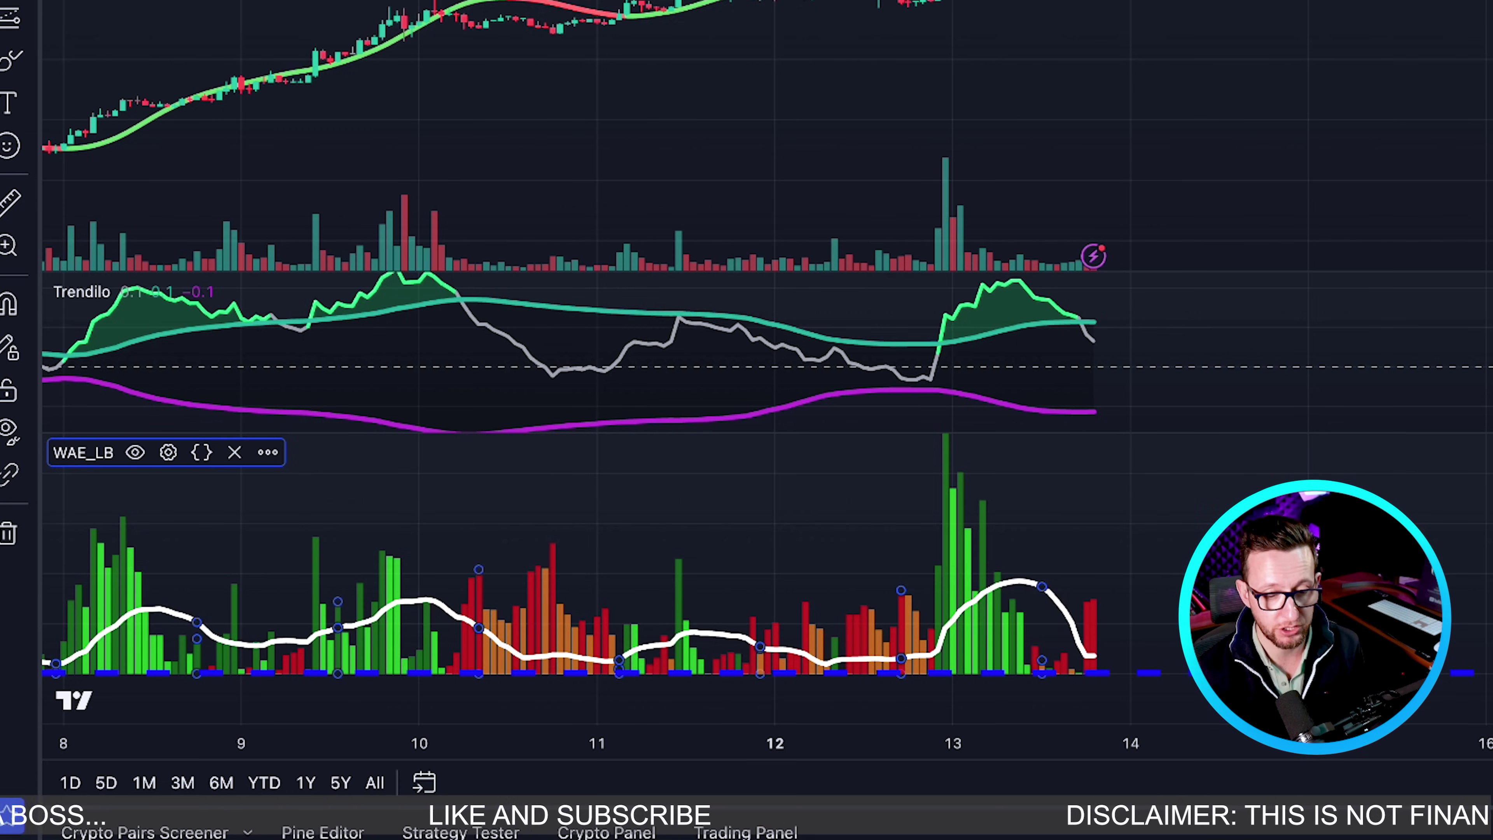
left_click(607, 589)
scroll(734, 606, "left", 8)
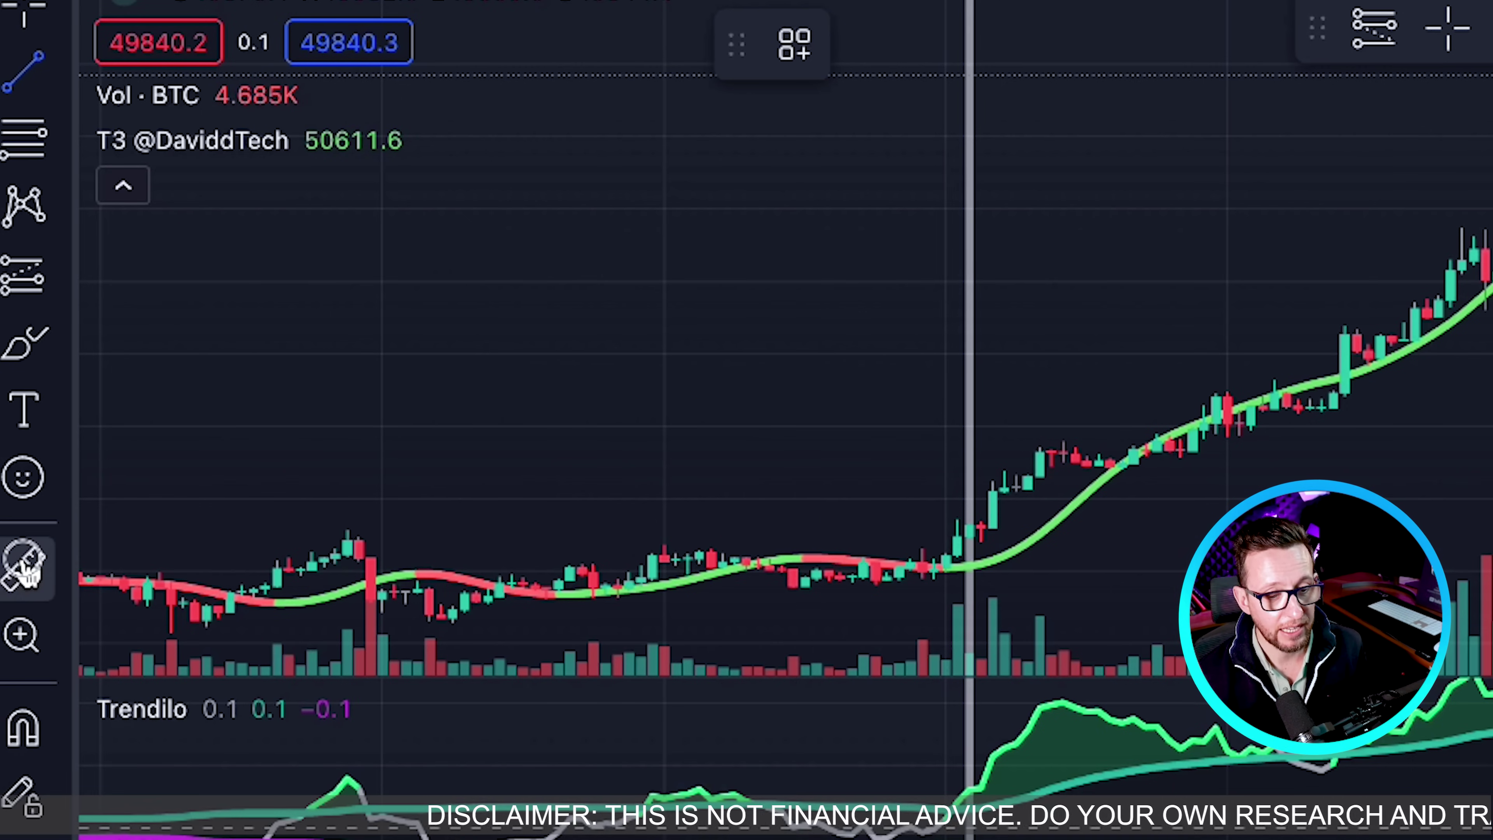
Step: Place a long-position box at the breakout candle and raise its stop level
left_click(23, 568)
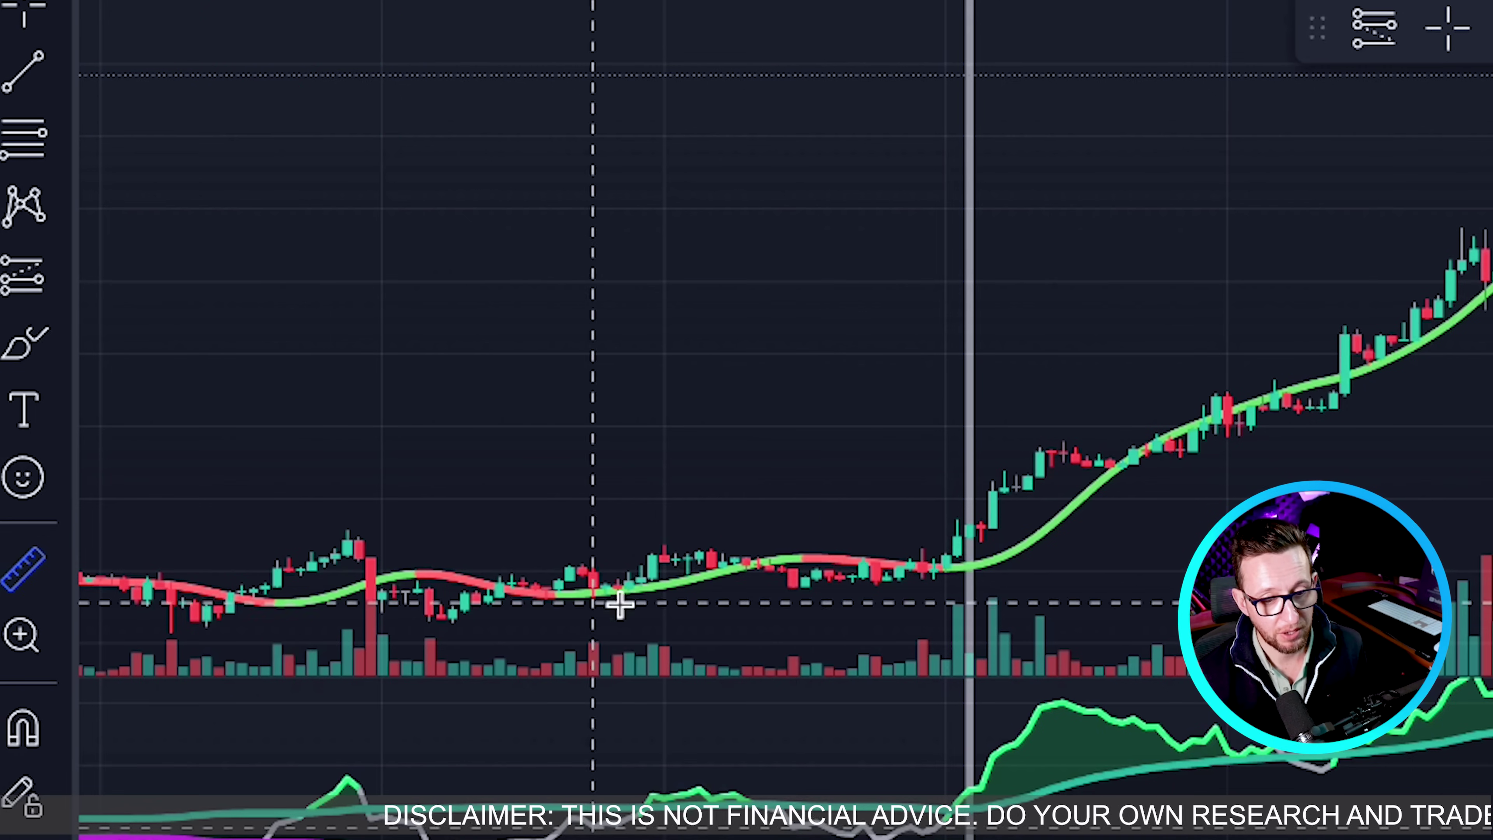
left_click(29, 276)
left_click(210, 369)
left_click(567, 425)
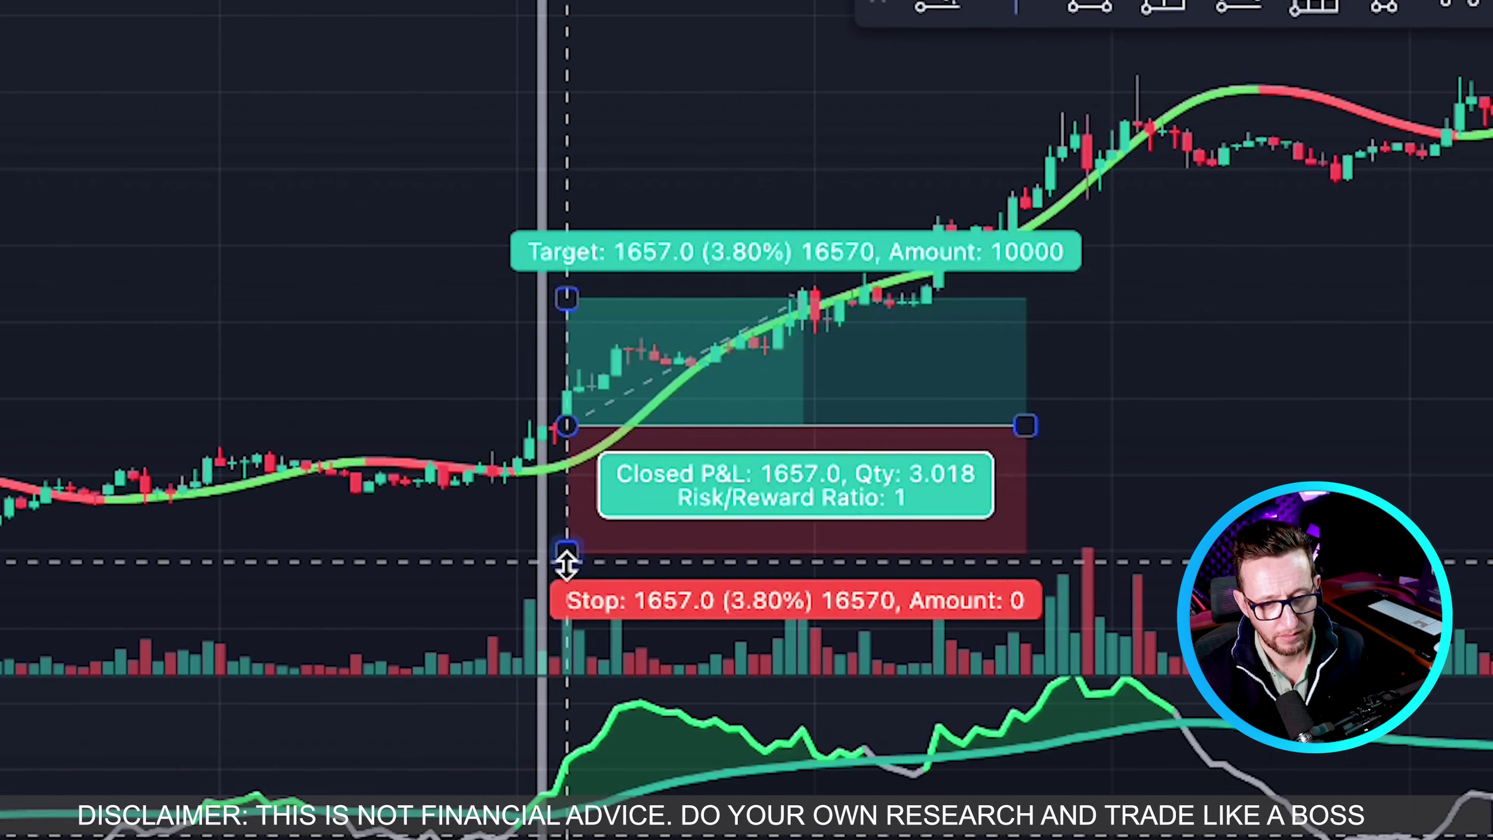
left_click_drag(566, 565, 566, 517)
Step: Add ATR Bands by DaviddTech with upper multiplier 2.5 and lower multiplier 5.5
key("slash")
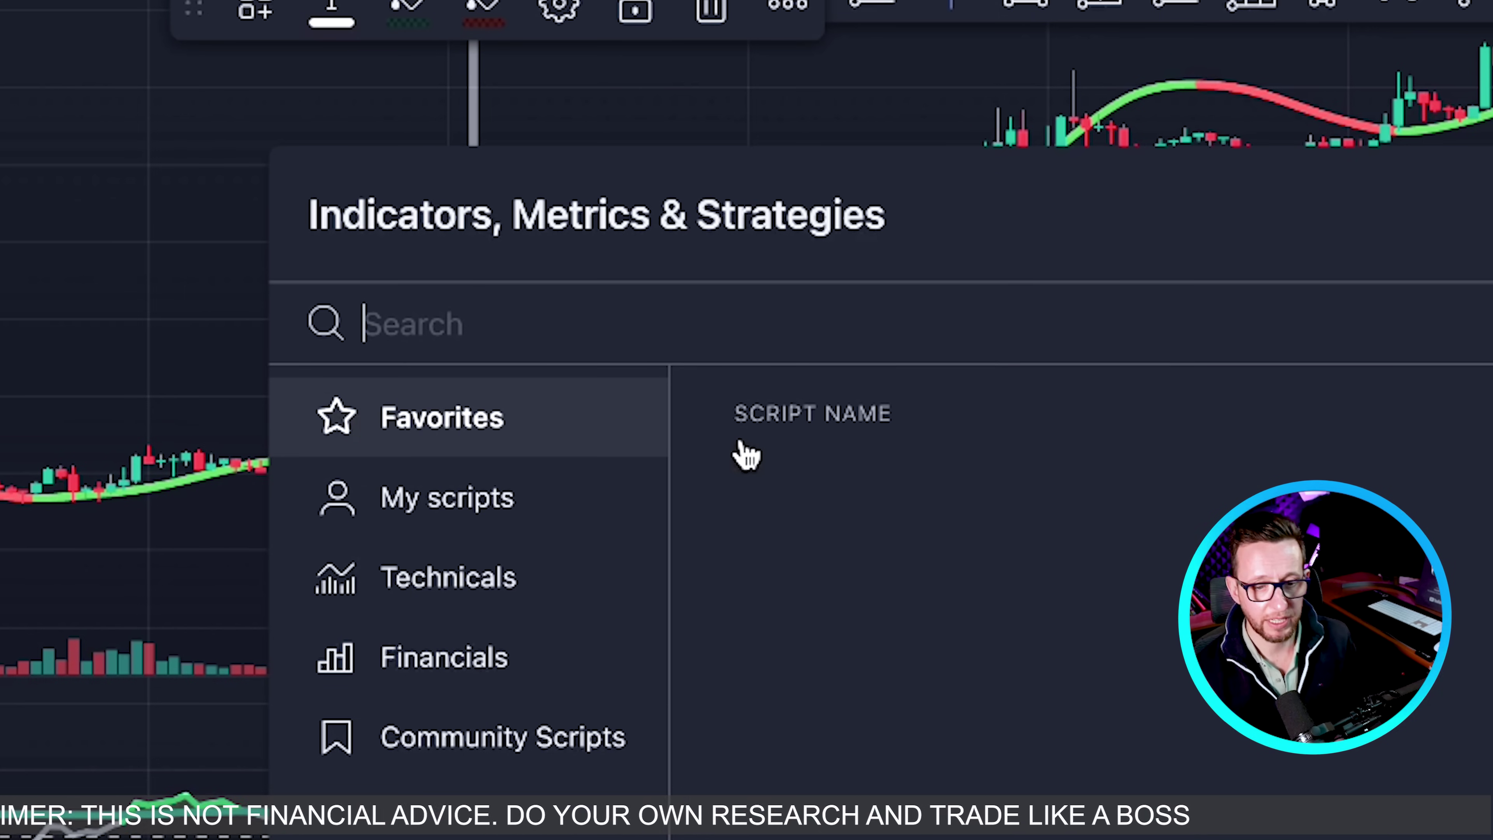
type("ATR")
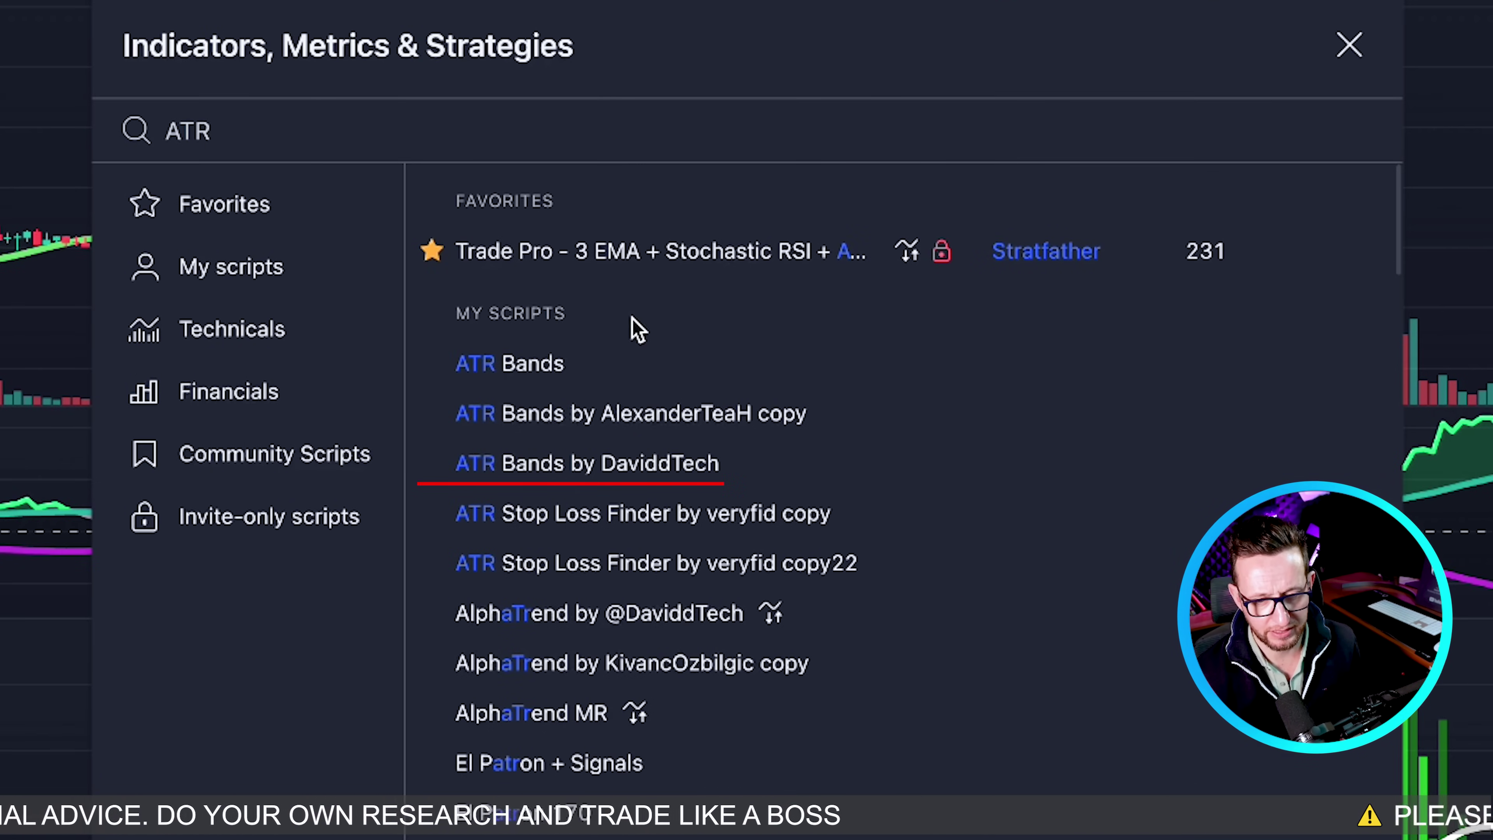
key("ctrl+a")
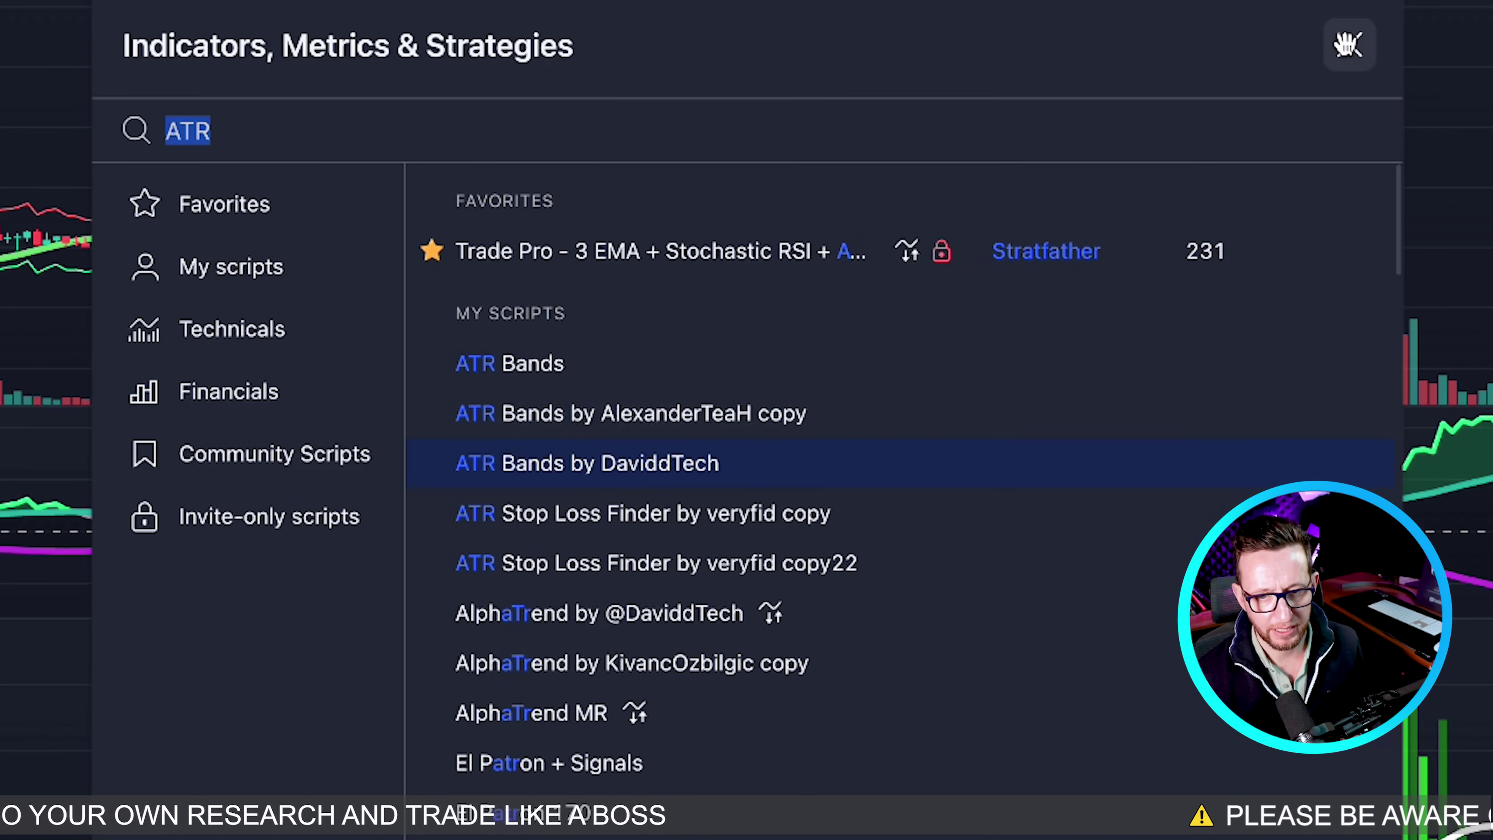
left_click(1346, 44)
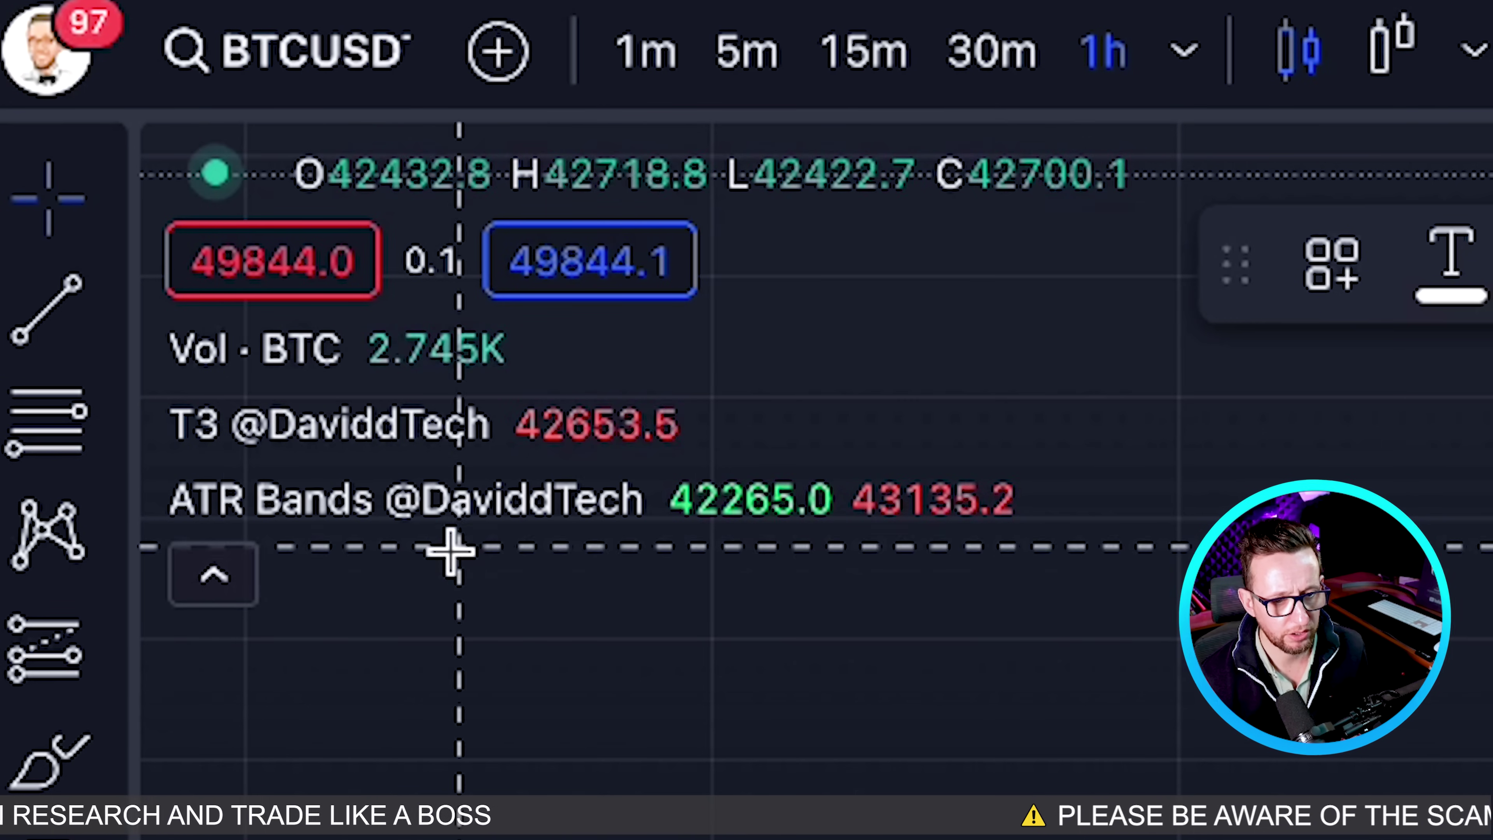
left_click(787, 497)
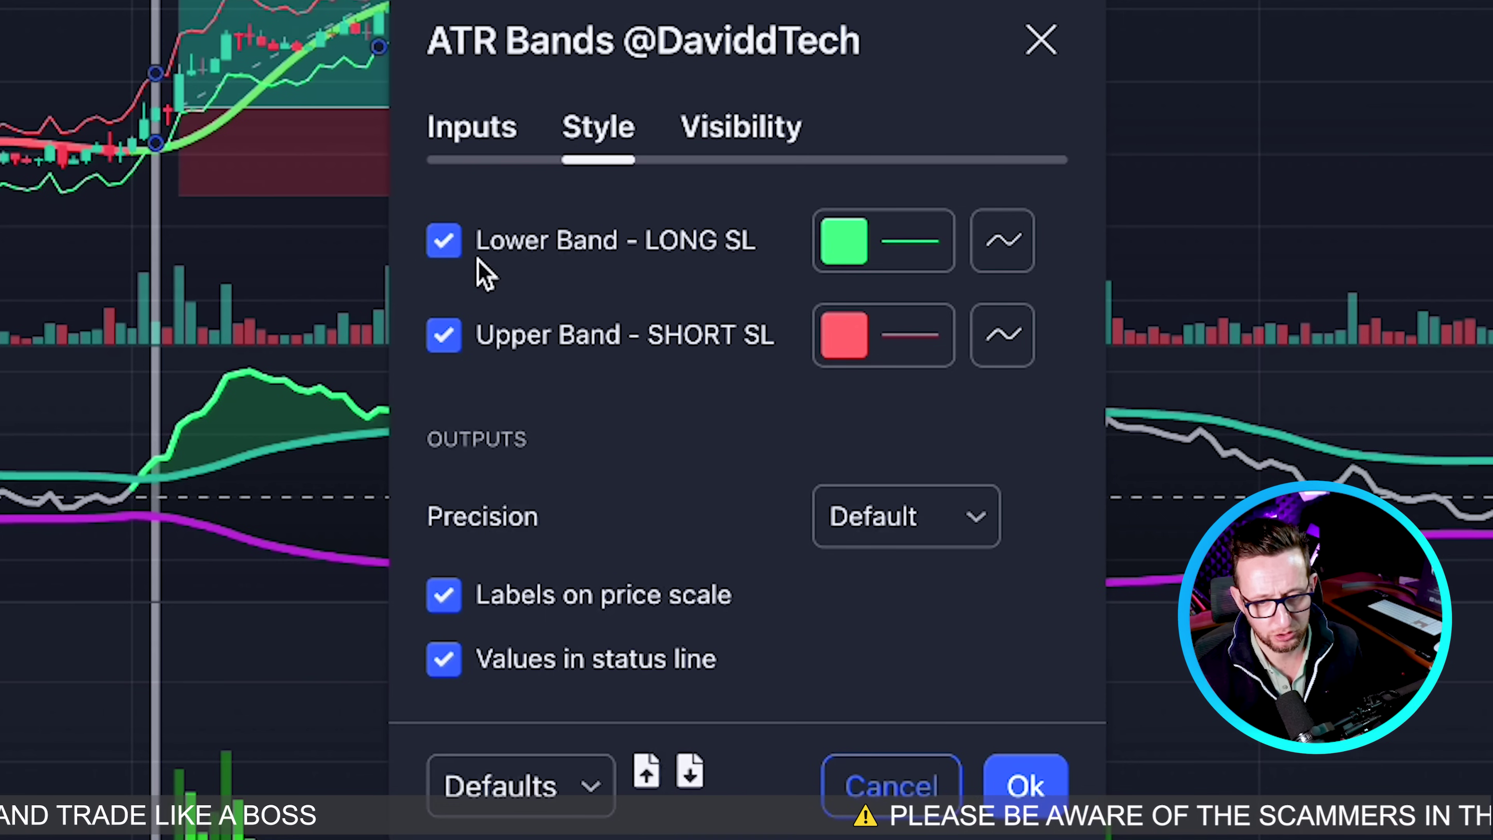
left_click(495, 144)
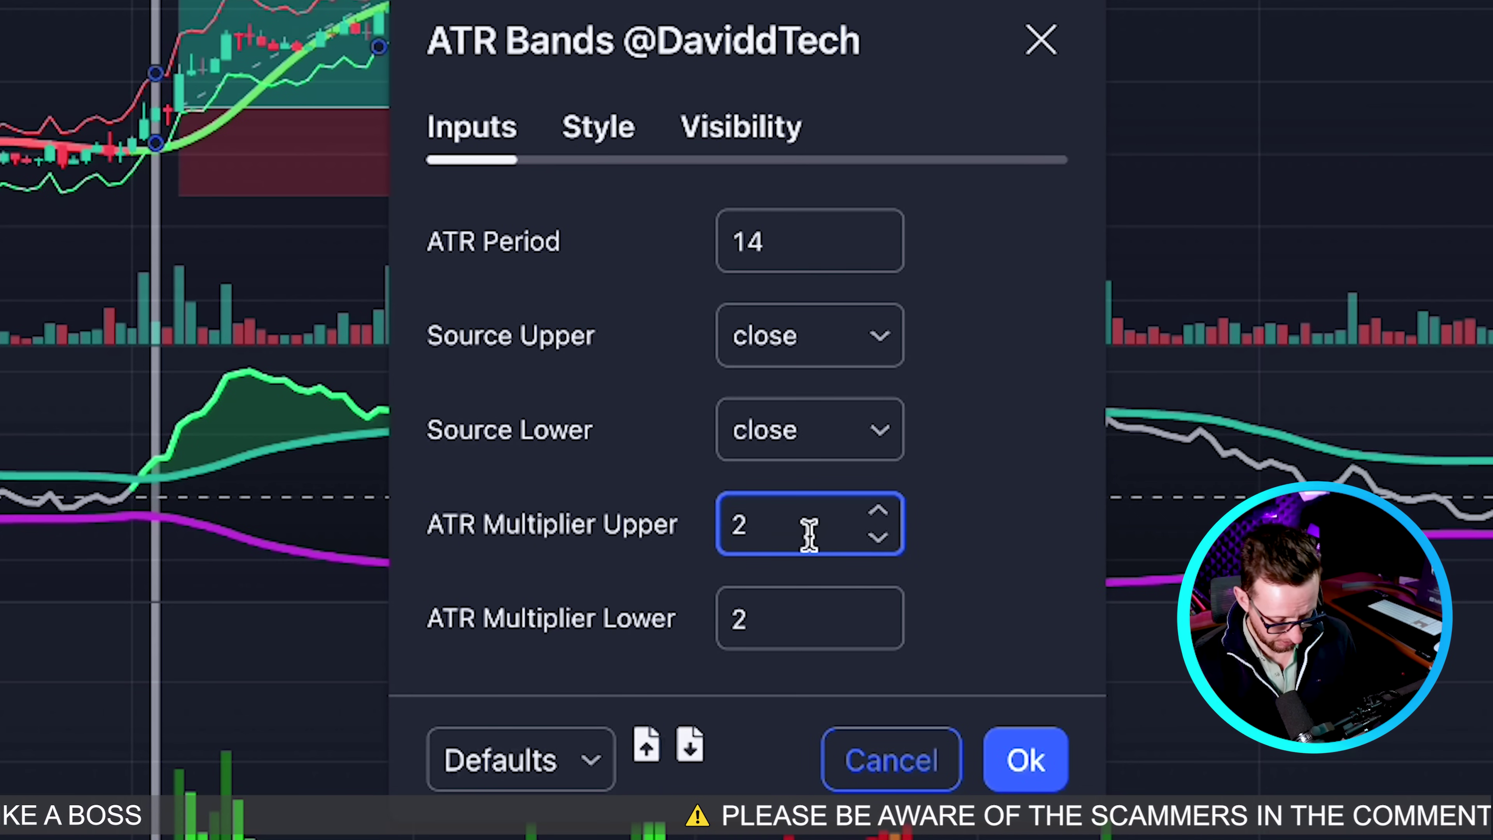
double_click(852, 604)
type("5.5")
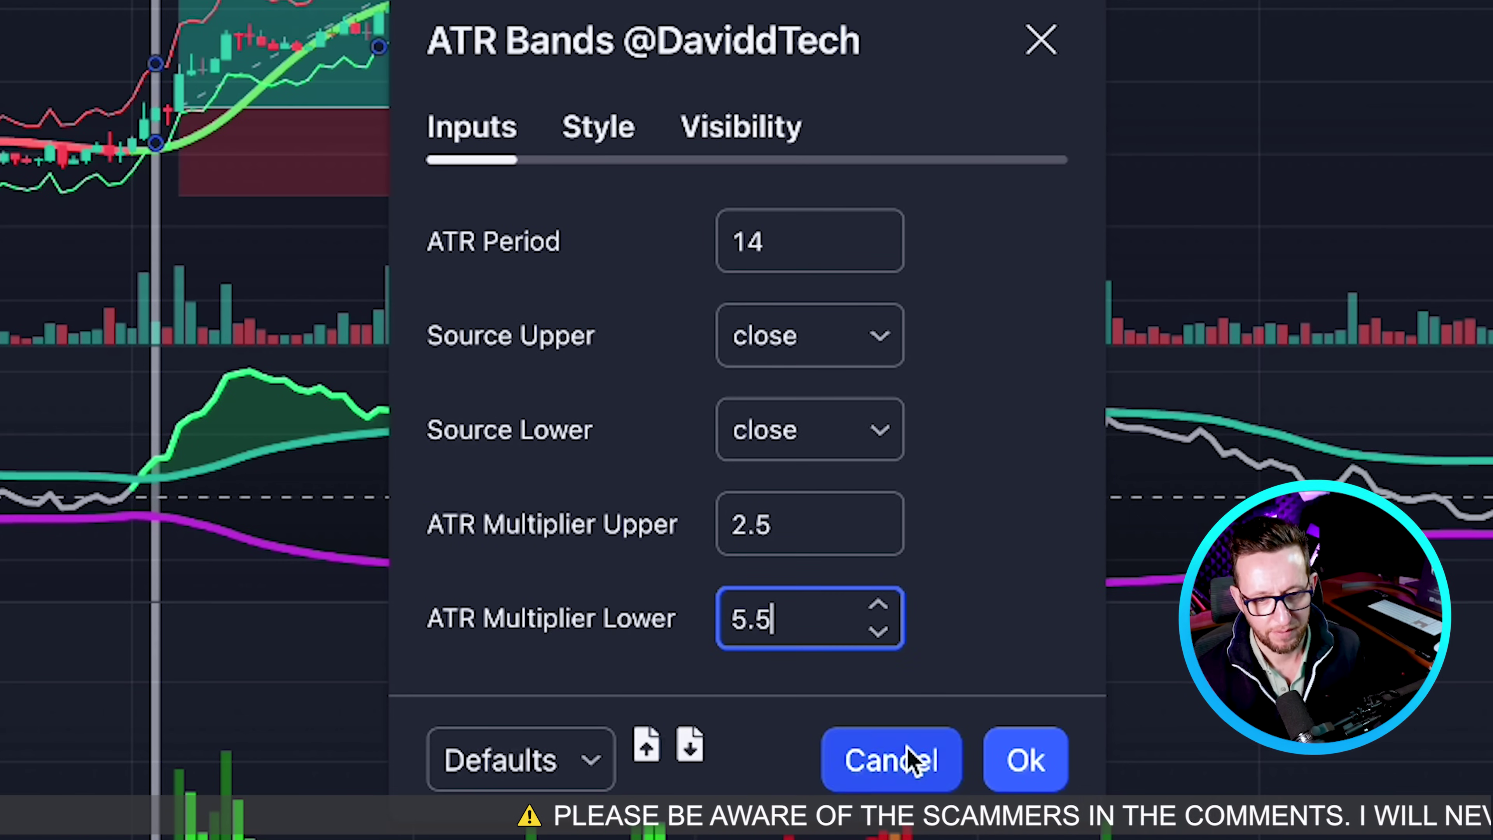
left_click(995, 782)
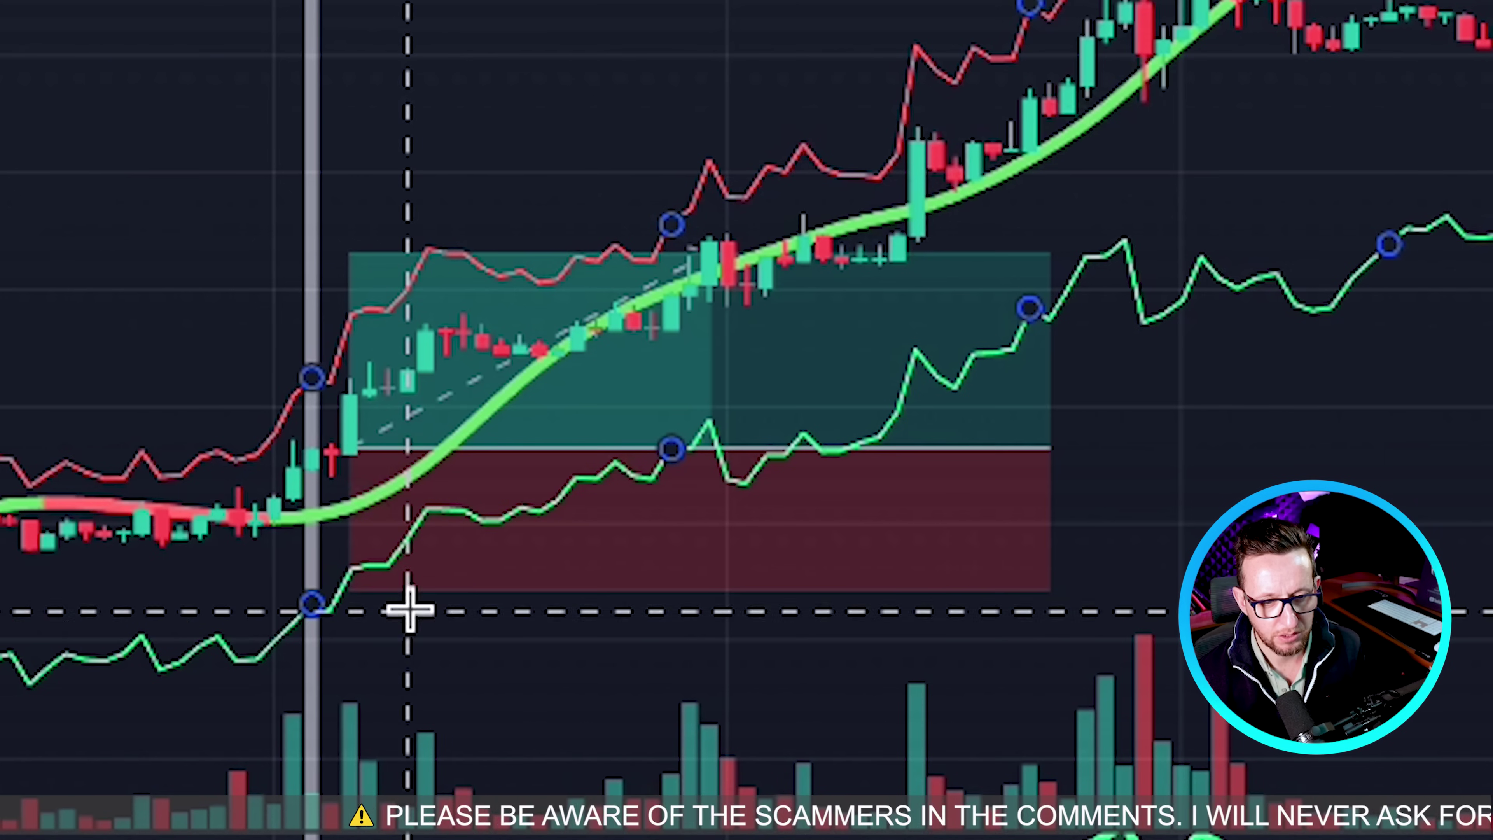
left_click_drag(364, 607, 350, 567)
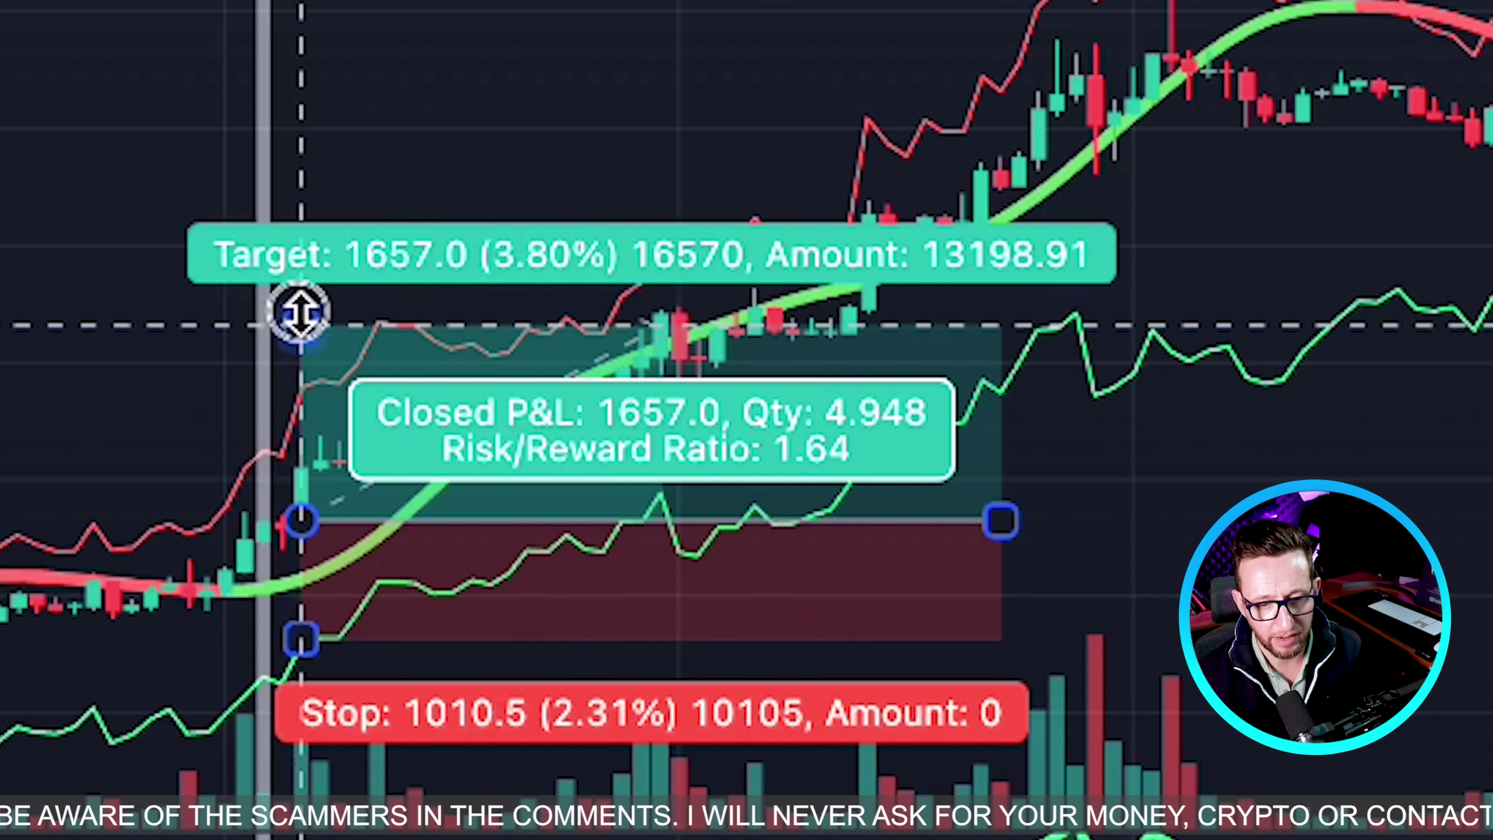
left_click_drag(299, 311, 304, 286)
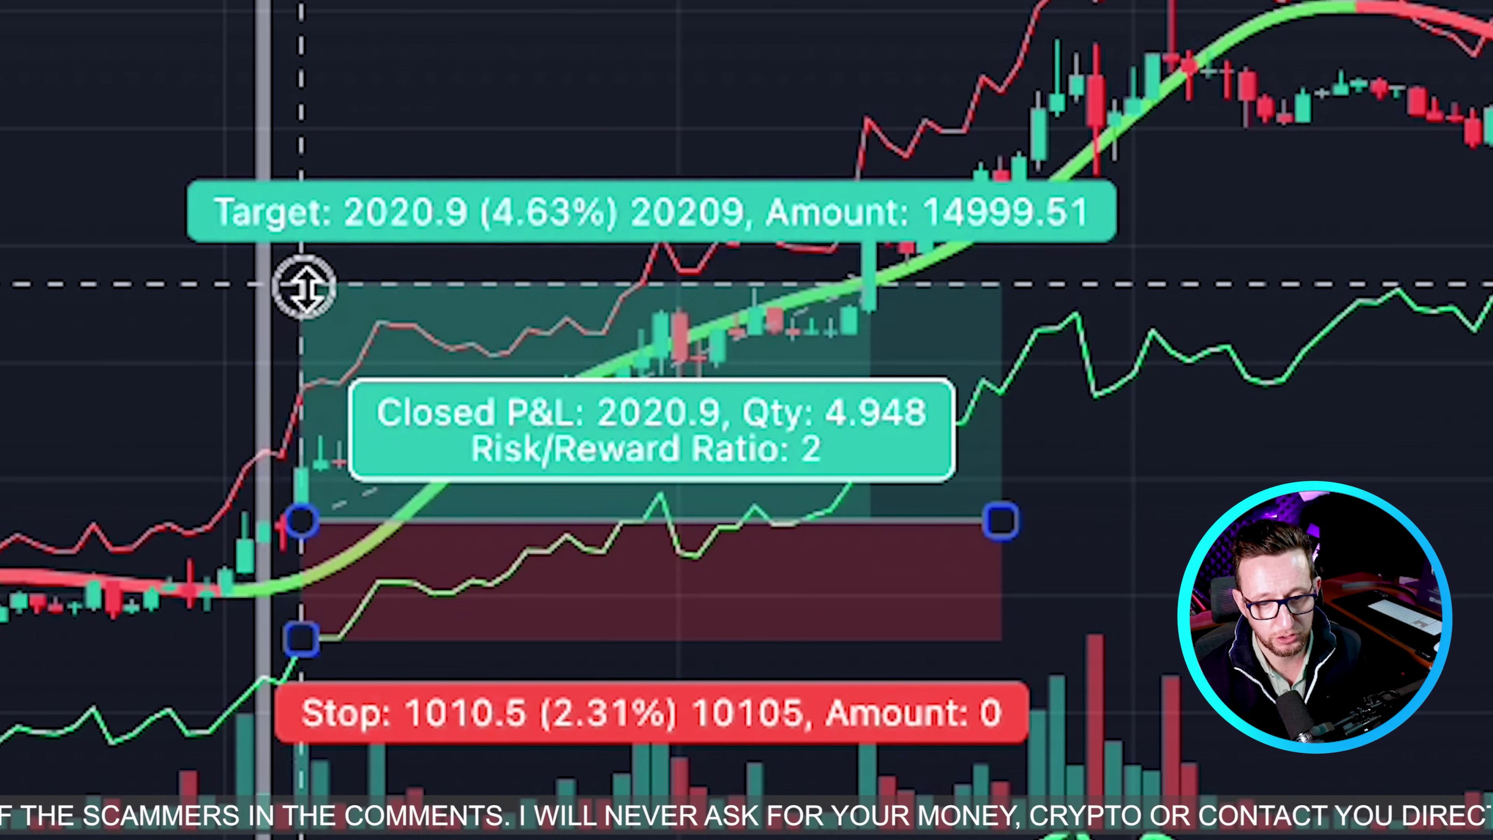
left_click(1006, 550)
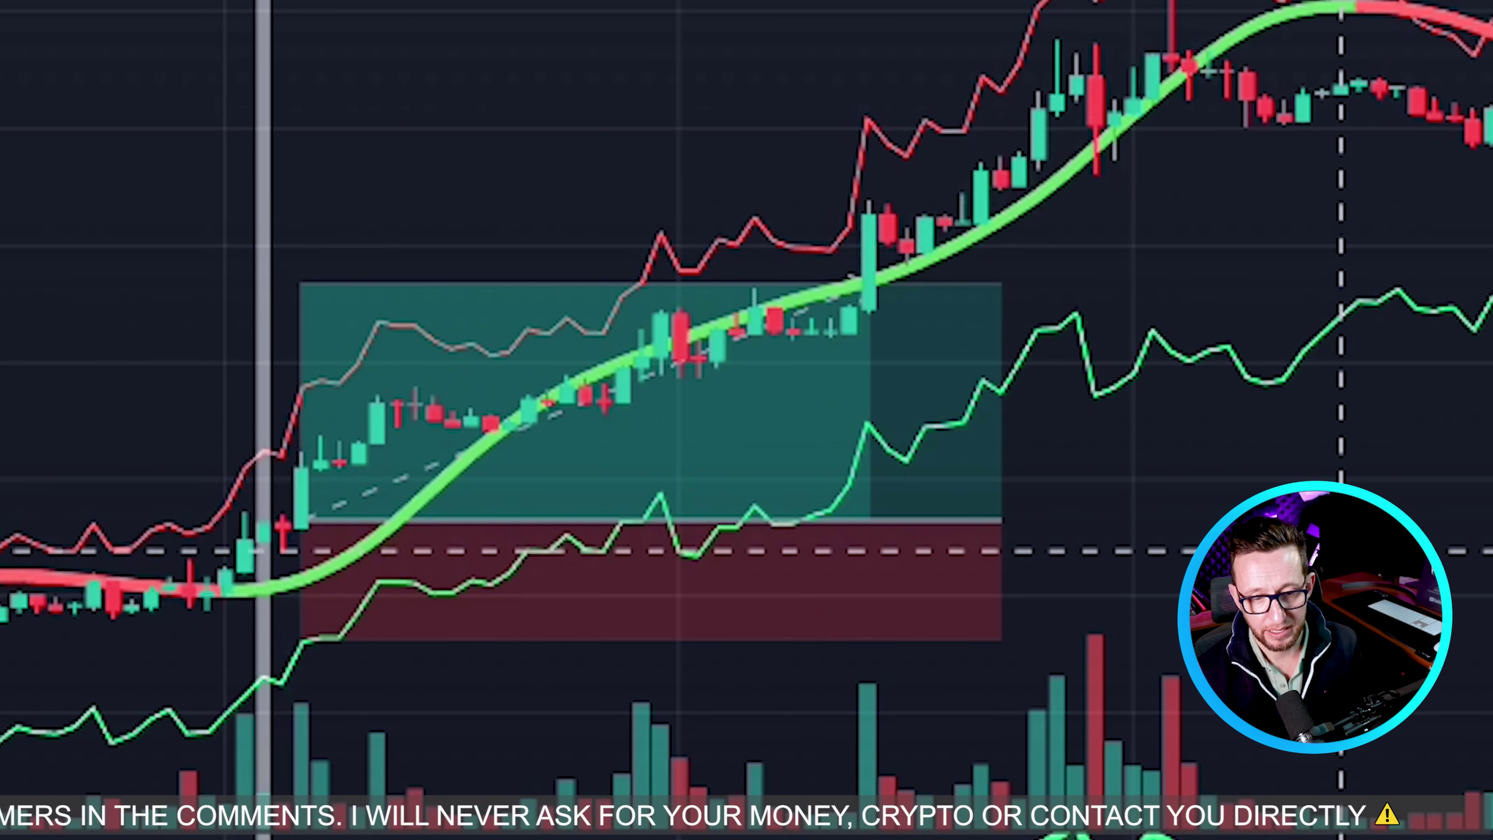
left_click(762, 496)
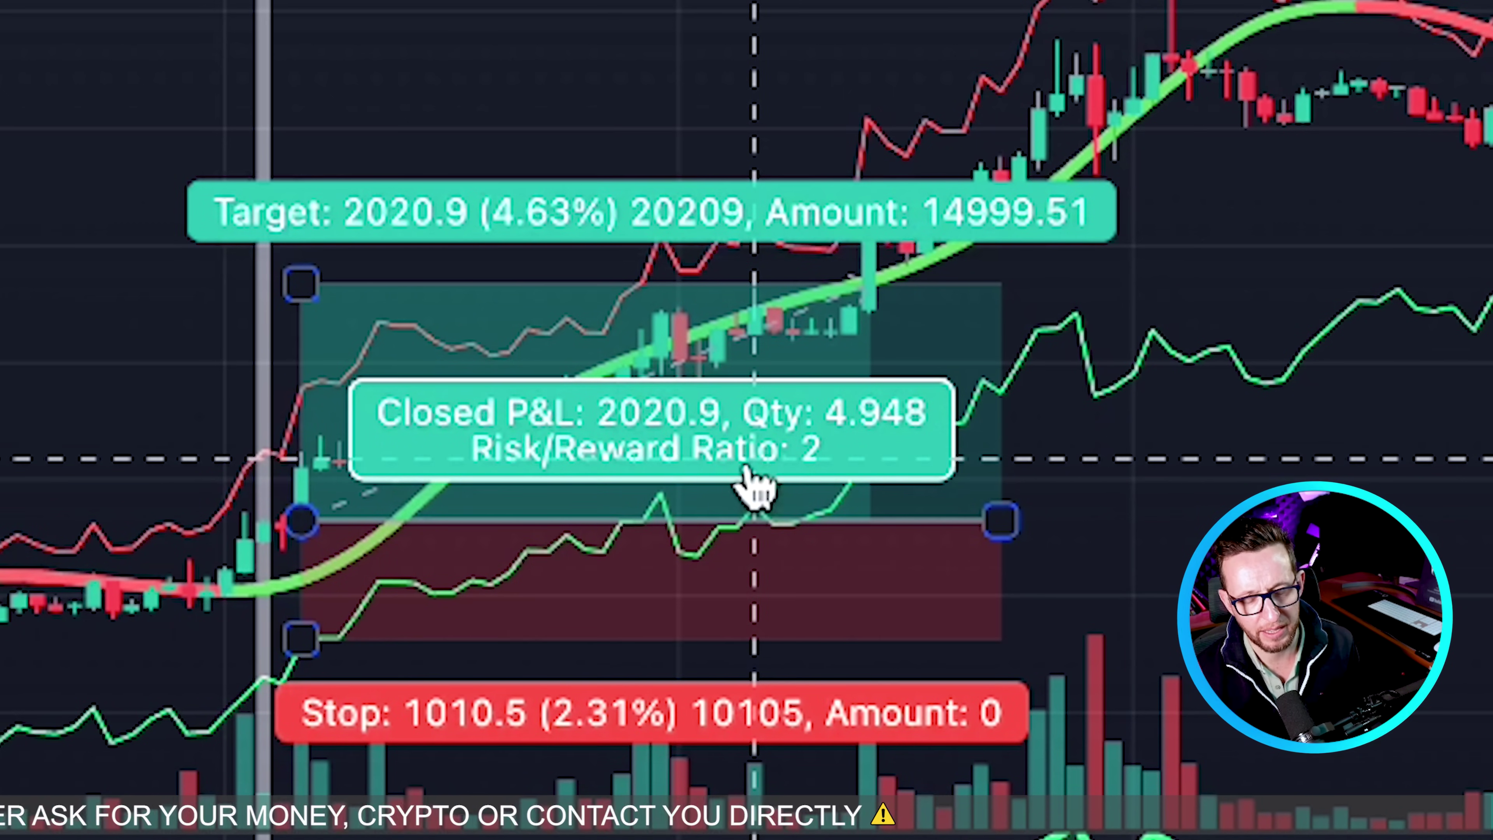
left_click(1246, 478)
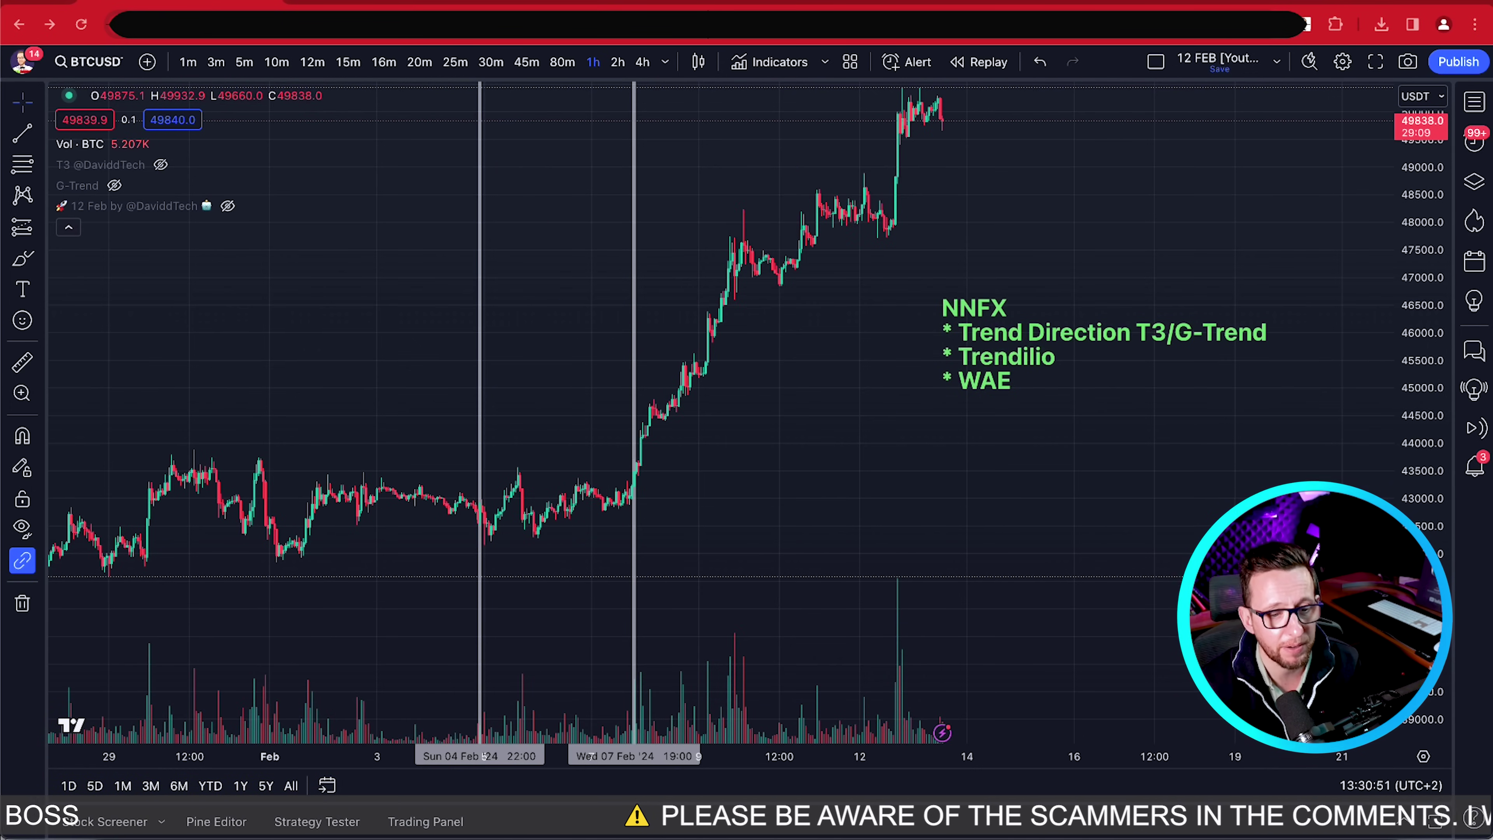
Step: Unhide the 12 Feb strategy and collapse the Strategy Tester for a full-height chart
left_click(228, 207)
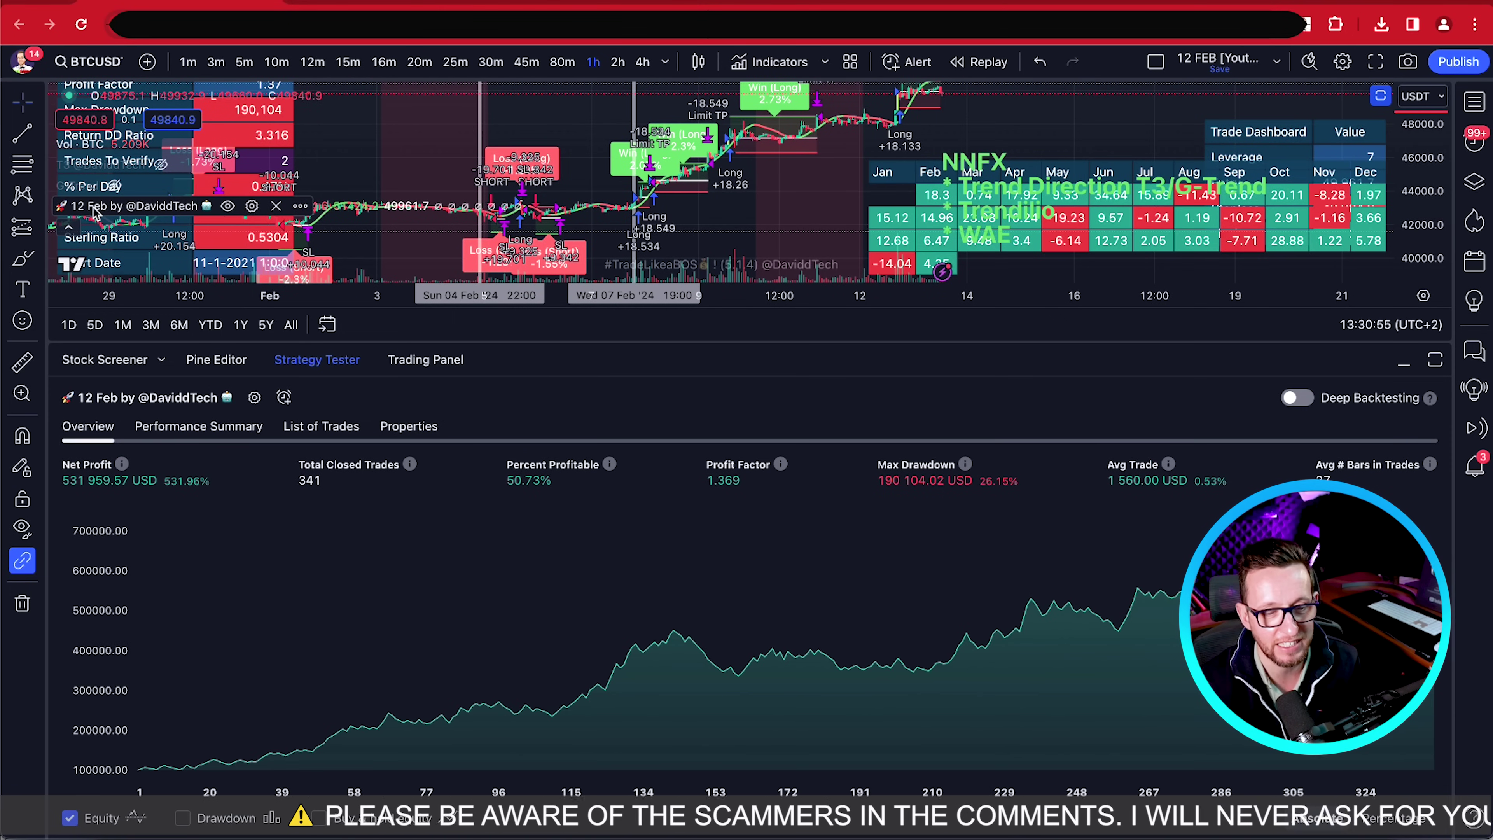
left_click_drag(1202, 343, 1205, 341)
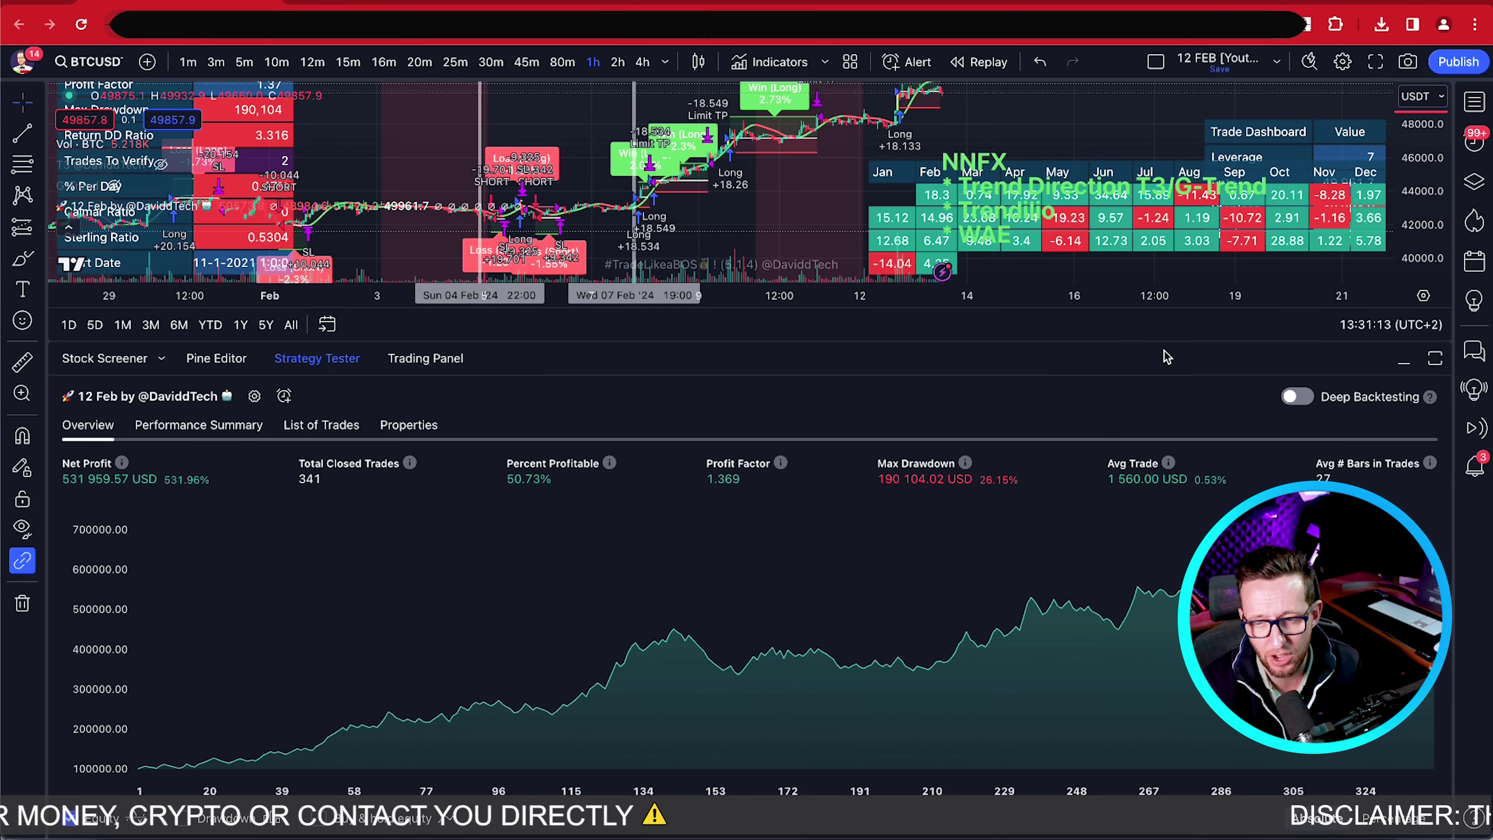
left_click(1399, 363)
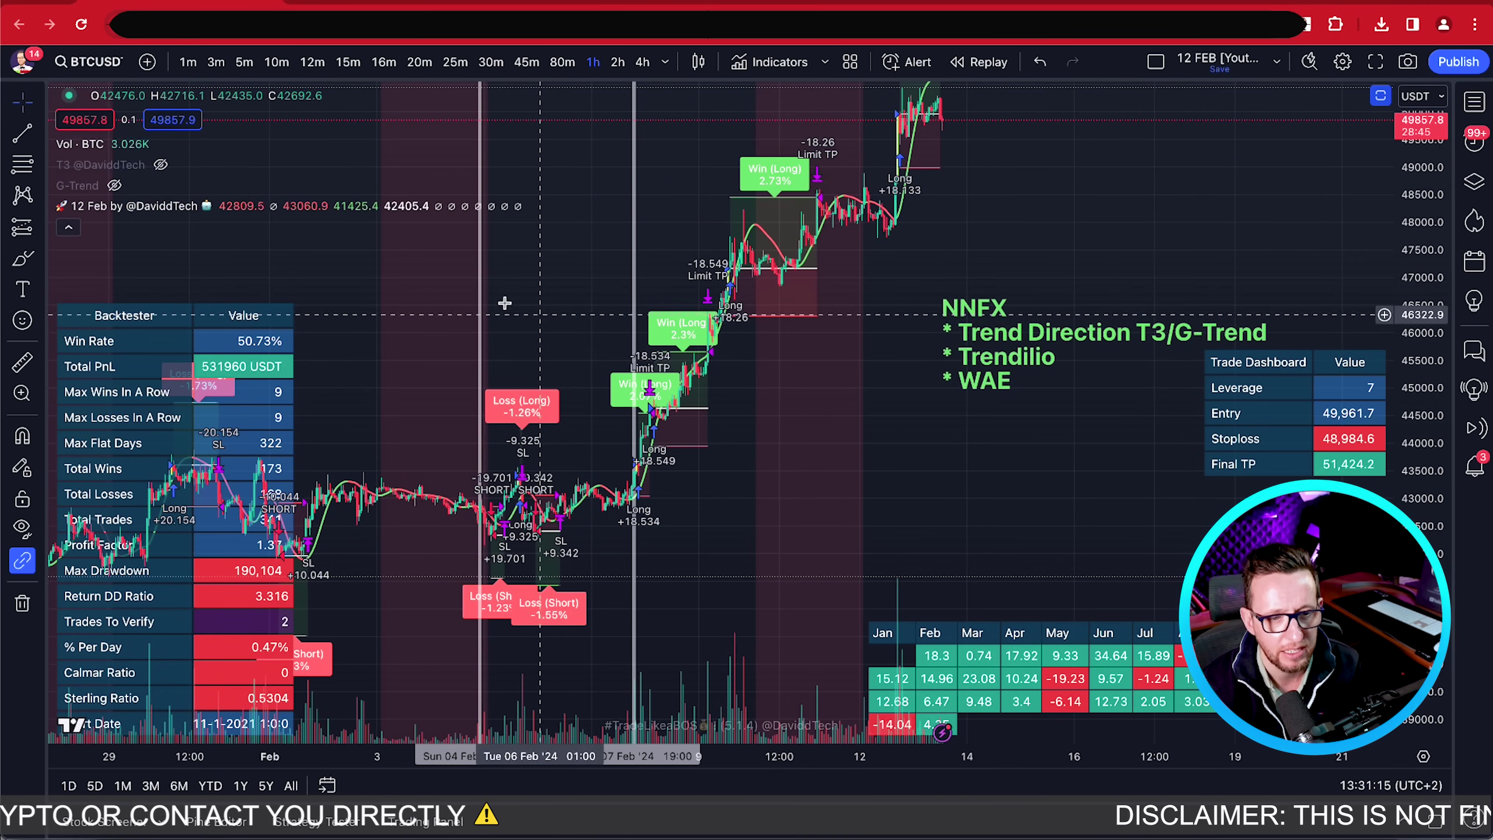
left_click(252, 205)
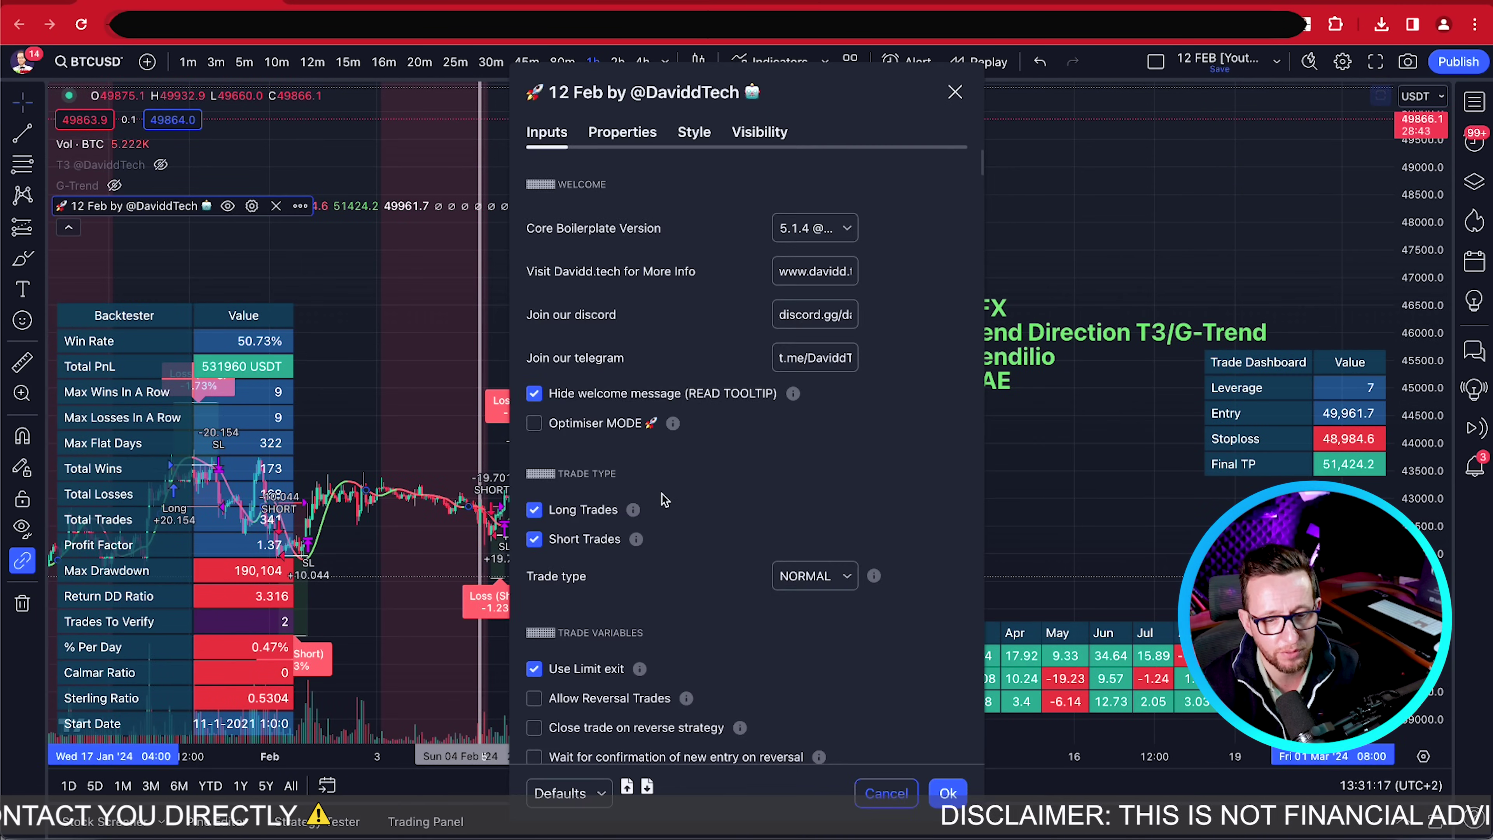
scroll(658, 494, "down", 15)
scroll(537, 568, "down", 20)
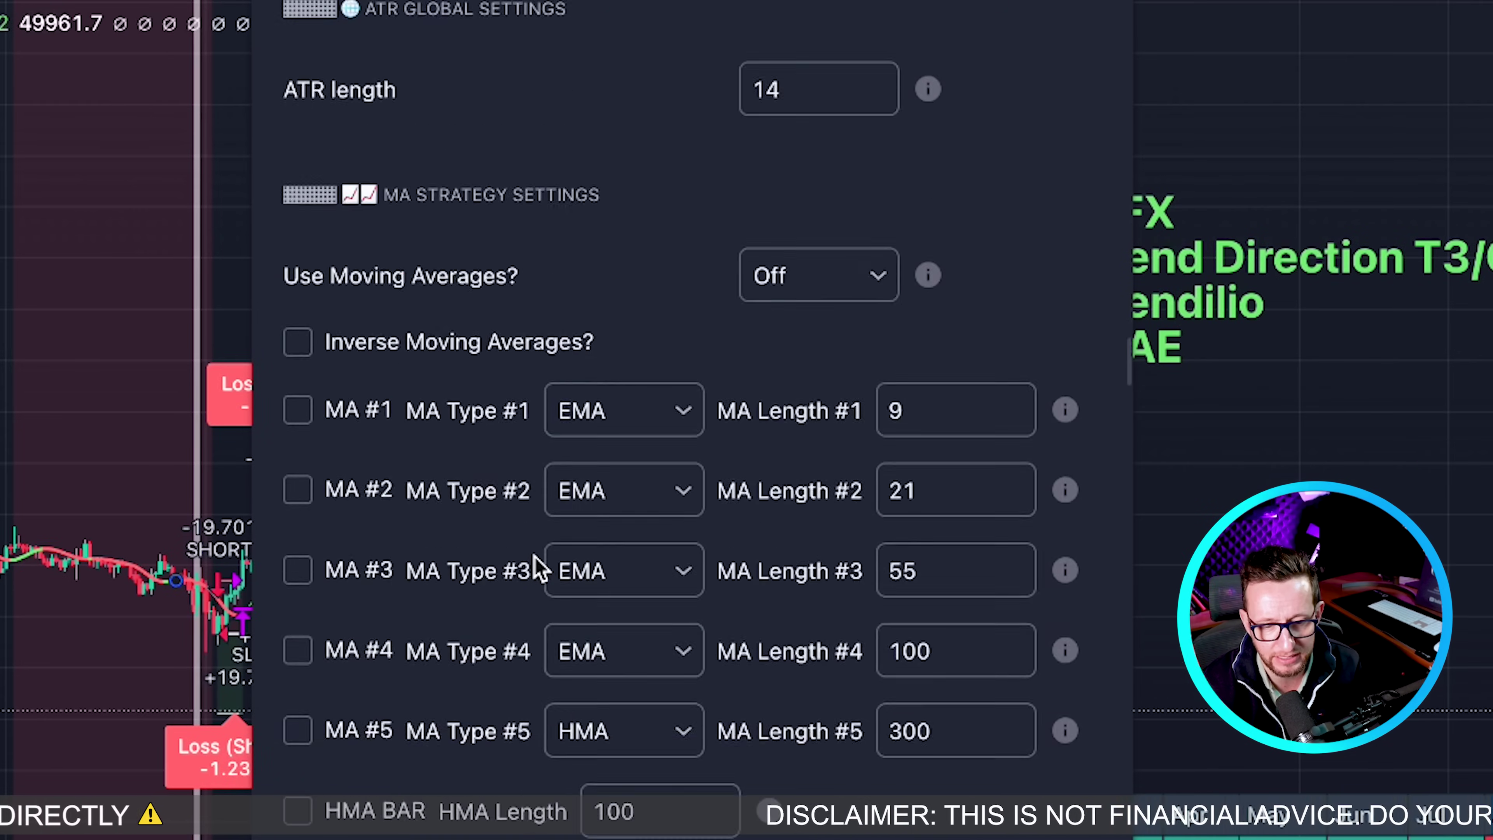
scroll(538, 568, "down", 20)
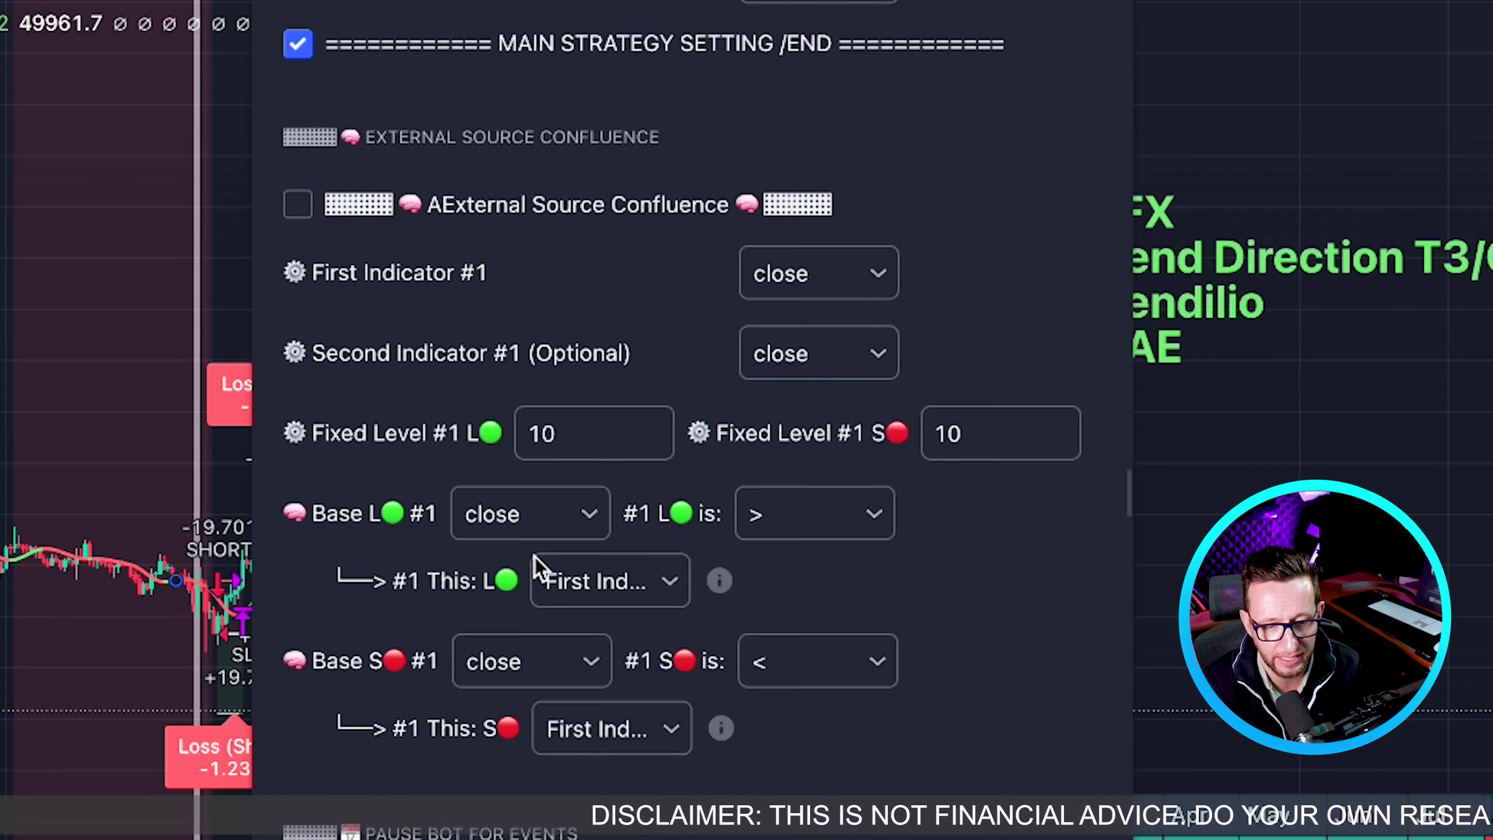
scroll(535, 567, "down", 15)
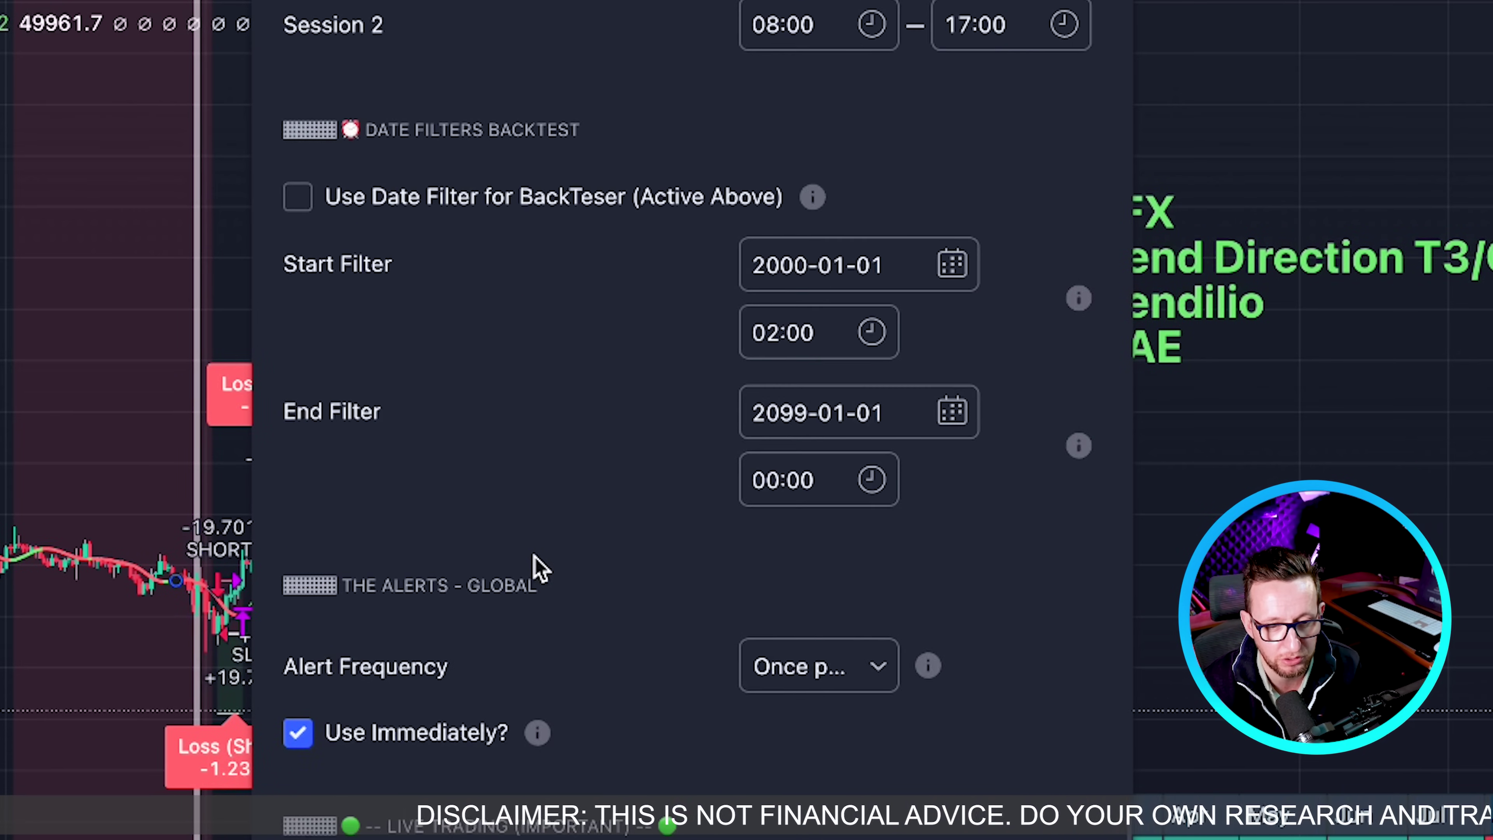
scroll(536, 568, "up", 10)
scroll(534, 556, "up", 1)
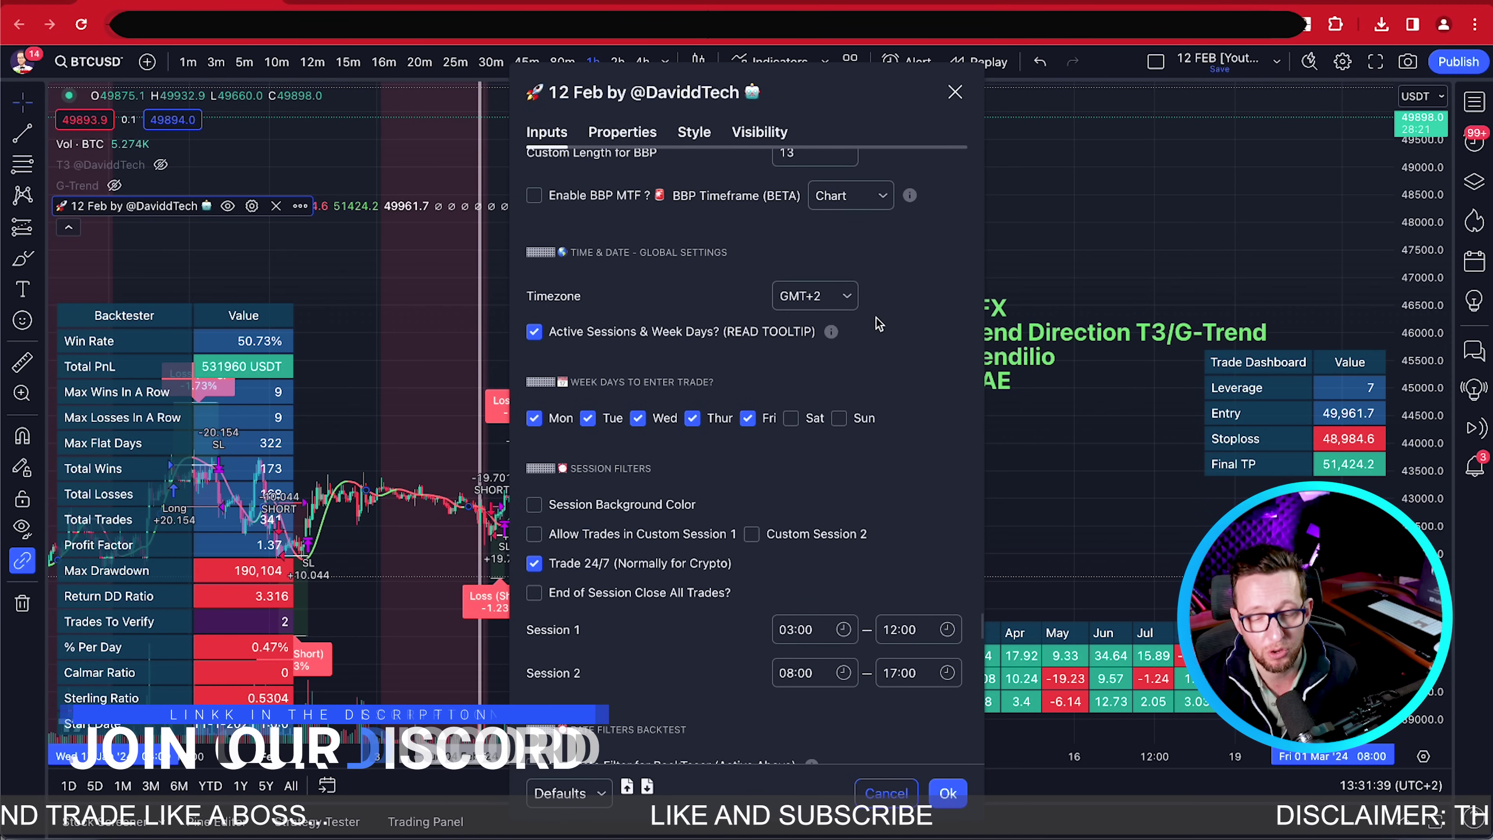
left_click(947, 794)
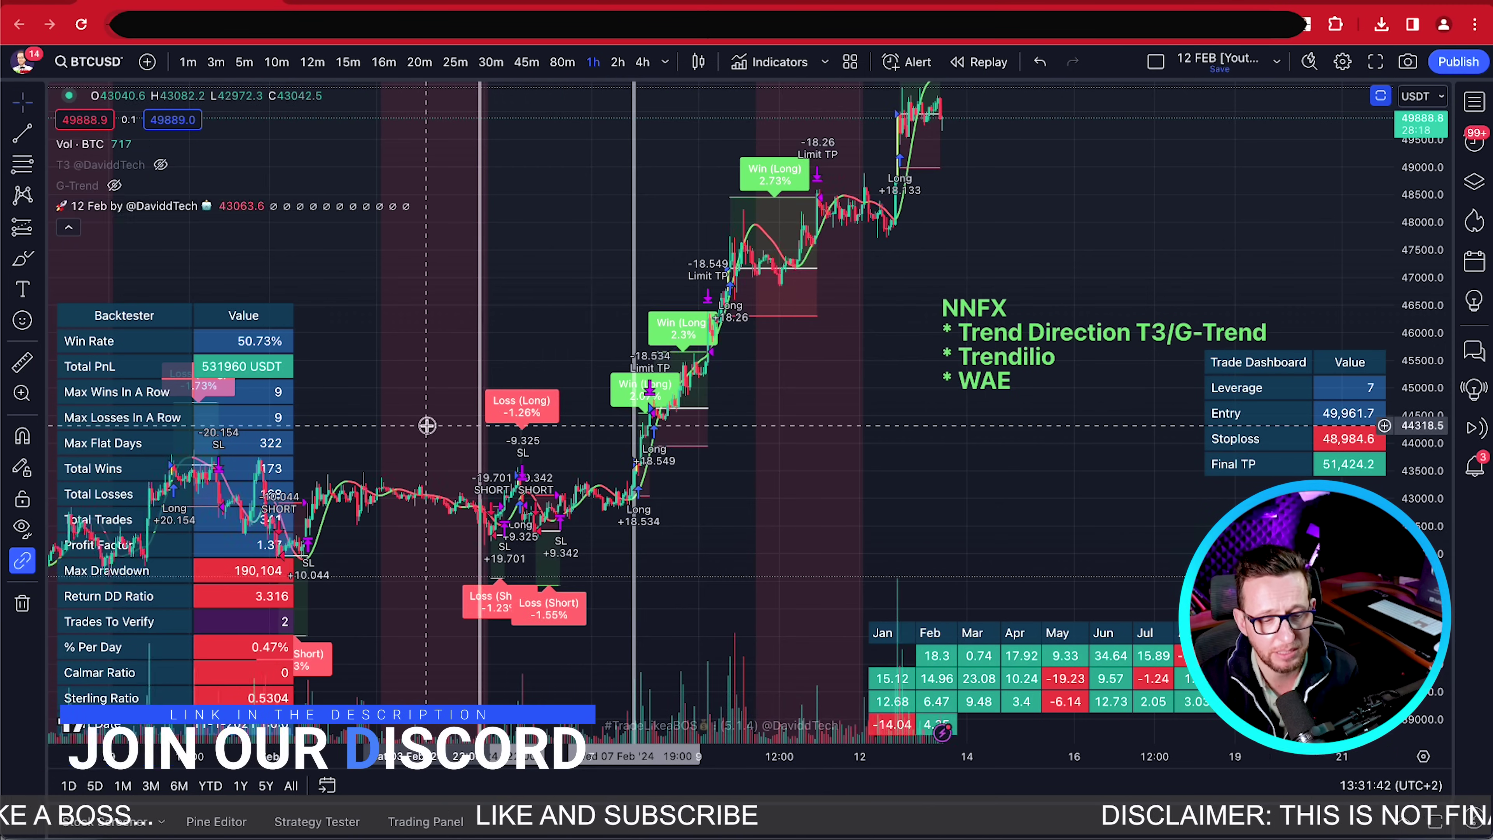
Step: Pan the chart back across the 12 Feb strategy's earlier trades
left_click_drag(436, 425, 552, 140)
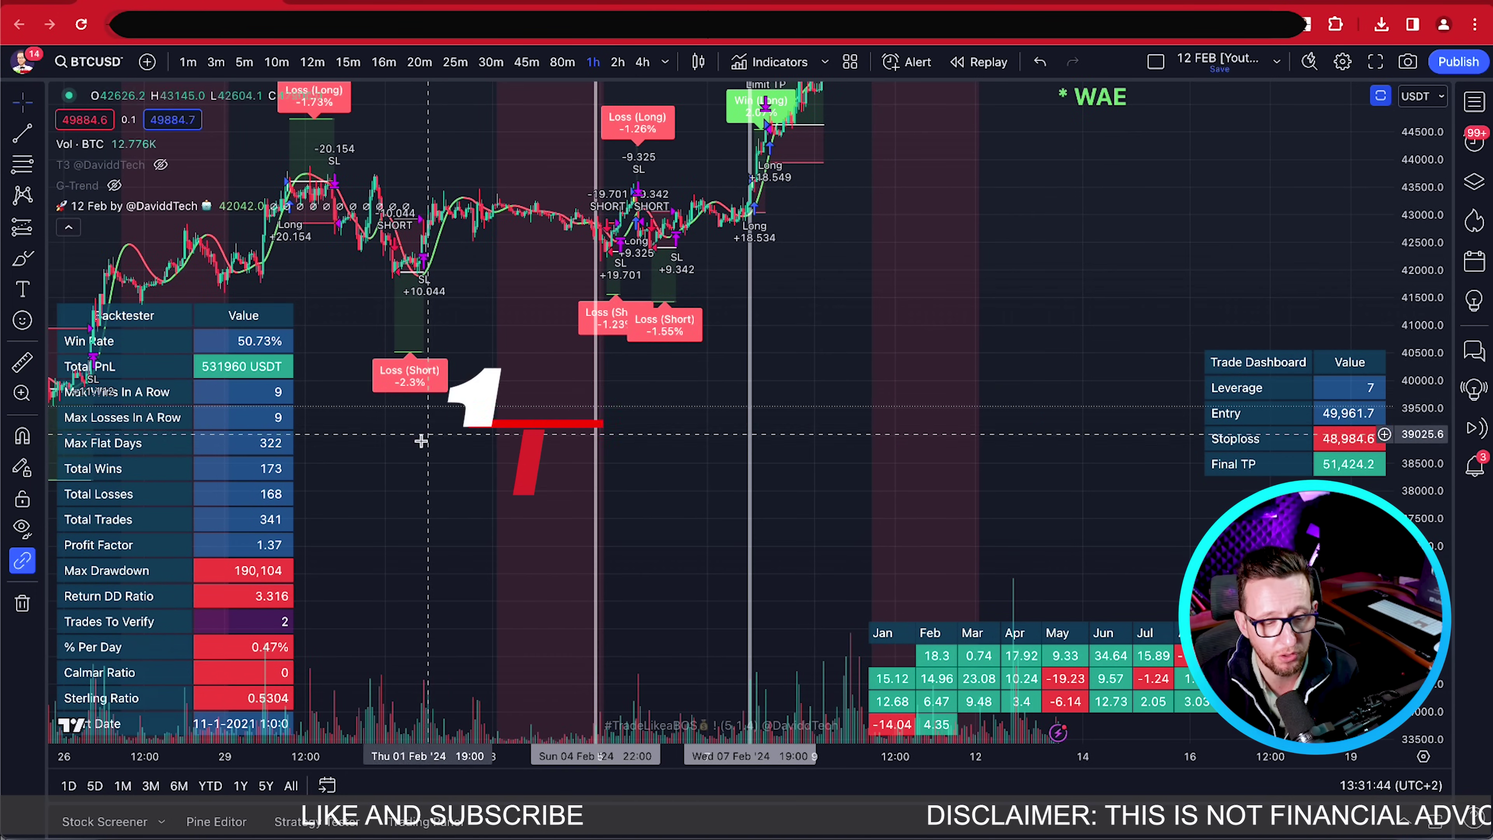
left_click_drag(306, 457, 262, 377)
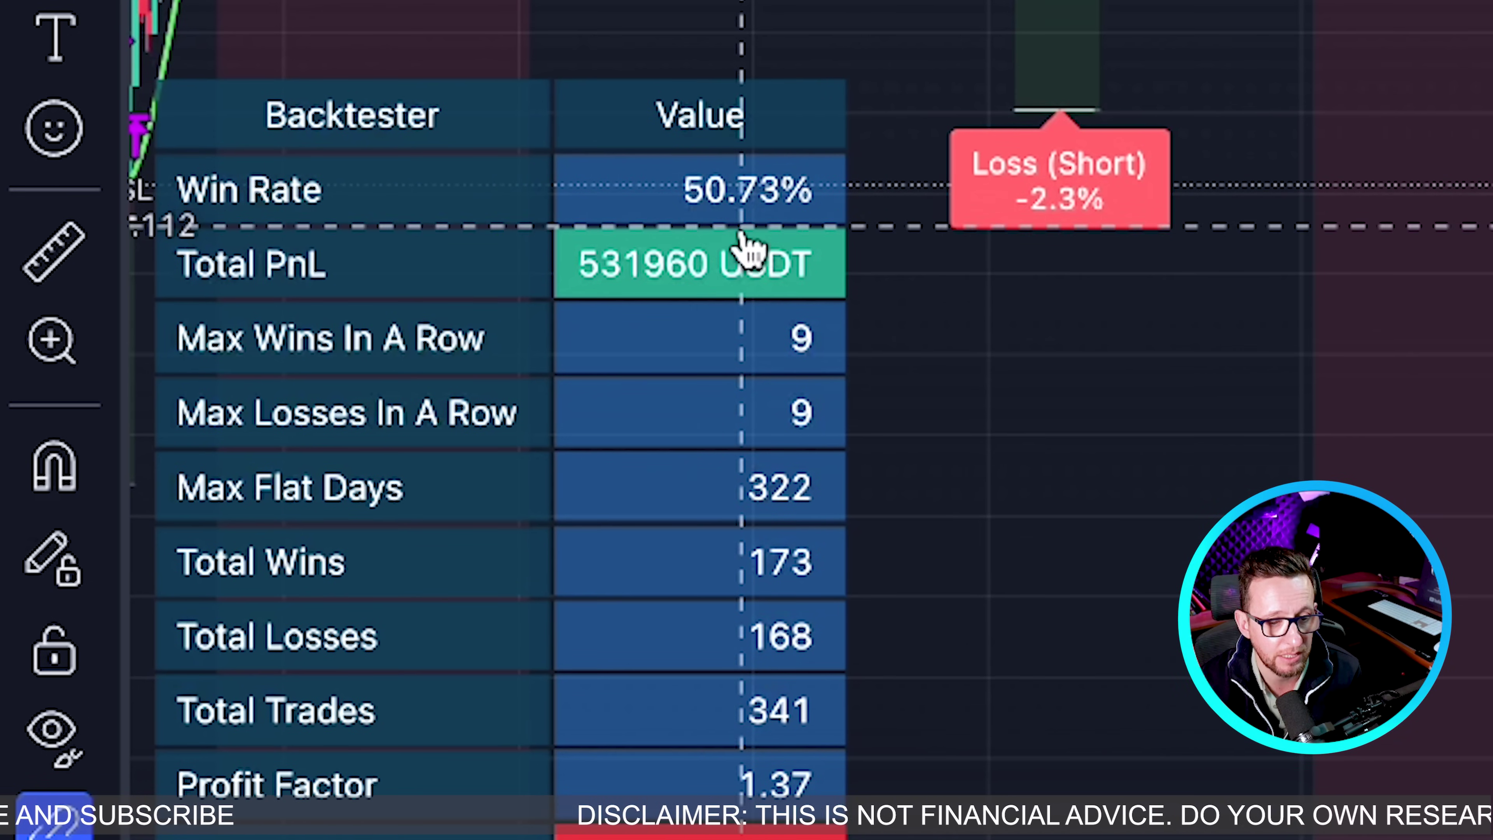
mouse_move(356, 376)
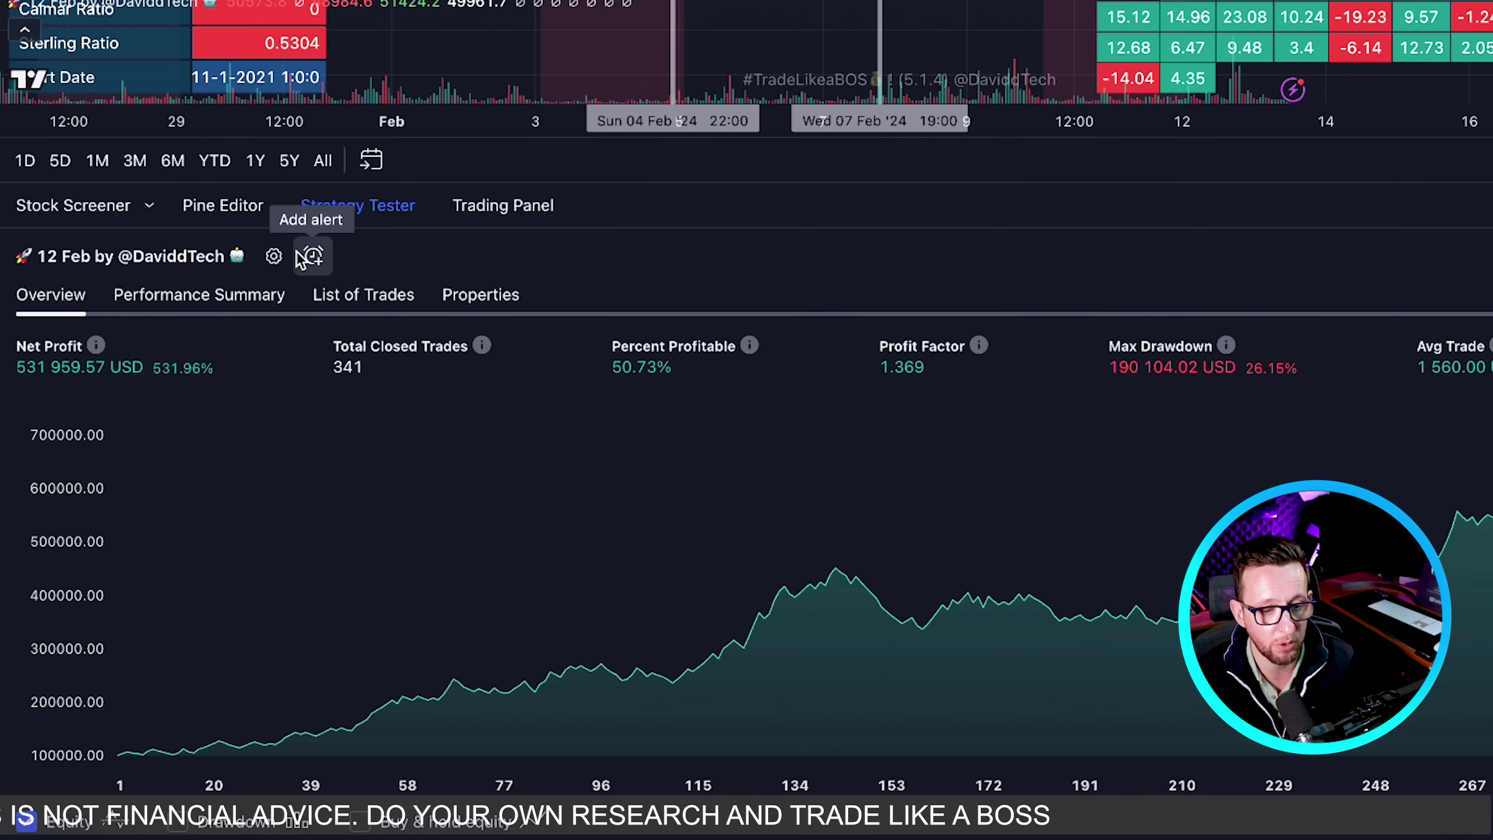
left_click(274, 257)
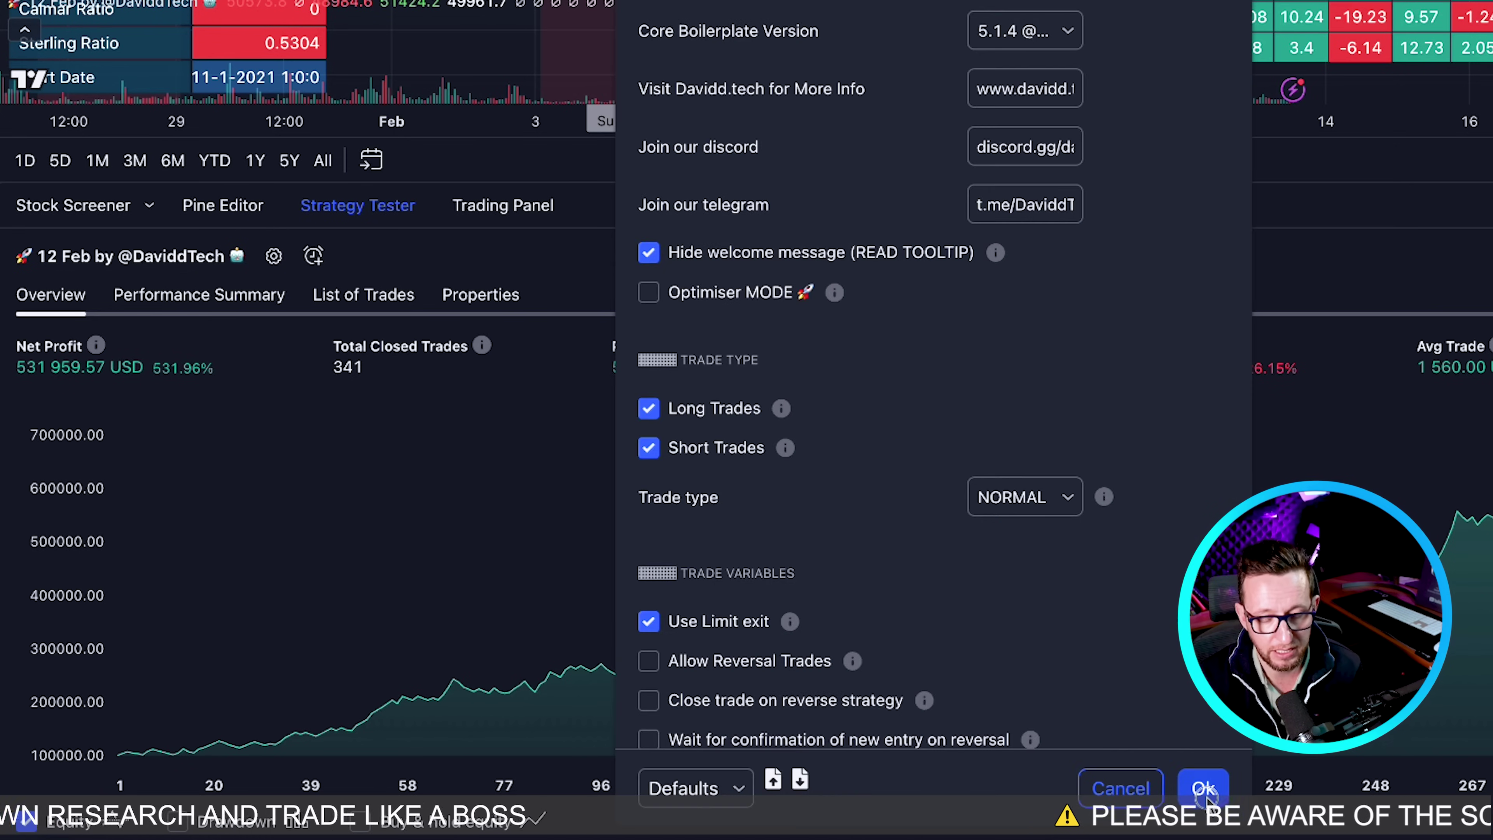
key("Escape")
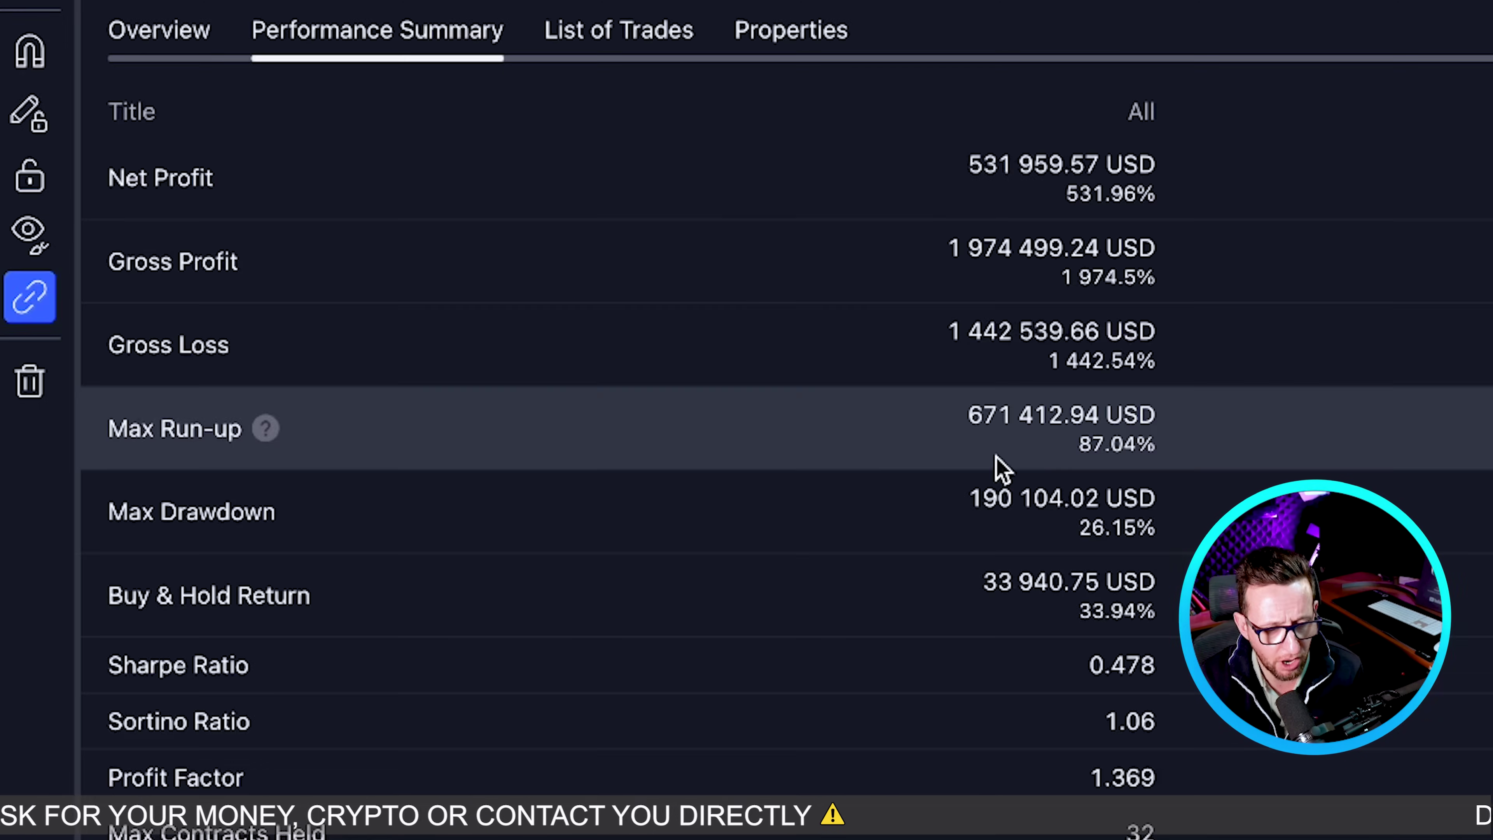
scroll(964, 488, "down", 1)
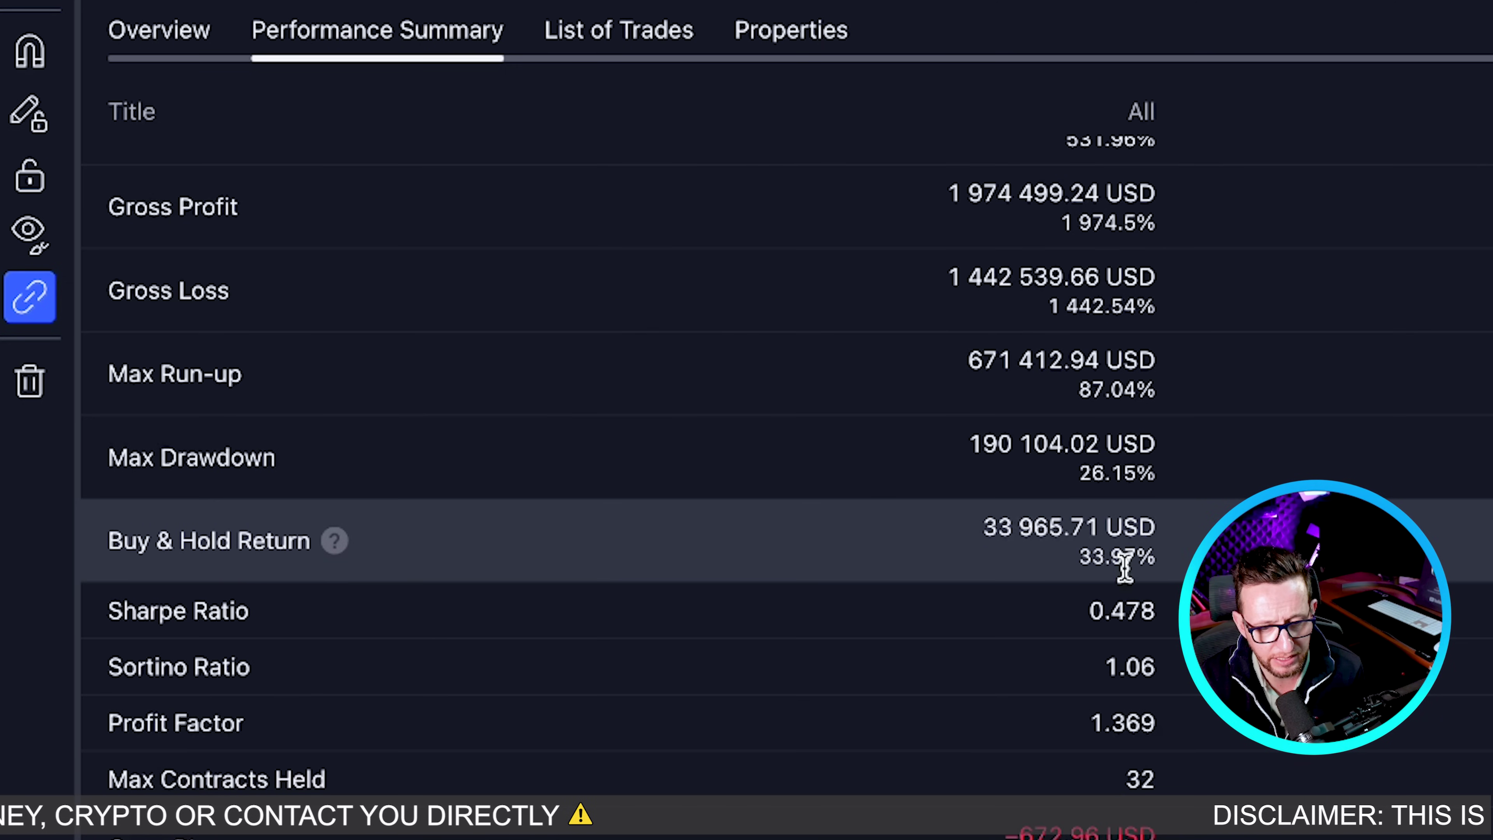
left_click(190, 37)
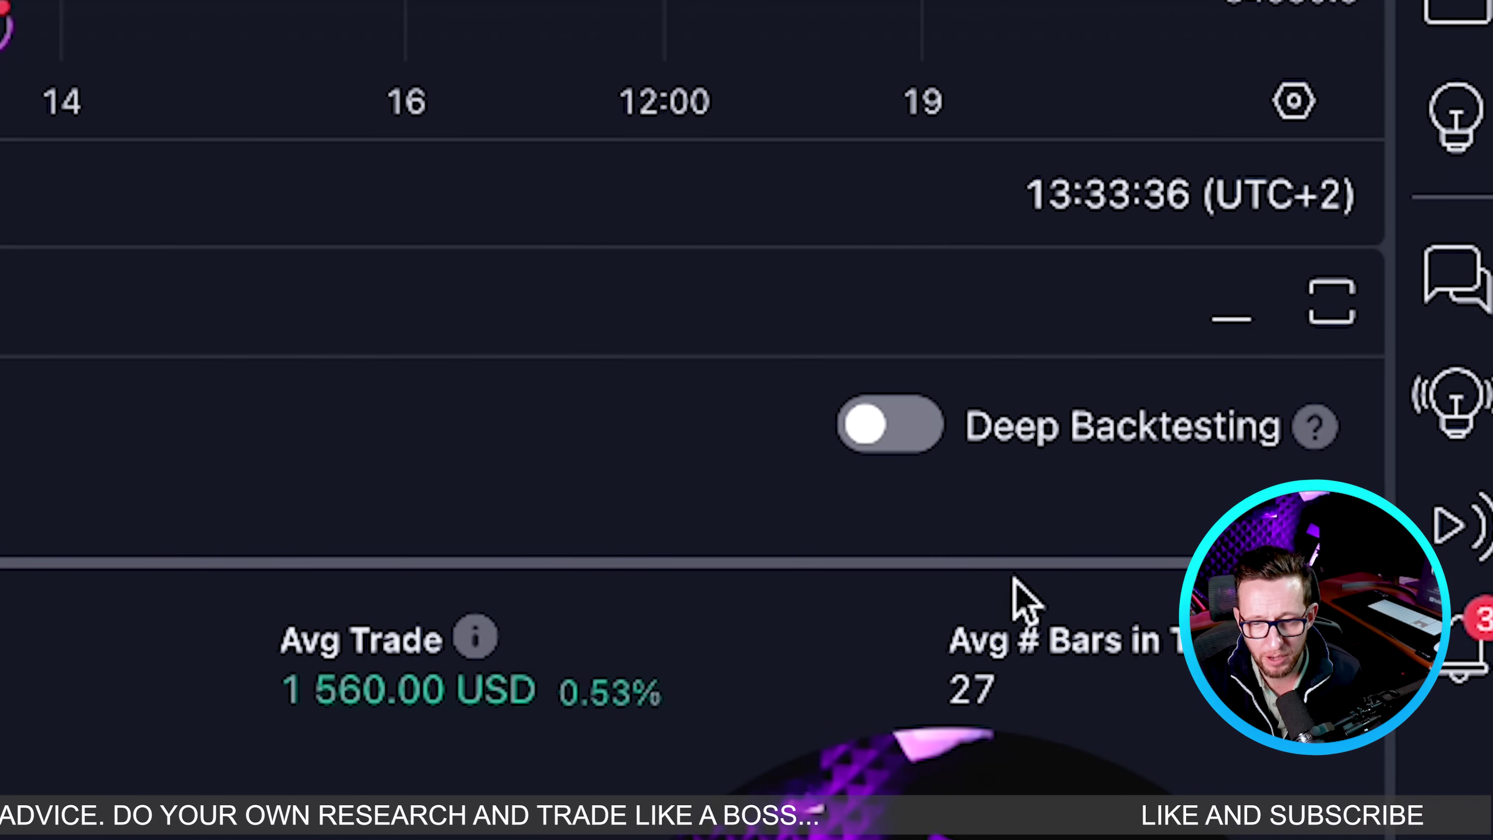
Step: Enable Deep Backtesting for 2020-03-25 to 2024-02-13 and view the Performance Summary
left_click(909, 435)
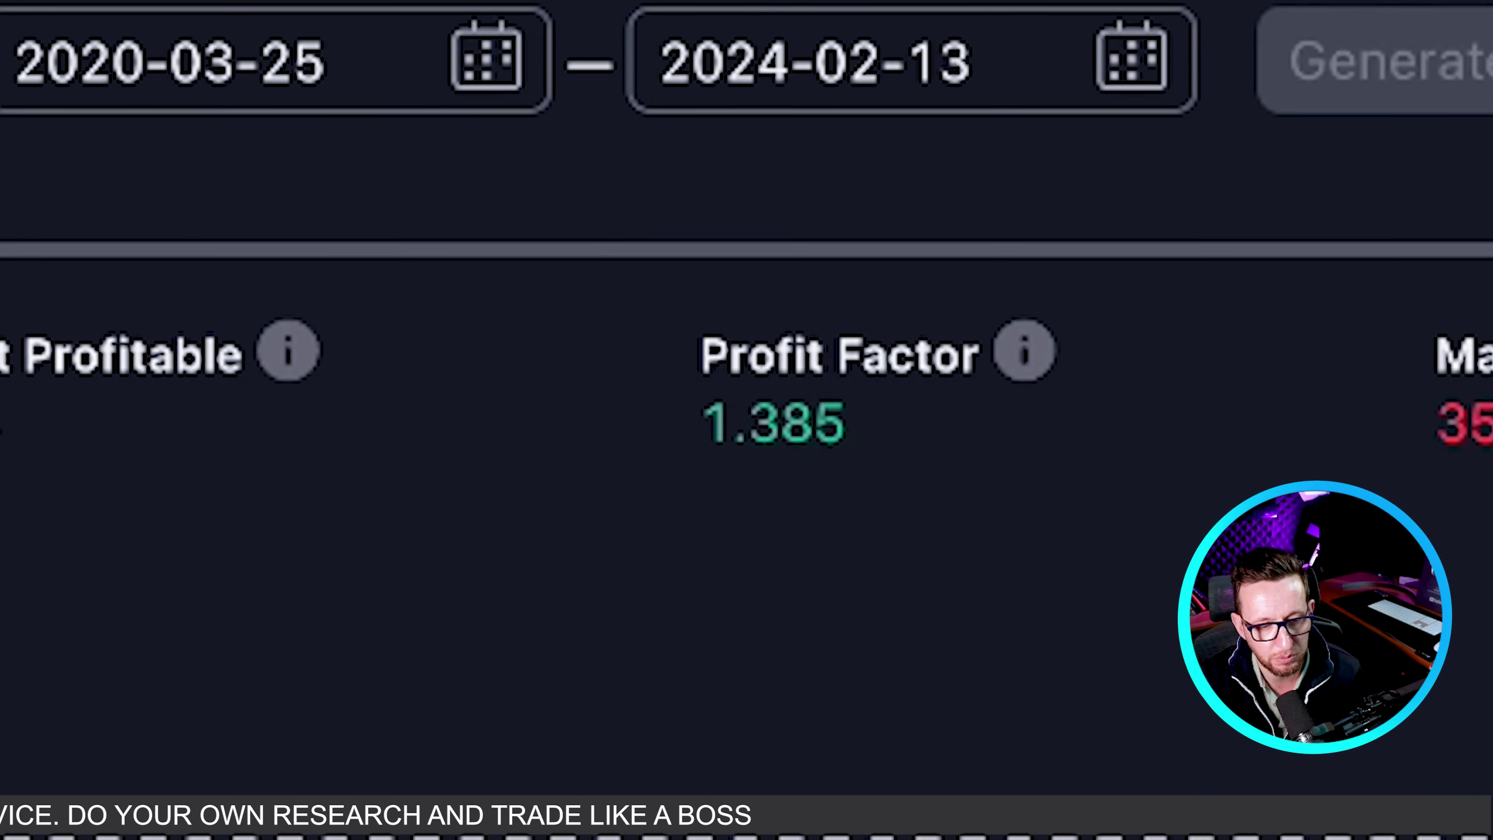
left_click(100, 46)
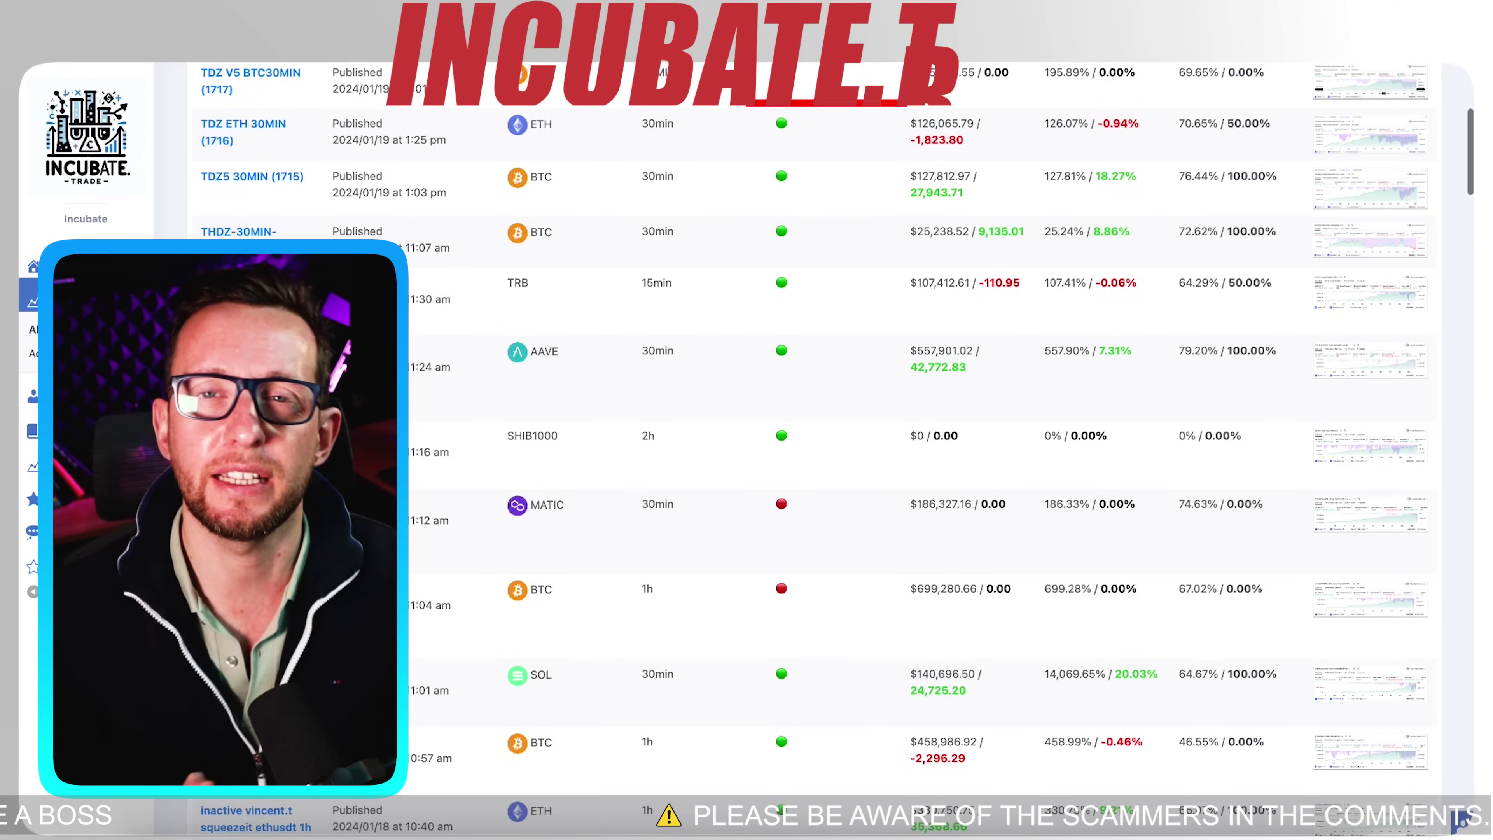
Step: Enlarge and close two bots' performance reports while scrolling the bot table
scroll(1352, 235, "down", 1)
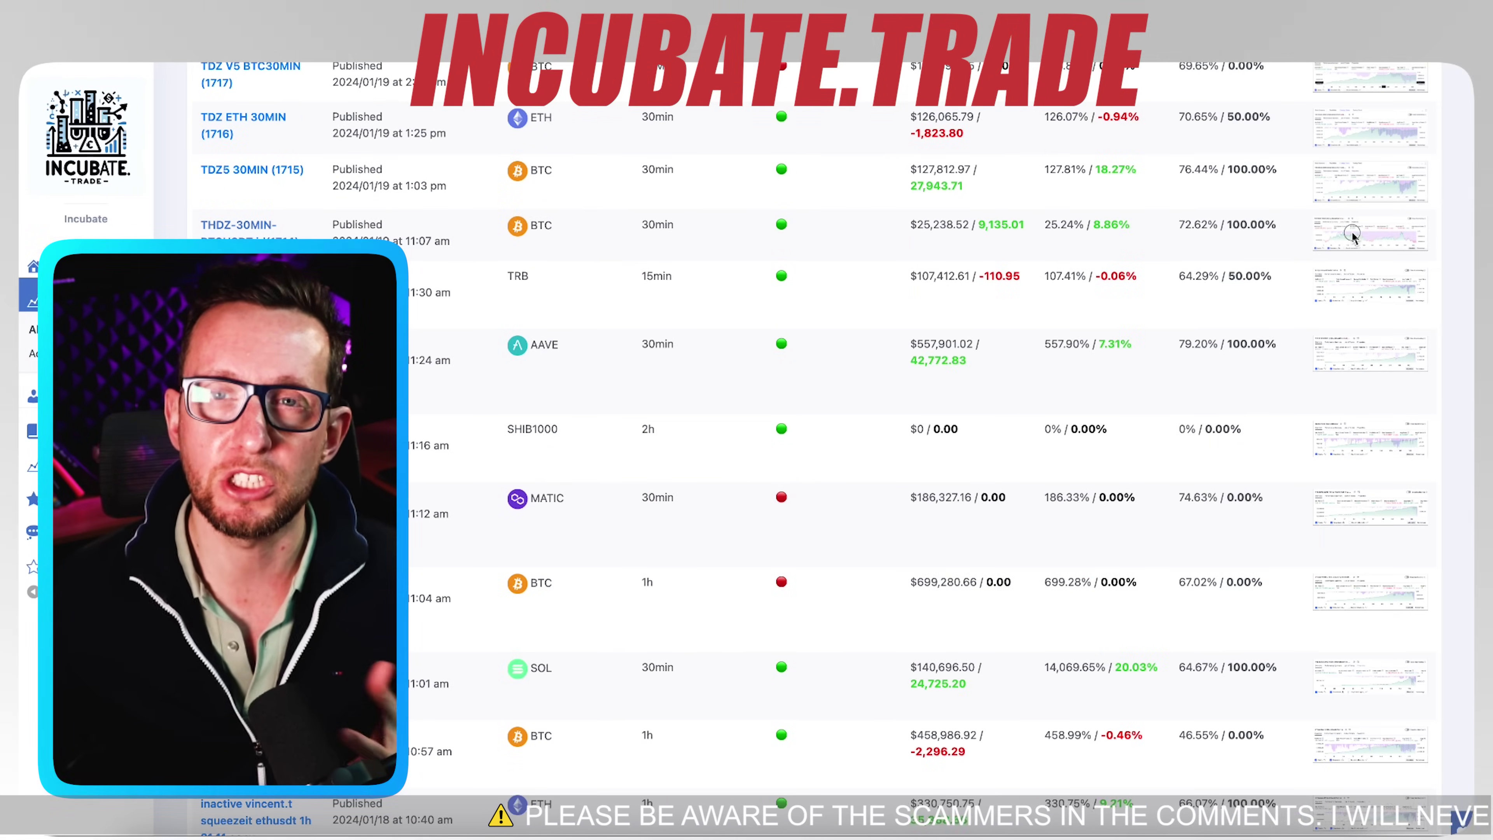
left_click(1352, 236)
left_click(1325, 252)
scroll(1326, 265, "down", 1)
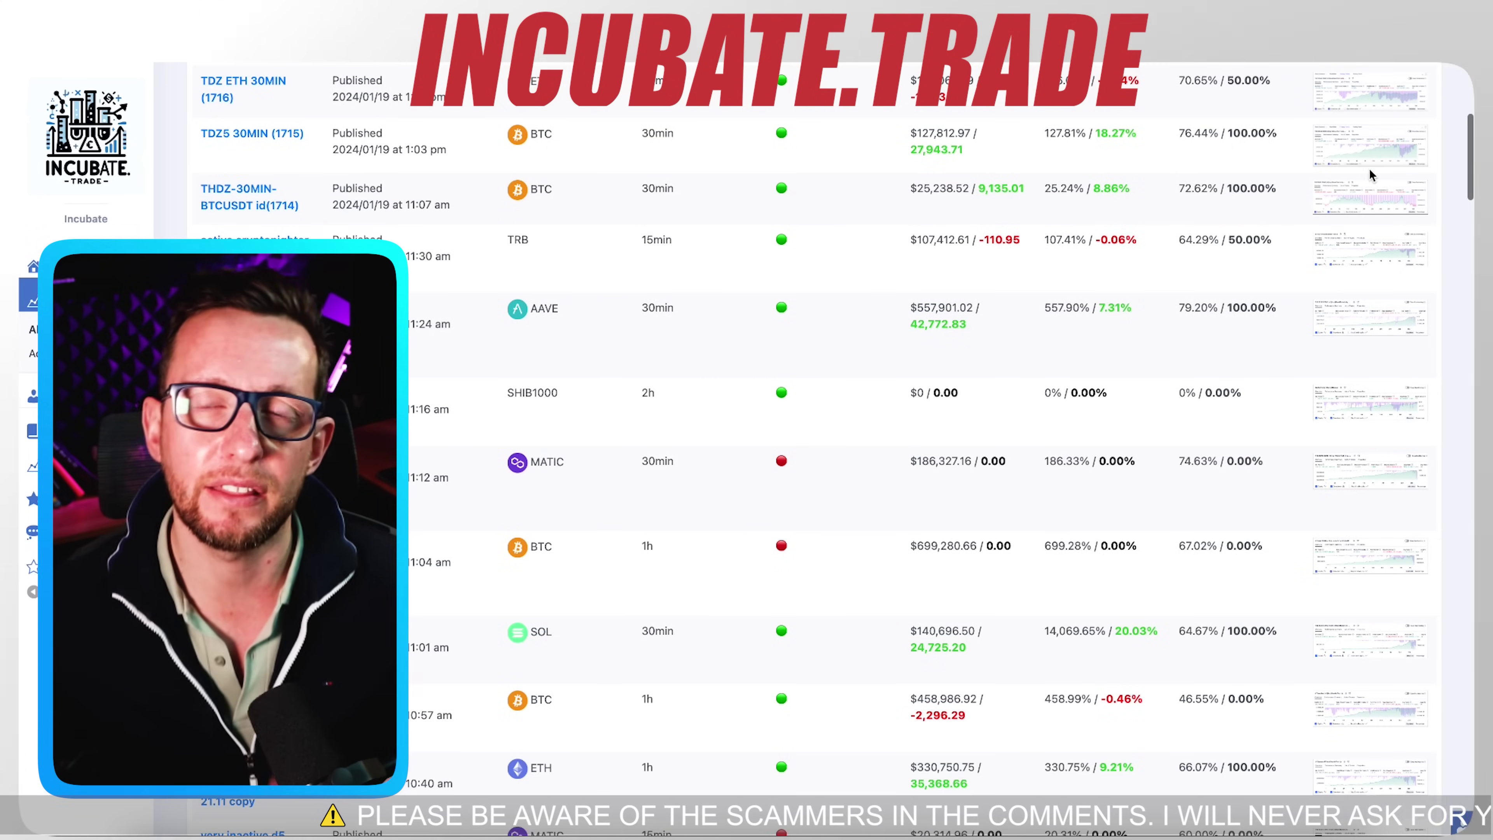
left_click(1369, 170)
left_click(1355, 294)
scroll(1350, 393, "down", 3)
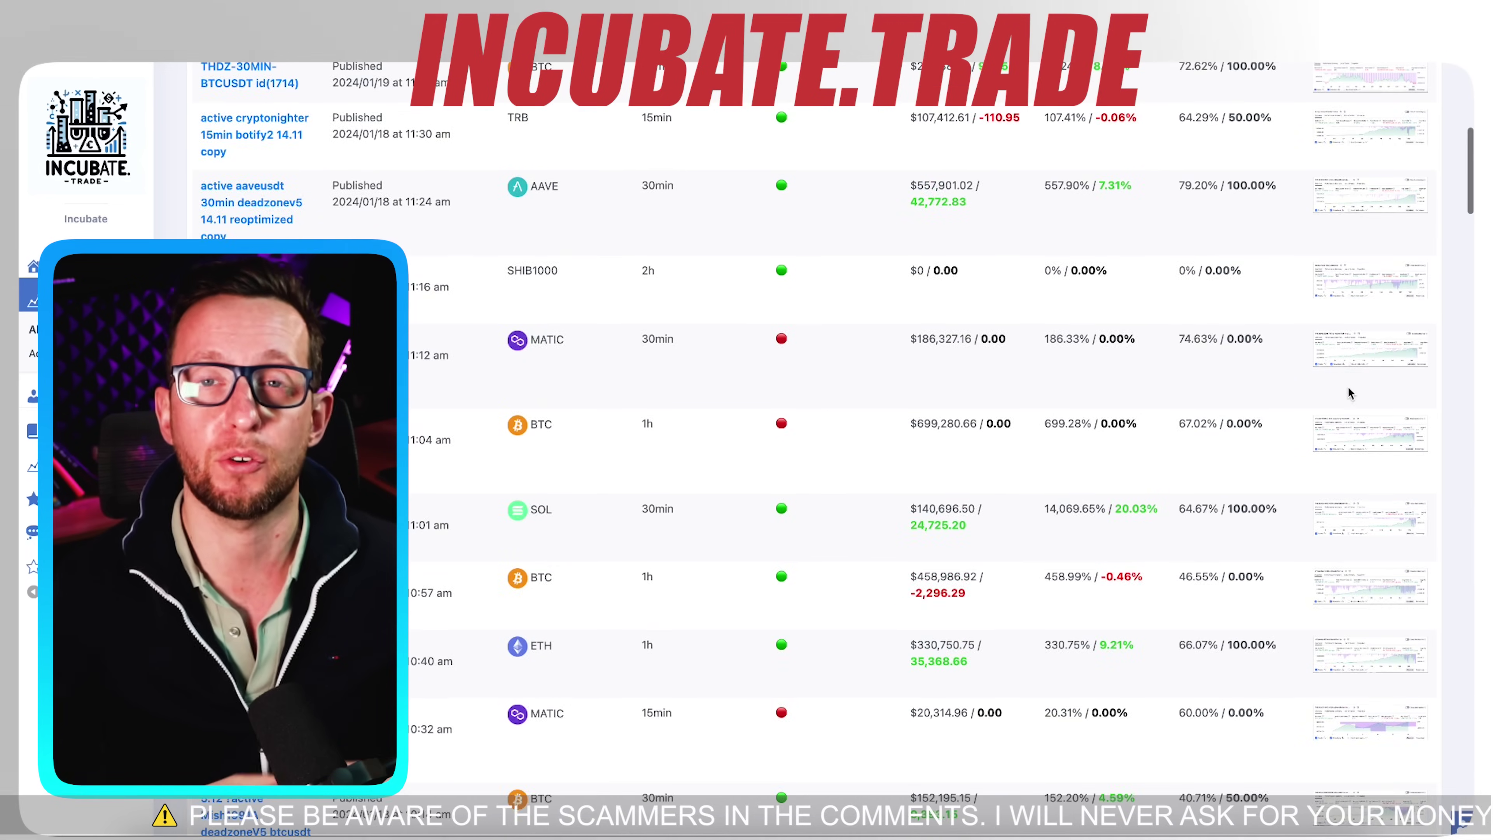
Step: Preview more bot reports, including the MATIC bot's, and scroll further down the list
left_click(1355, 356)
left_click(1365, 360)
scroll(1365, 360, "up", 1)
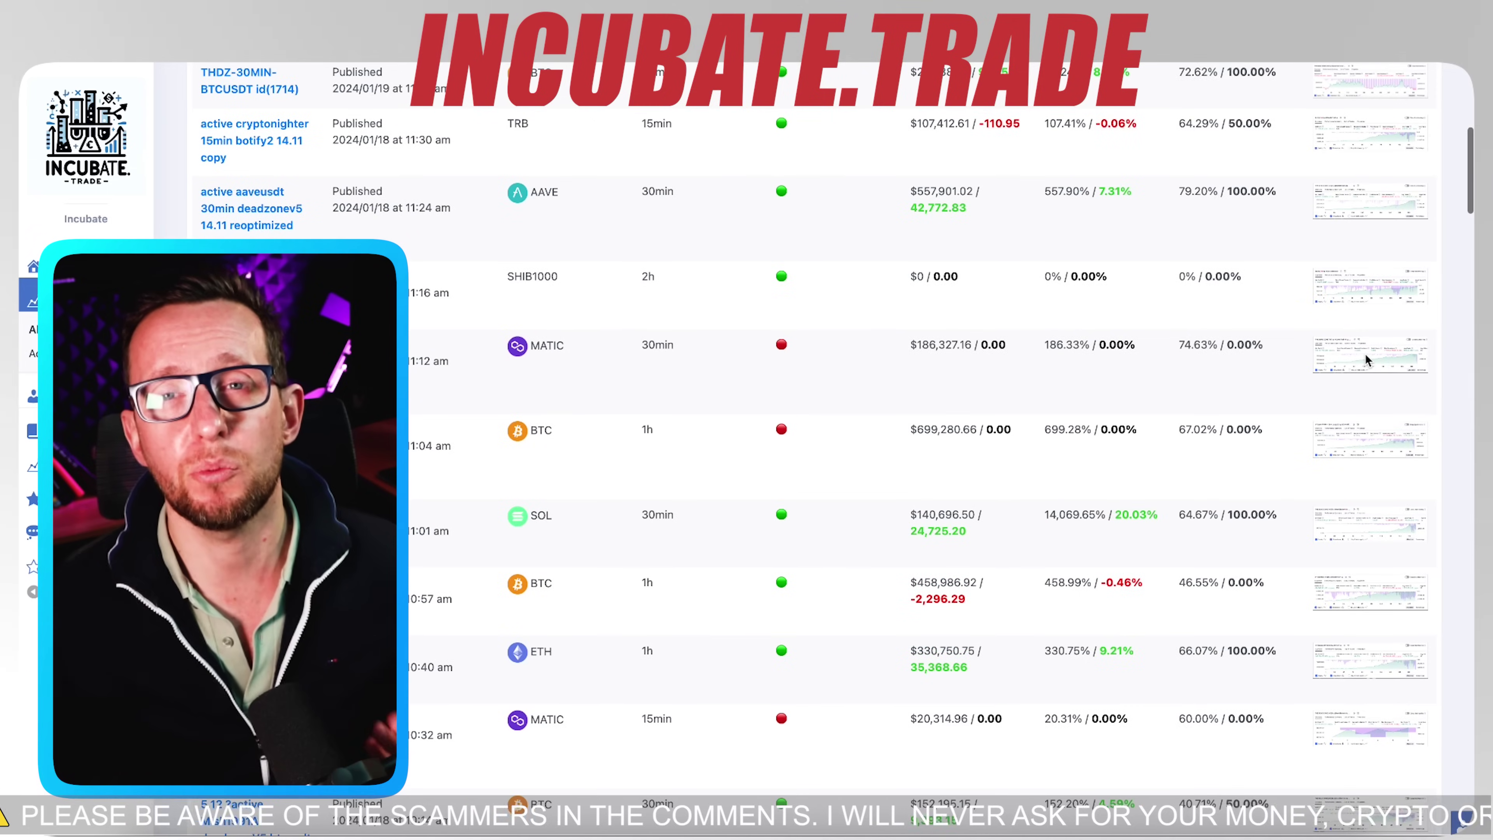
left_click(1364, 360)
left_click(1358, 364)
scroll(1087, 391, "down", 10)
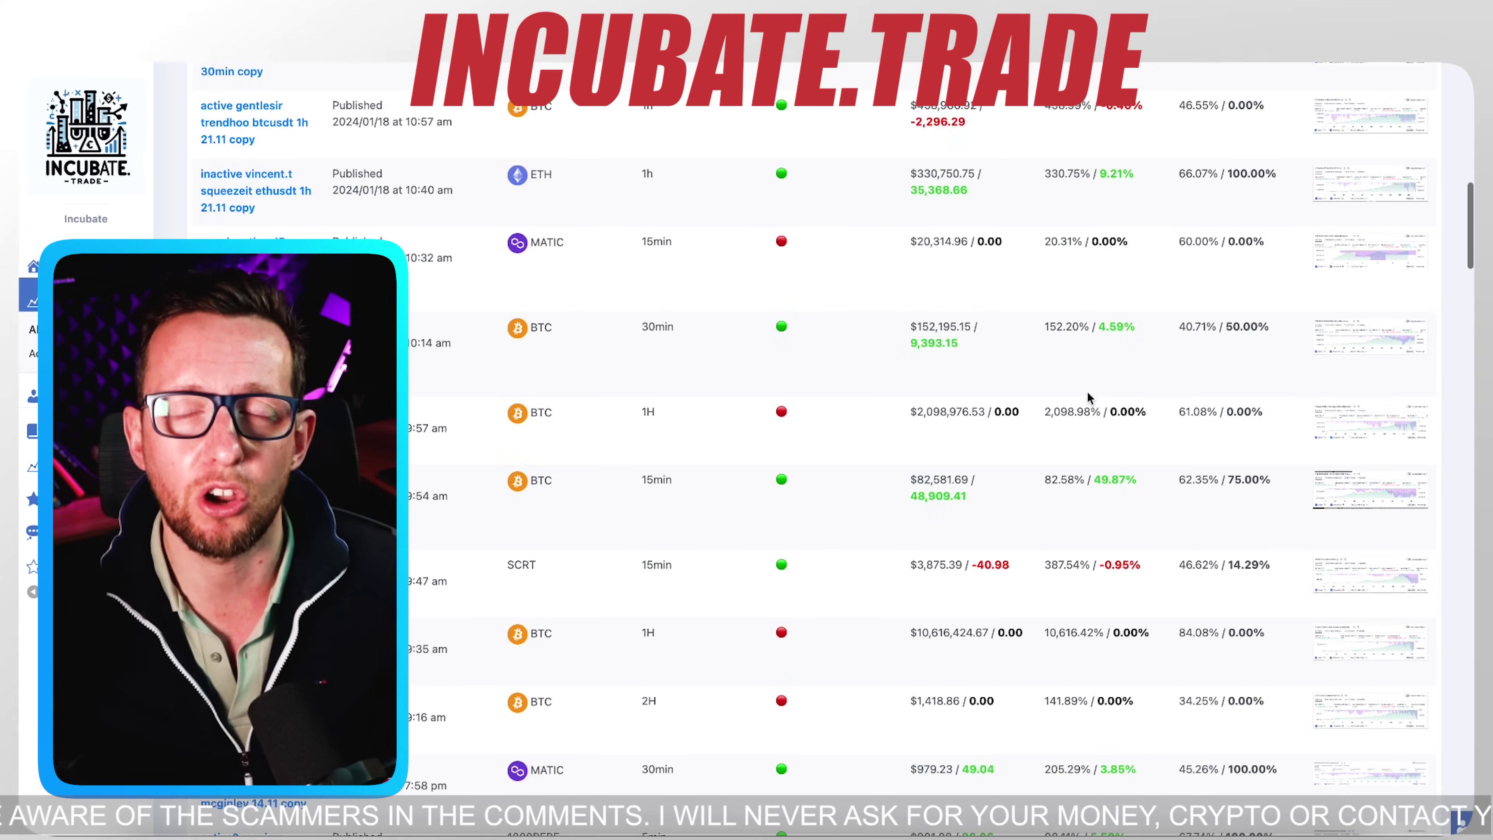
scroll(1087, 391, "down", 15)
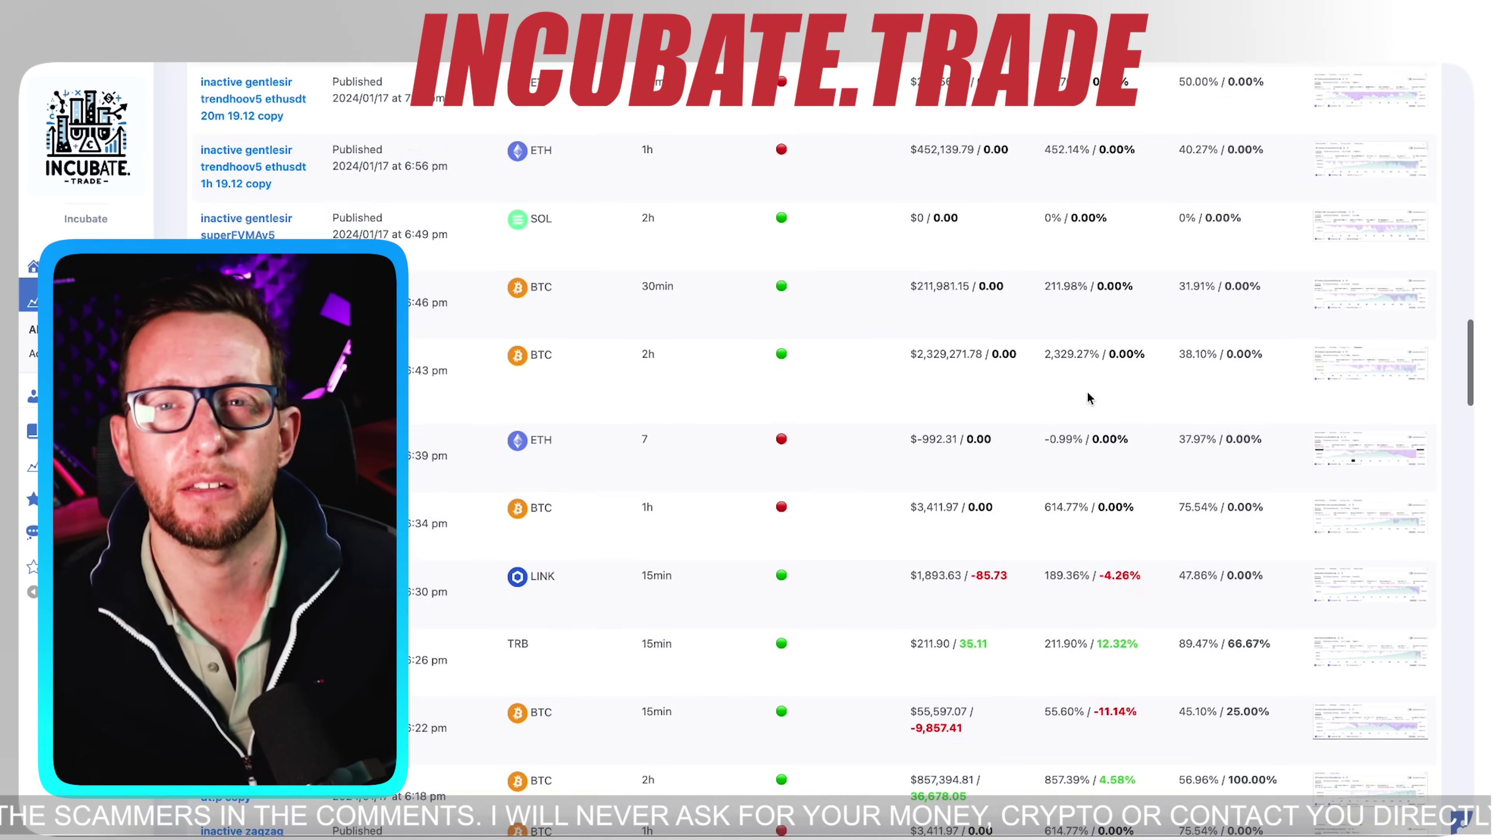